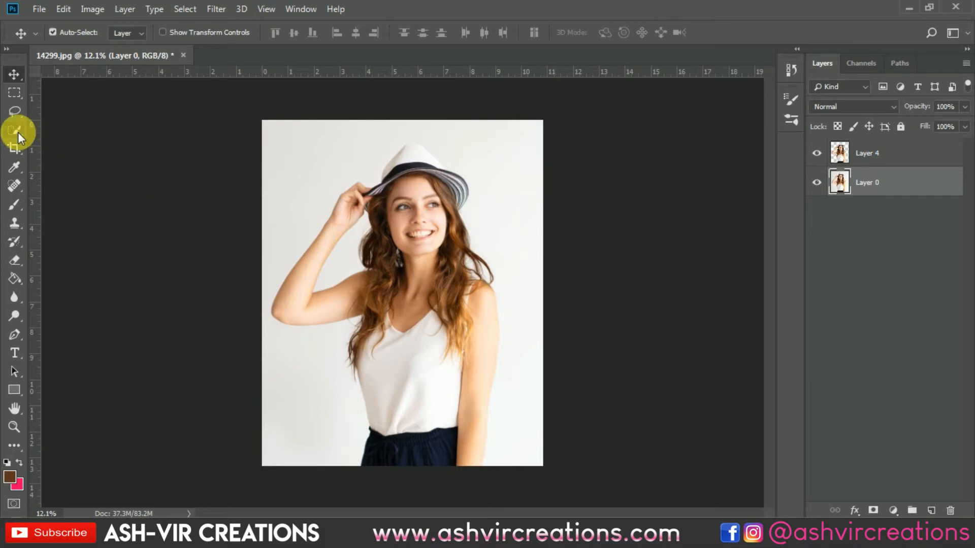
Select the woman, including her hat and raised arm, on Layer 0 with the Quick Selection tool
{"action": "left_click", "coordinate": [17, 132]}
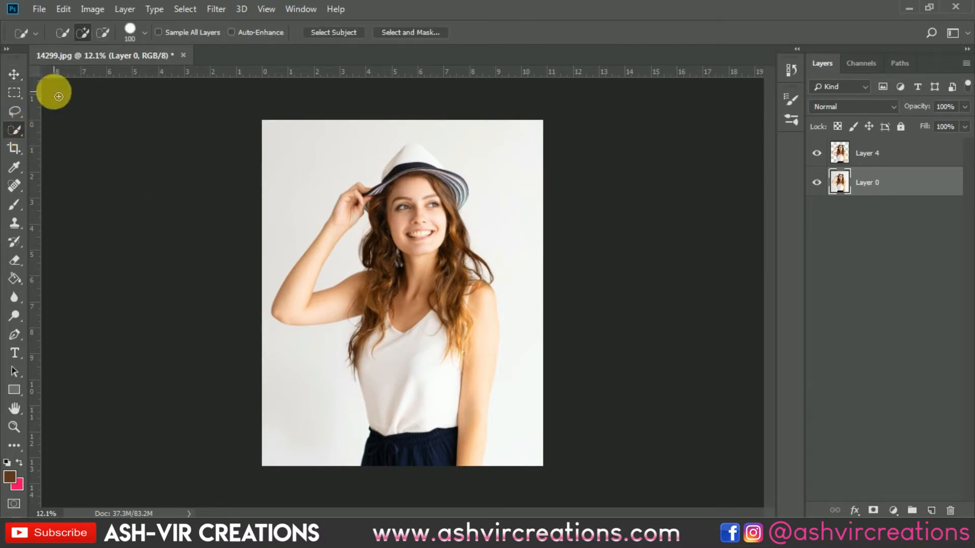
{"action": "left_click", "coordinate": [81, 34]}
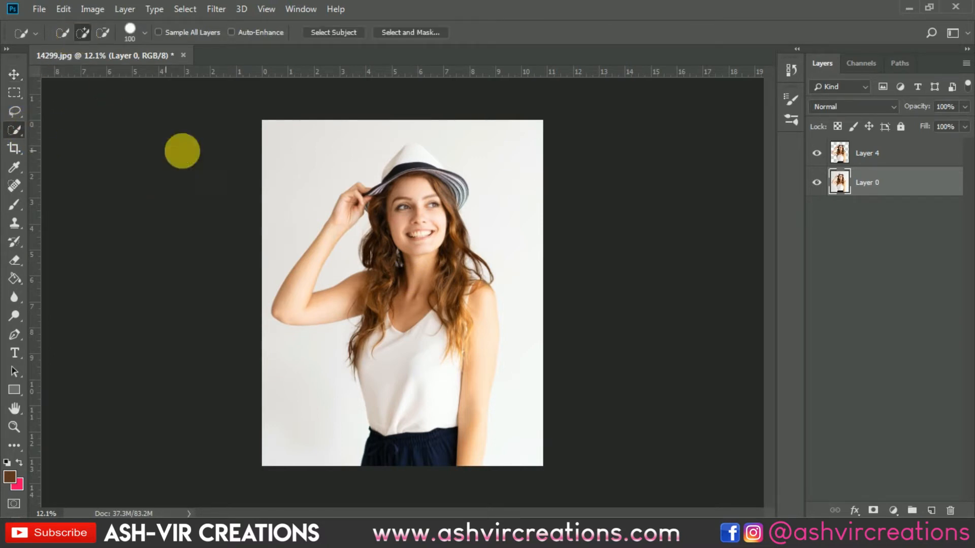
{"action": "mouse_move", "coordinate": [398, 218]}
{"action": "left_mouse_down"}
{"action": "mouse_move", "coordinate": [403, 420]}
{"action": "mouse_move", "coordinate": [429, 457]}
{"action": "mouse_move", "coordinate": [464, 411]}
{"action": "mouse_move", "coordinate": [468, 337]}
{"action": "mouse_move", "coordinate": [395, 162]}
{"action": "mouse_move", "coordinate": [379, 191]}
{"action": "mouse_move", "coordinate": [337, 218]}
{"action": "mouse_move", "coordinate": [315, 276]}
{"action": "mouse_move", "coordinate": [390, 238]}
{"action": "mouse_move", "coordinate": [409, 152]}
{"action": "mouse_move", "coordinate": [459, 191]}
{"action": "mouse_move", "coordinate": [363, 213]}
{"action": "mouse_move", "coordinate": [391, 157]}
{"action": "mouse_move", "coordinate": [456, 257]}
{"action": "left_mouse_up"}
{"action": "scroll", "coordinate": [457, 256], "scroll_direction": "up", "scroll_amount": 2}
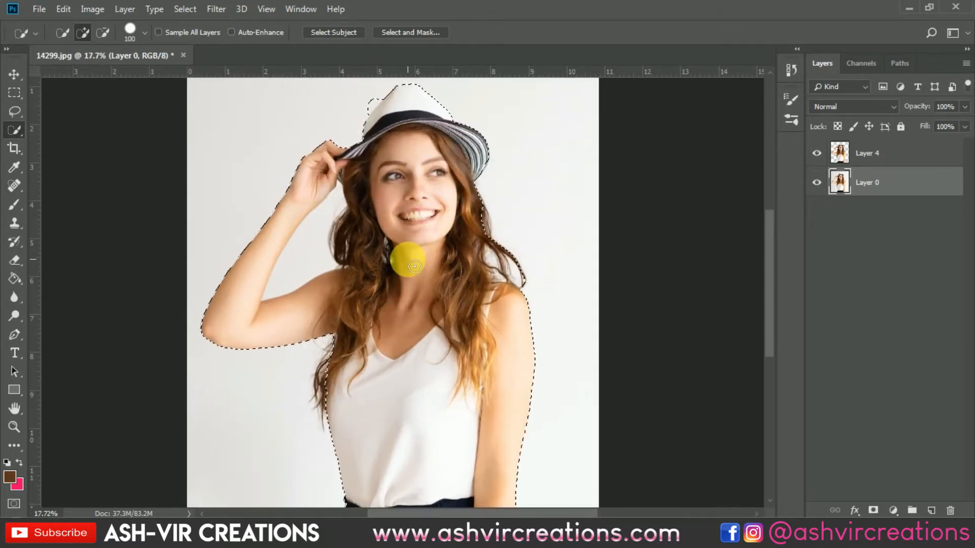
Subtract the background gap between her raised arm and hair from the selection, enlarging the selection brush to 250
{"action": "left_click", "coordinate": [102, 32]}
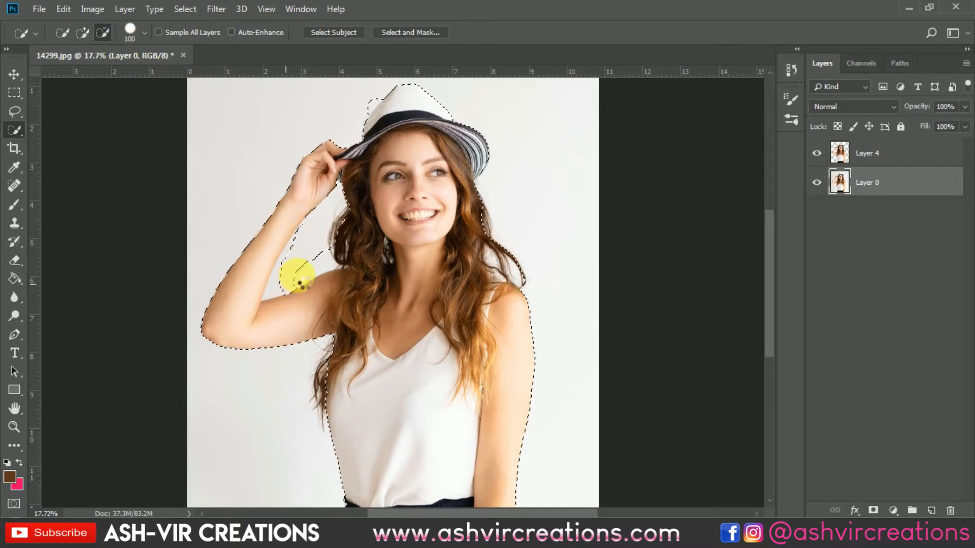
{"action": "scroll", "coordinate": [298, 281], "scroll_direction": "down", "scroll_amount": 1}
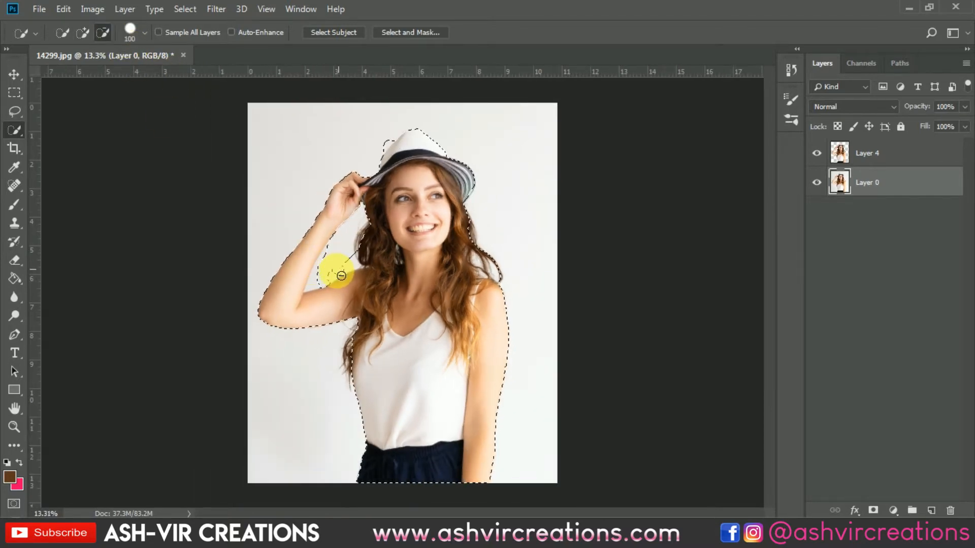
{"action": "left_click_drag", "start_coordinate": [356, 258], "coordinate": [355, 259]}
{"action": "key", "text": "bracketright"}
{"action": "key", "text": "bracketright"}
{"action": "key", "text": "bracketright"}
{"action": "key", "text": "bracketright"}
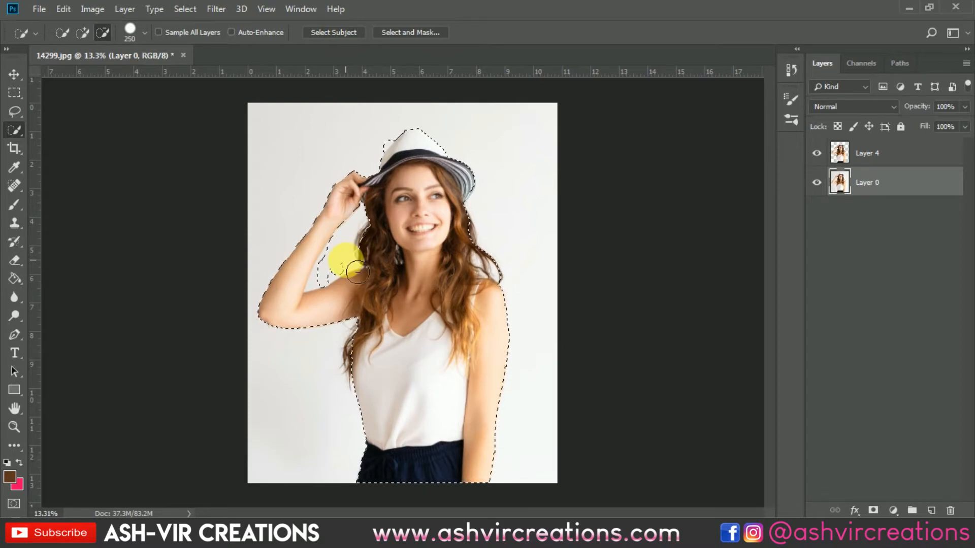
{"action": "left_click_drag", "start_coordinate": [326, 271], "coordinate": [344, 280]}
Set the Quick Selection tool back to adding to the selection, keeping the program window maximized
{"action": "left_click", "coordinate": [79, 24]}
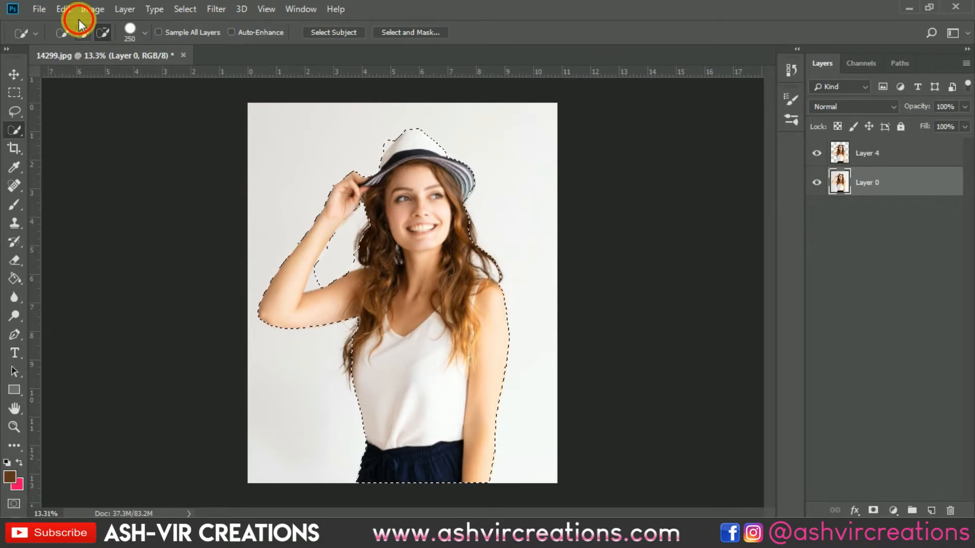
{"action": "double_click", "coordinate": [79, 21]}
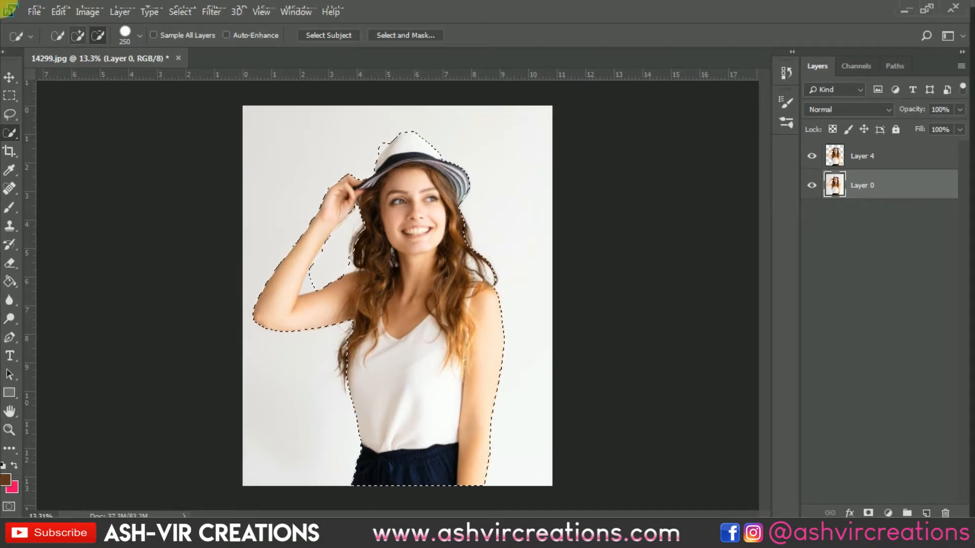
{"action": "right_click", "coordinate": [412, 206]}
{"action": "left_click", "coordinate": [81, 38]}
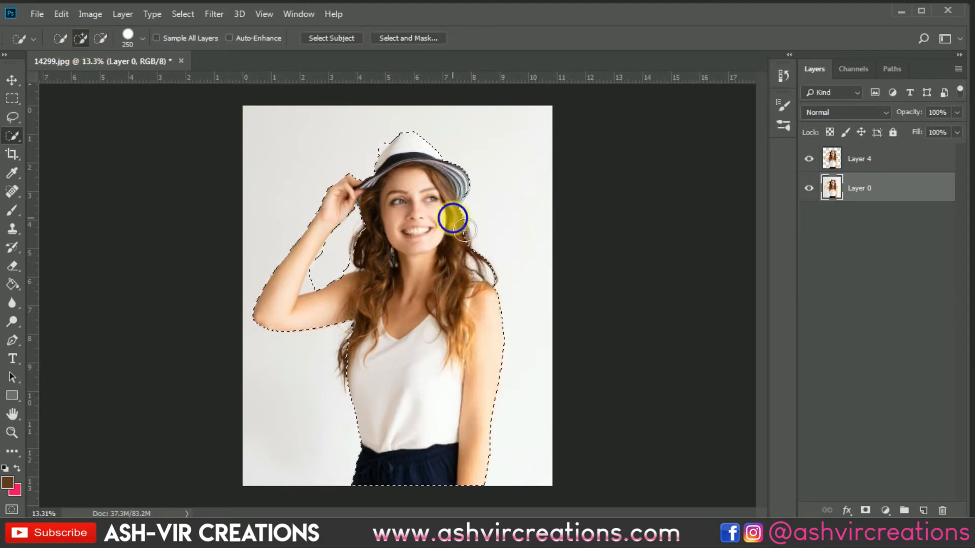
{"action": "right_click", "coordinate": [452, 219]}
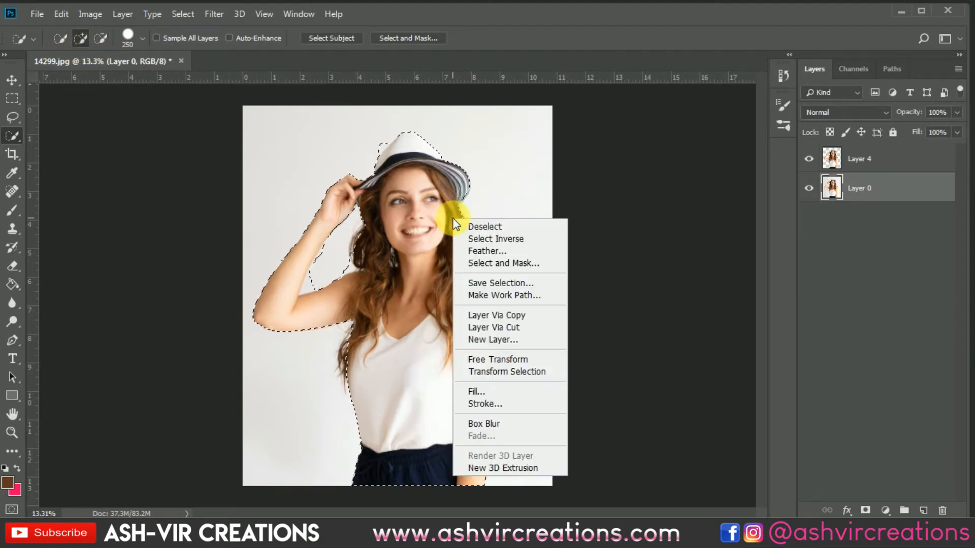
{"action": "left_click", "coordinate": [919, 12]}
{"action": "left_click", "coordinate": [923, 14]}
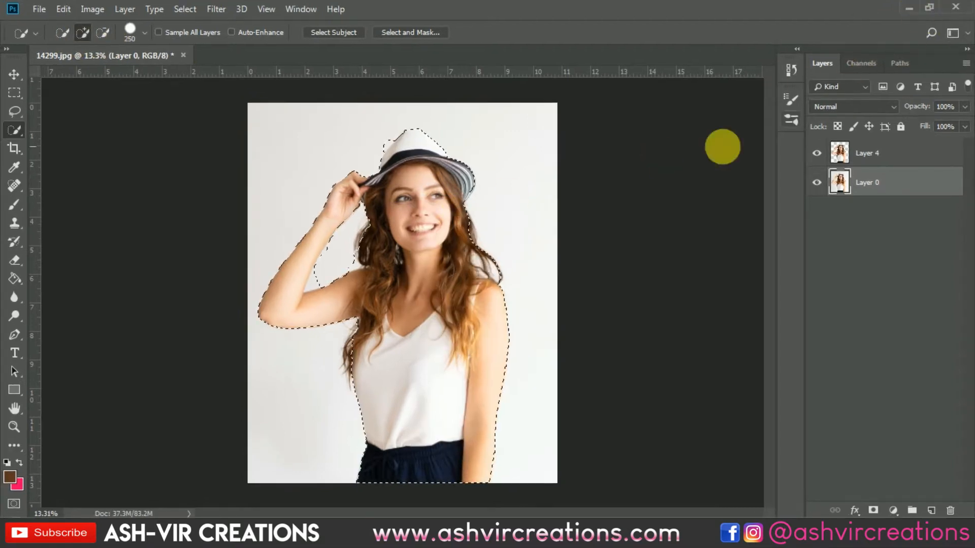
Open Select and Mask for the selection and refine the loose hair above her straight arm's shoulder with a size 125 Refine Edge brush
{"action": "right_click", "coordinate": [455, 198]}
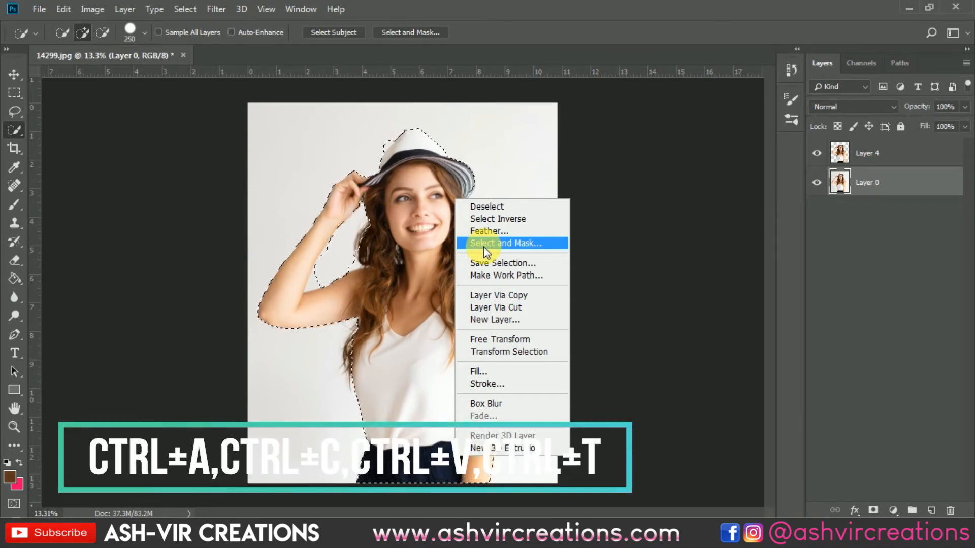
{"action": "left_click", "coordinate": [483, 243]}
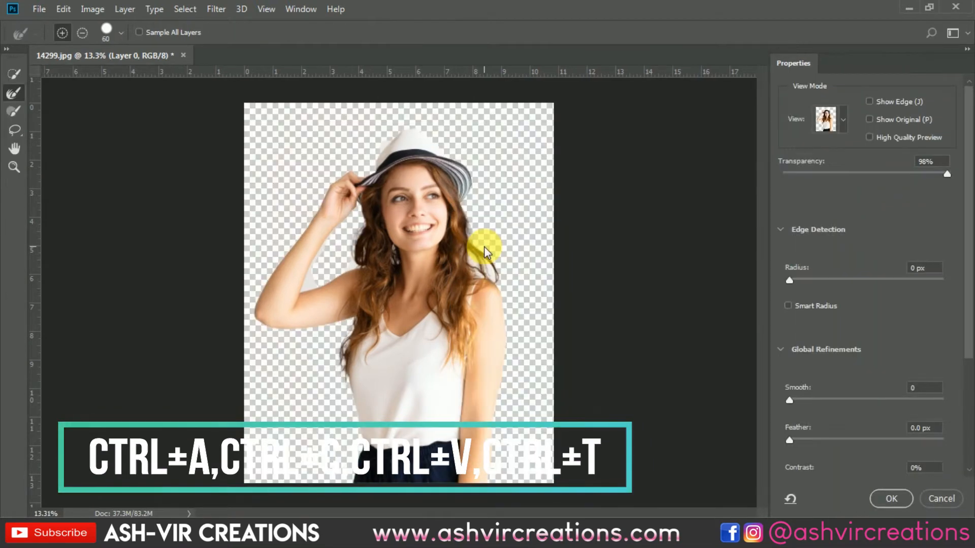
{"action": "scroll", "coordinate": [487, 251], "scroll_direction": "up", "scroll_amount": 1}
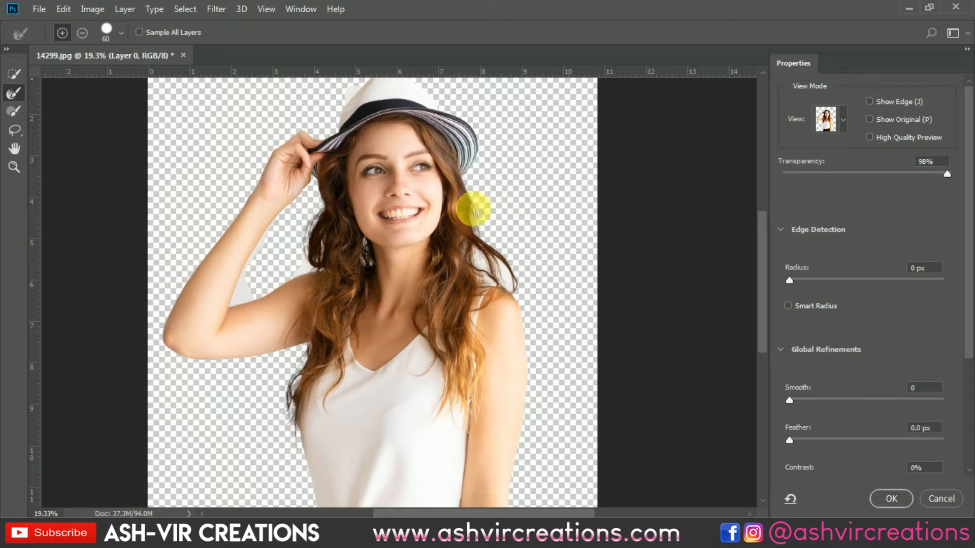
{"action": "mouse_move", "coordinate": [482, 266]}
{"action": "left_mouse_down"}
{"action": "mouse_move", "coordinate": [521, 300]}
{"action": "mouse_move", "coordinate": [503, 260]}
{"action": "left_mouse_up"}
{"action": "scroll", "coordinate": [503, 258], "scroll_direction": "up", "scroll_amount": 4}
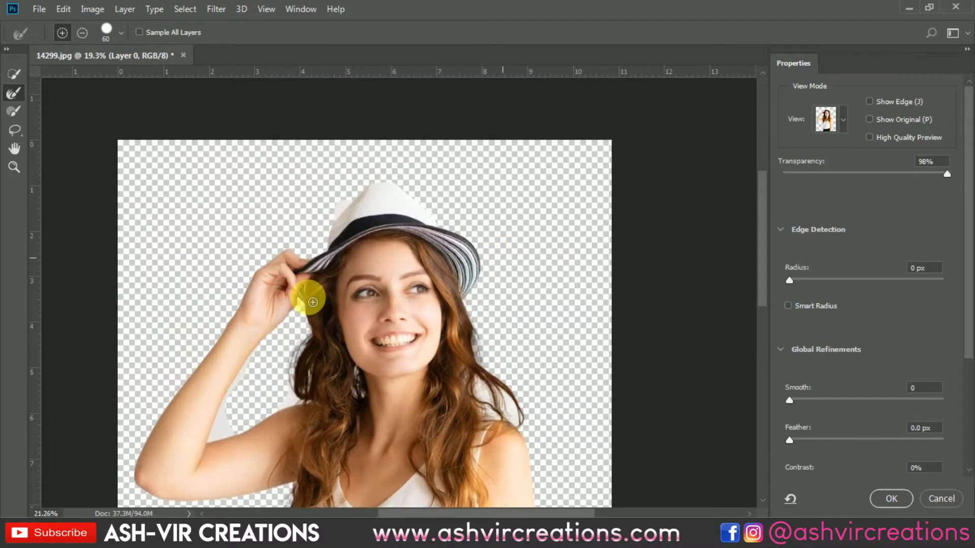
{"action": "left_click_drag", "start_coordinate": [349, 352], "coordinate": [410, 222]}
{"action": "key", "text": "space"}
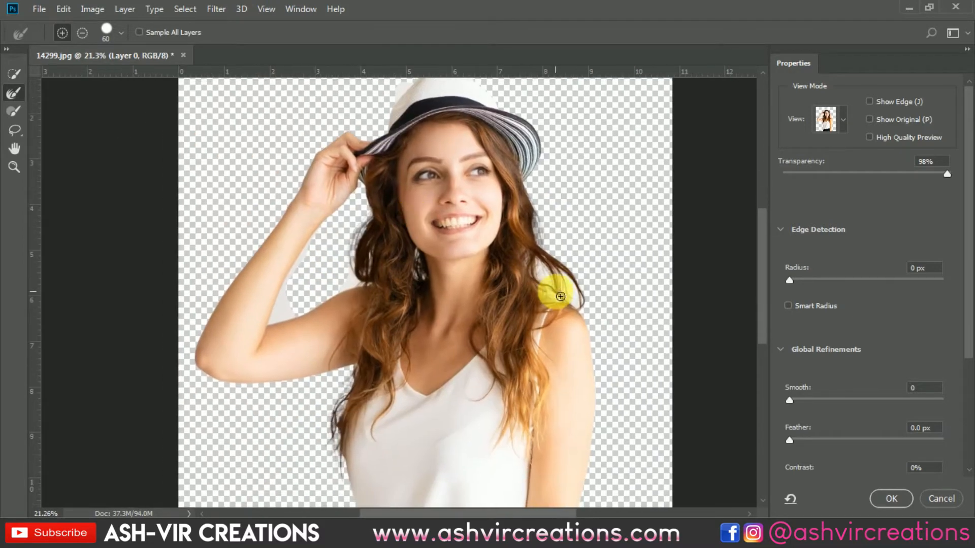
{"action": "key", "text": "bracketright"}
{"action": "key", "text": "bracketright"}
{"action": "key", "text": "bracketright"}
{"action": "key", "text": "bracketright"}
{"action": "key", "text": "bracketright"}
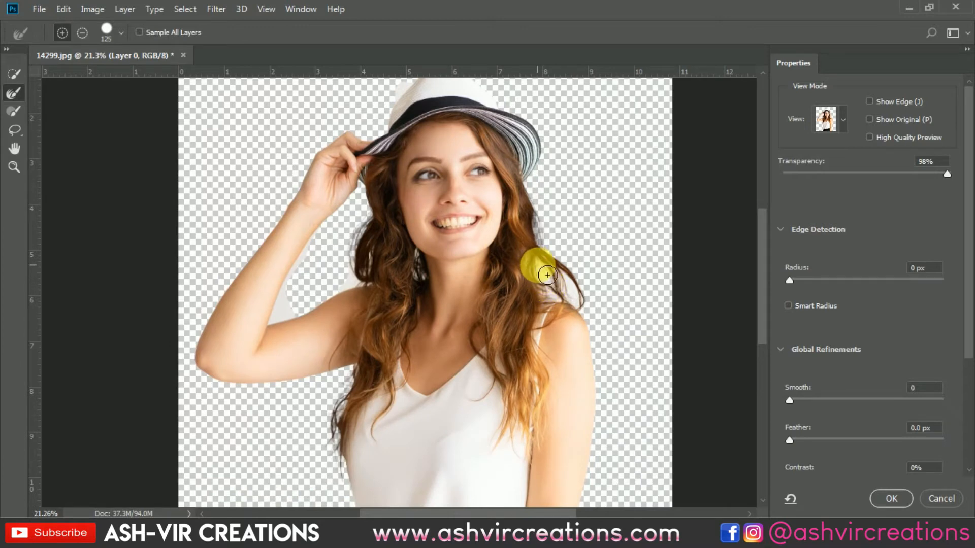
{"action": "mouse_move", "coordinate": [547, 275]}
{"action": "left_mouse_down"}
{"action": "mouse_move", "coordinate": [595, 313]}
{"action": "mouse_move", "coordinate": [579, 287]}
{"action": "left_mouse_up"}
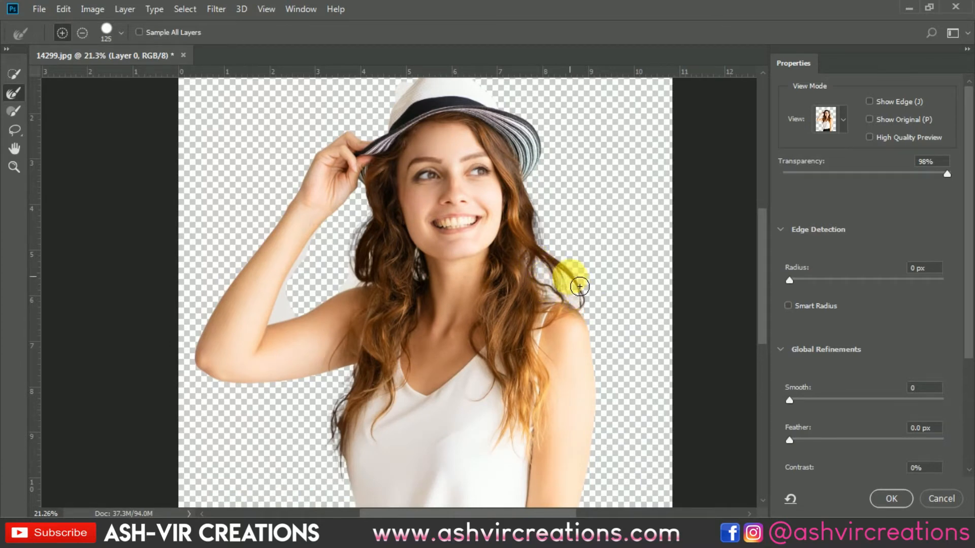
Refine the hair edge on the raised-arm side down to the tips and apply the refined selection
{"action": "mouse_move", "coordinate": [376, 263]}
{"action": "left_mouse_down"}
{"action": "mouse_move", "coordinate": [372, 247]}
{"action": "mouse_move", "coordinate": [378, 280]}
{"action": "mouse_move", "coordinate": [362, 287]}
{"action": "mouse_move", "coordinate": [355, 248]}
{"action": "mouse_move", "coordinate": [371, 235]}
{"action": "mouse_move", "coordinate": [355, 380]}
{"action": "mouse_move", "coordinate": [327, 431]}
{"action": "mouse_move", "coordinate": [334, 477]}
{"action": "left_mouse_up"}
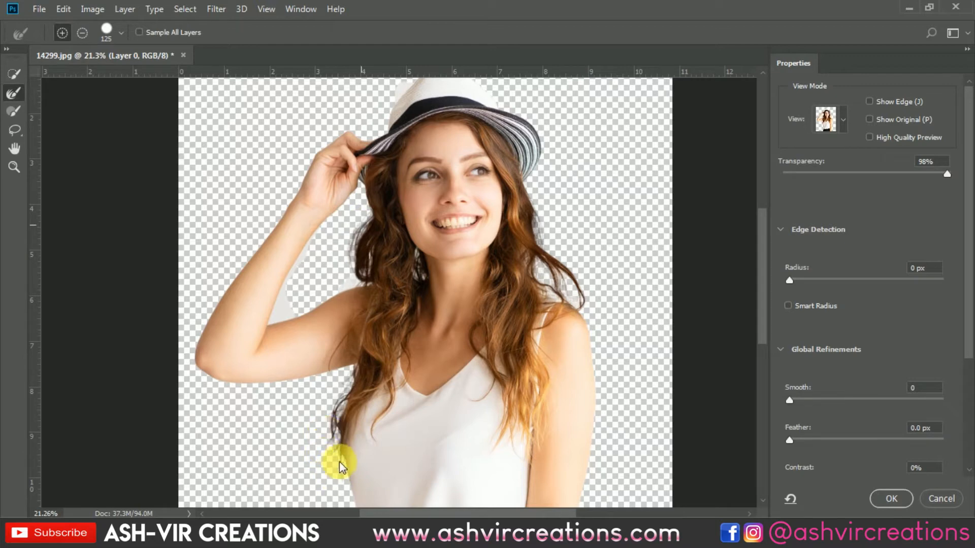
{"action": "left_click", "coordinate": [899, 497]}
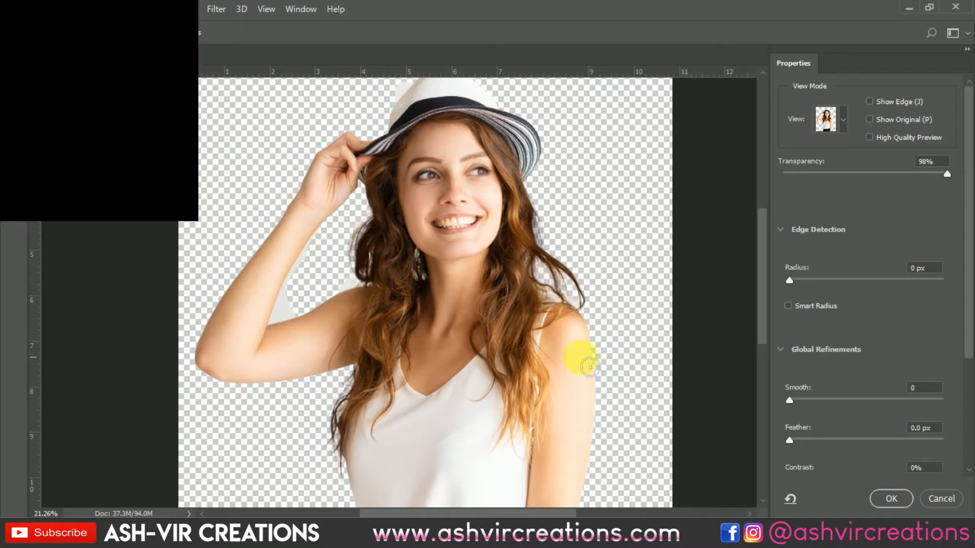
{"action": "left_click", "coordinate": [890, 498]}
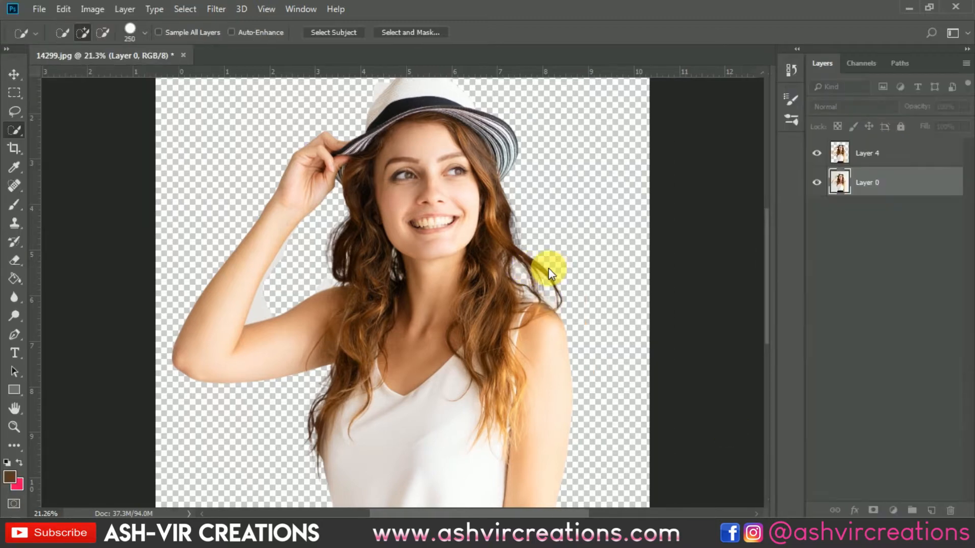
Copy the selected woman to a new layer with Layer Via Copy and hide the original photo on Layer 0
{"action": "scroll", "coordinate": [462, 277], "scroll_direction": "down", "scroll_amount": 2}
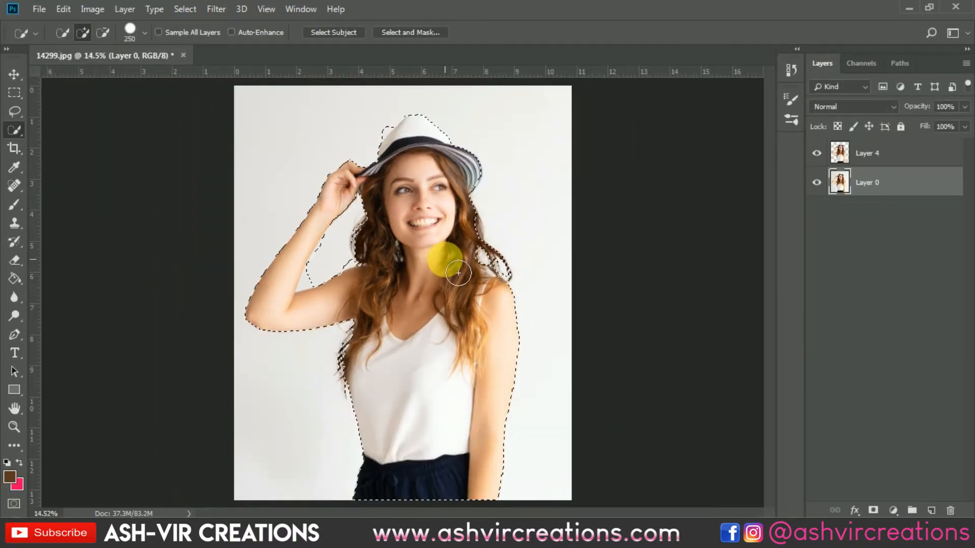
{"action": "right_click", "coordinate": [428, 299]}
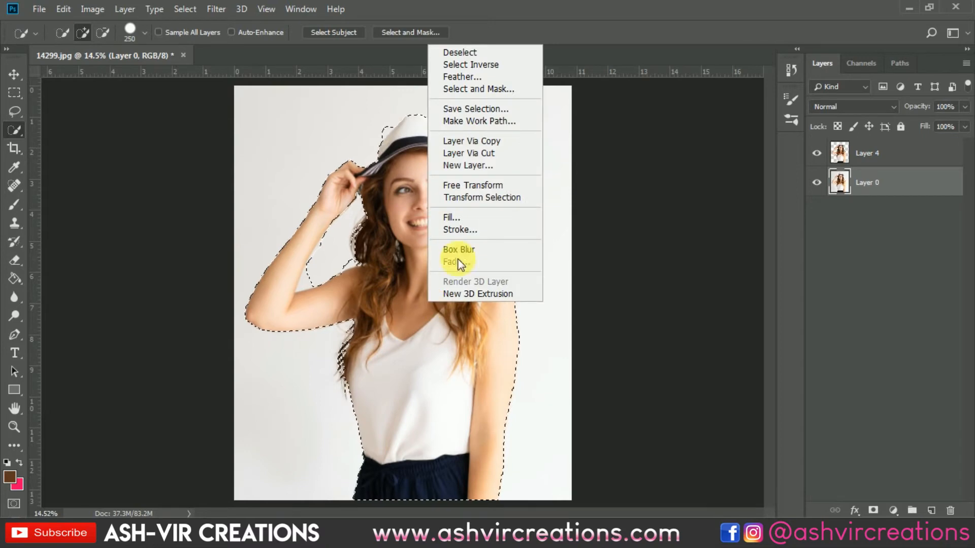
{"action": "left_click", "coordinate": [486, 142]}
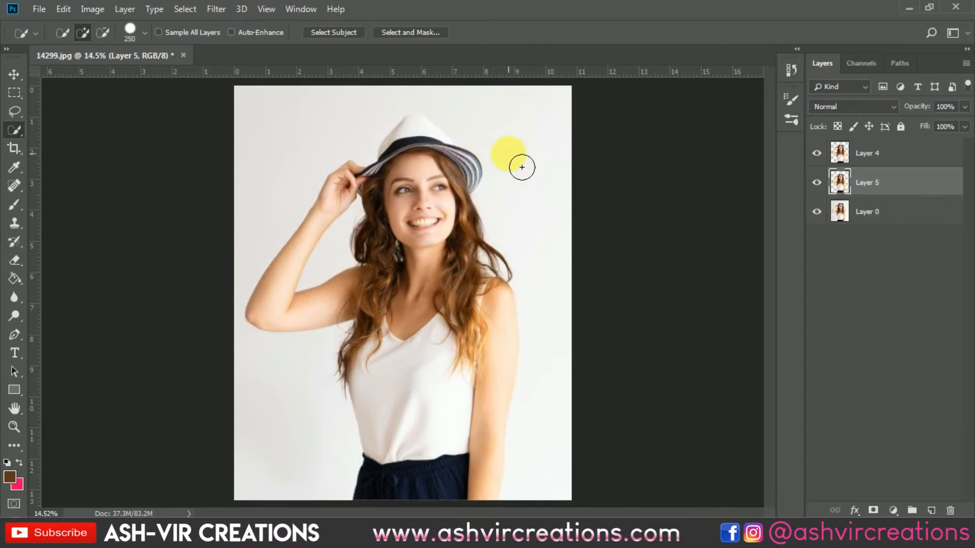
{"action": "left_click", "coordinate": [818, 213]}
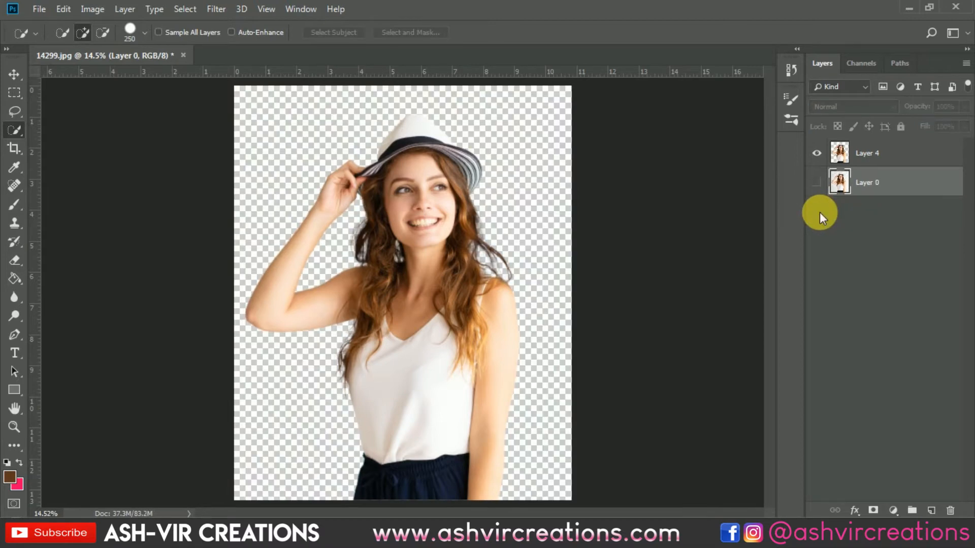
Activate the Move tool and open the street photo with the hanging umbrellas from the Desktop as the new background
{"action": "key", "text": "v"}
{"action": "key", "text": "ctrl+0"}
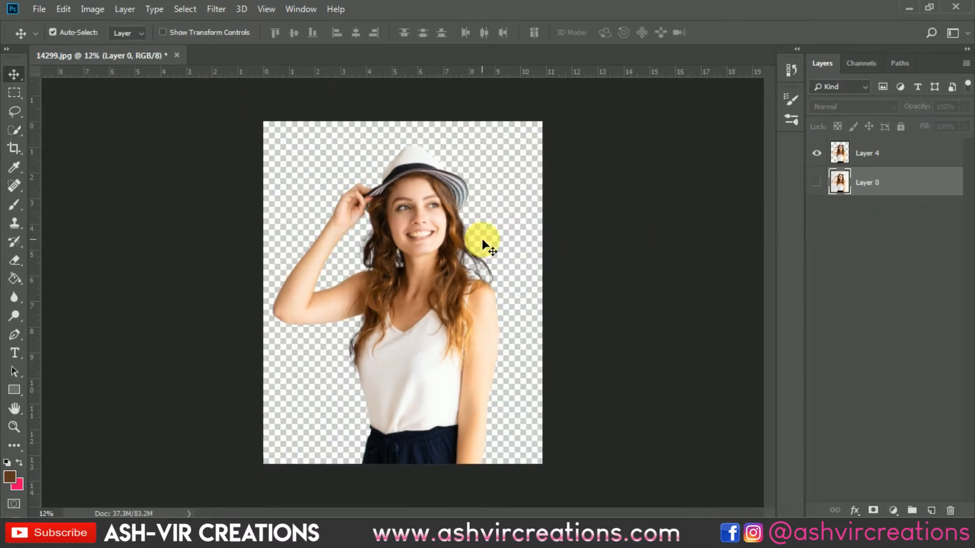
{"action": "scroll", "coordinate": [429, 222], "scroll_direction": "up", "scroll_amount": 1}
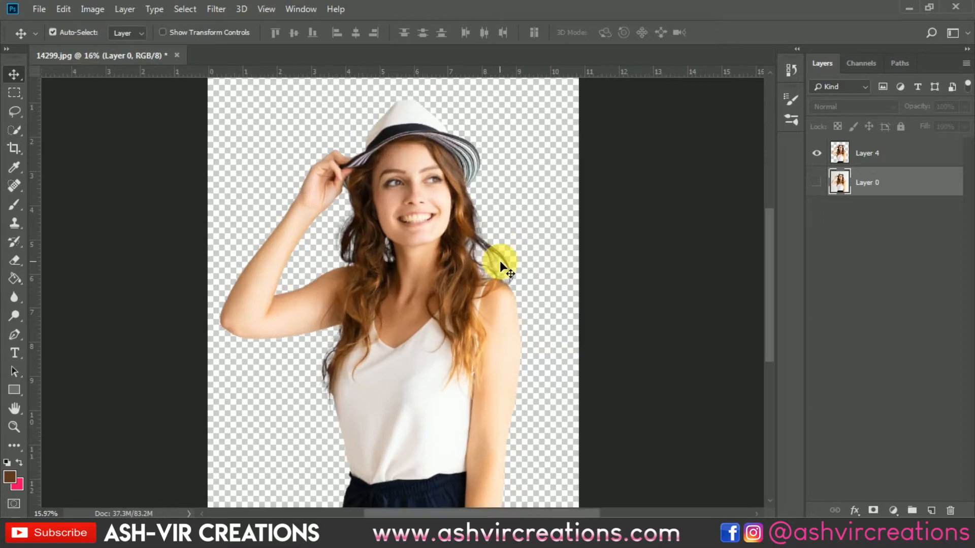
{"action": "scroll", "coordinate": [499, 260], "scroll_direction": "up", "scroll_amount": 5}
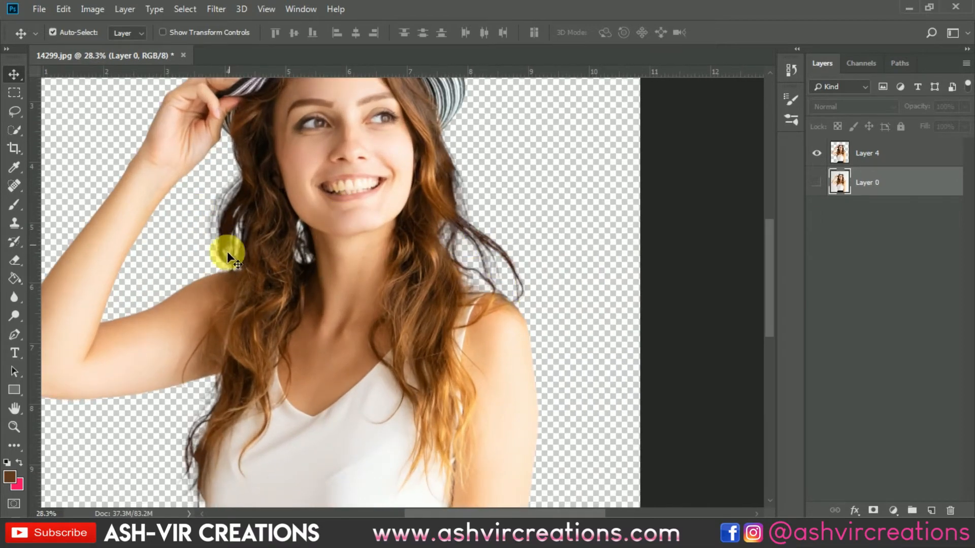
{"action": "scroll", "coordinate": [197, 404], "scroll_direction": "down", "scroll_amount": 5}
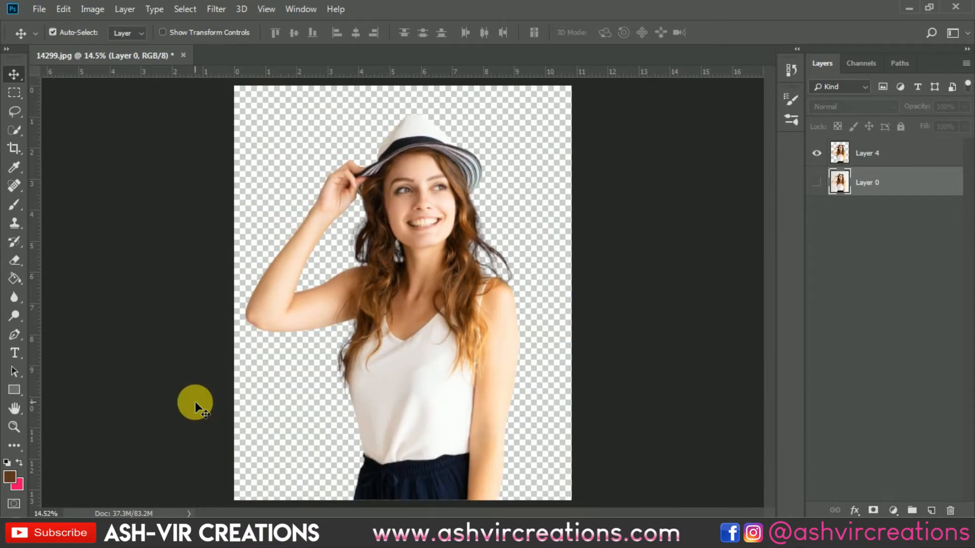
{"action": "left_click", "coordinate": [41, 9]}
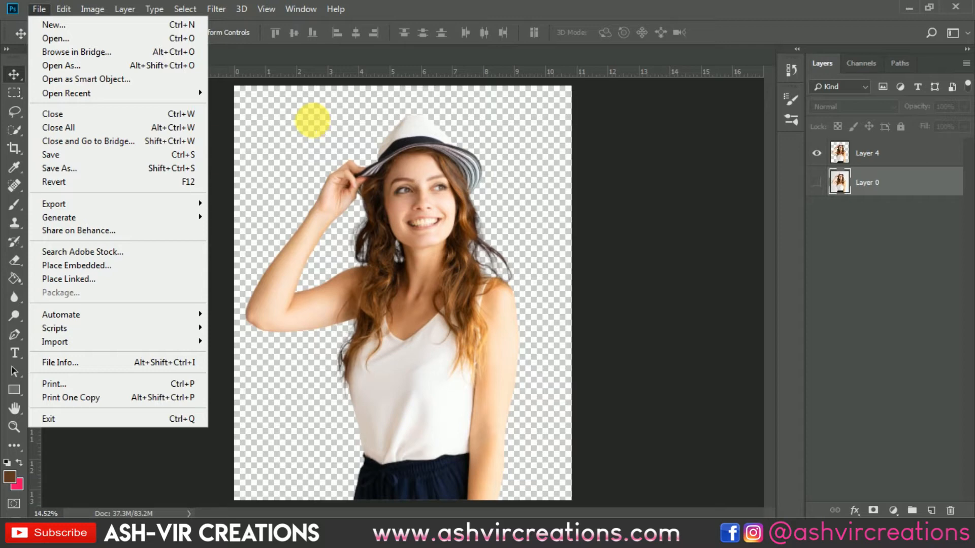
{"action": "key", "text": "ctrl+o"}
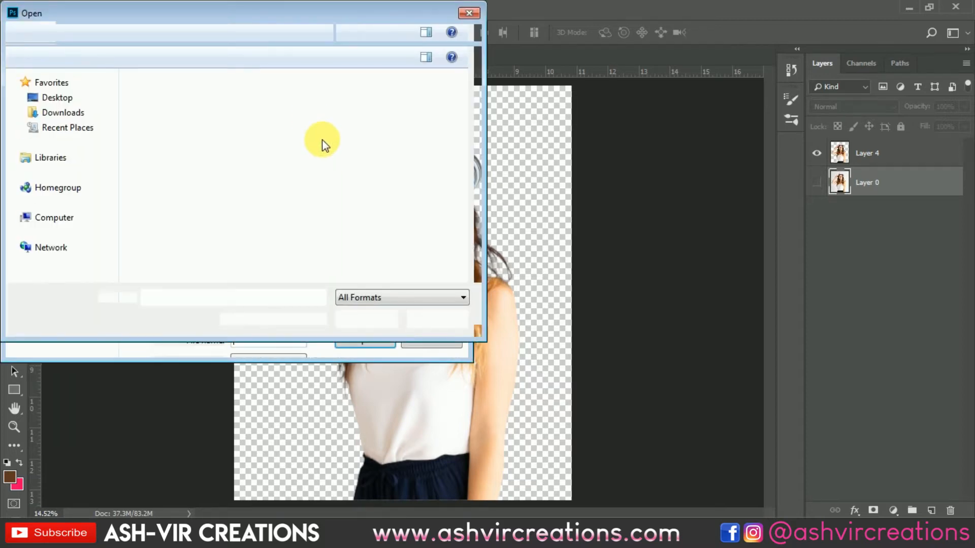
{"action": "scroll", "coordinate": [390, 169], "scroll_direction": "down", "scroll_amount": 10}
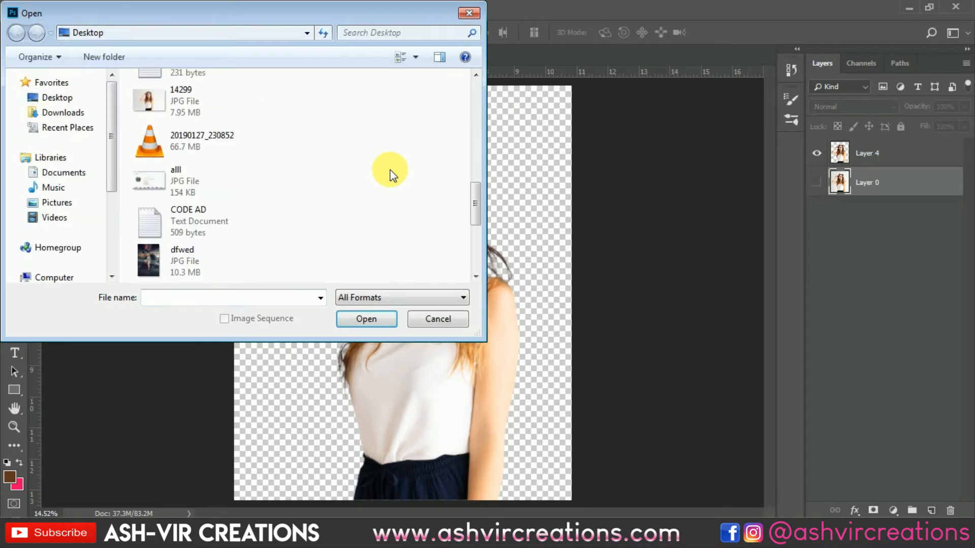
{"action": "double_click", "coordinate": [261, 254]}
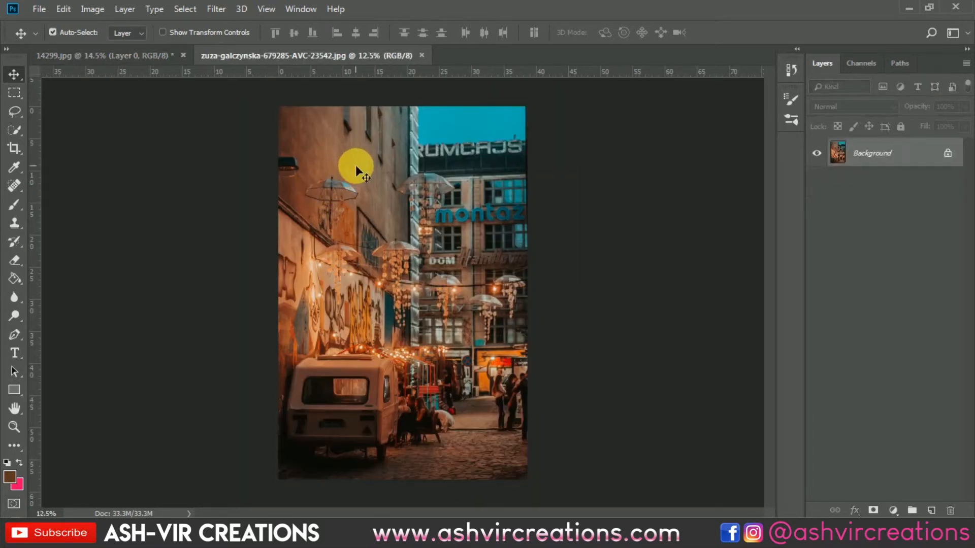
Bring the street photo into the 14299.jpg document as a layer and position it behind the cut-out woman
{"action": "left_click", "coordinate": [172, 58]}
{"action": "left_click_drag", "start_coordinate": [187, 74], "coordinate": [372, 202]}
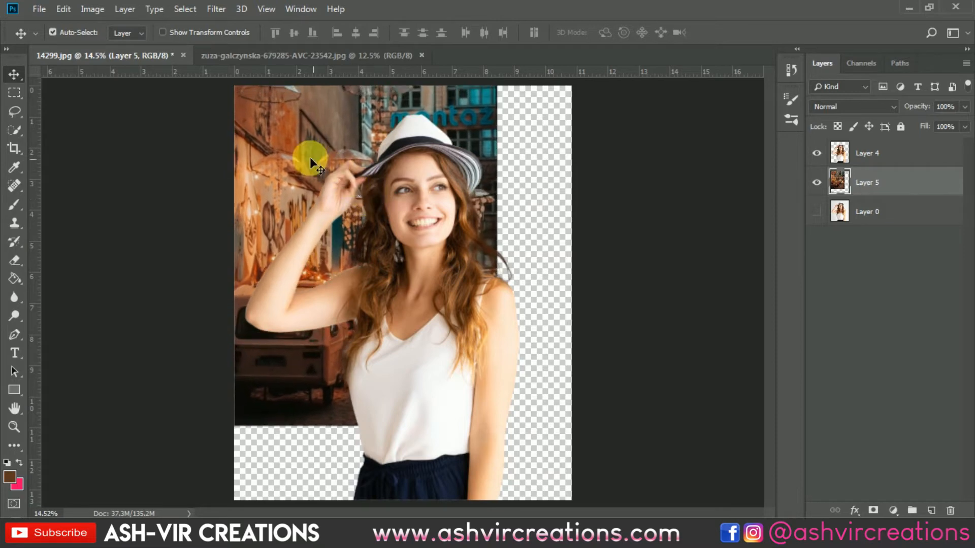
{"action": "left_click_drag", "start_coordinate": [308, 162], "coordinate": [326, 206]}
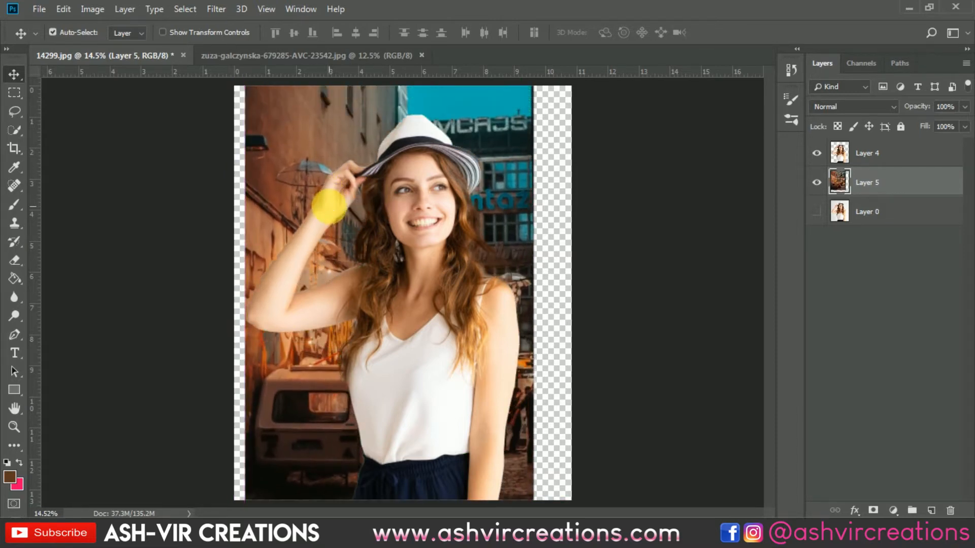
Enlarge the street photo on Layer 5 with Free Transform to about 117% so it spans the full canvas width
{"action": "left_click", "coordinate": [52, 32]}
{"action": "left_click", "coordinate": [63, 11]}
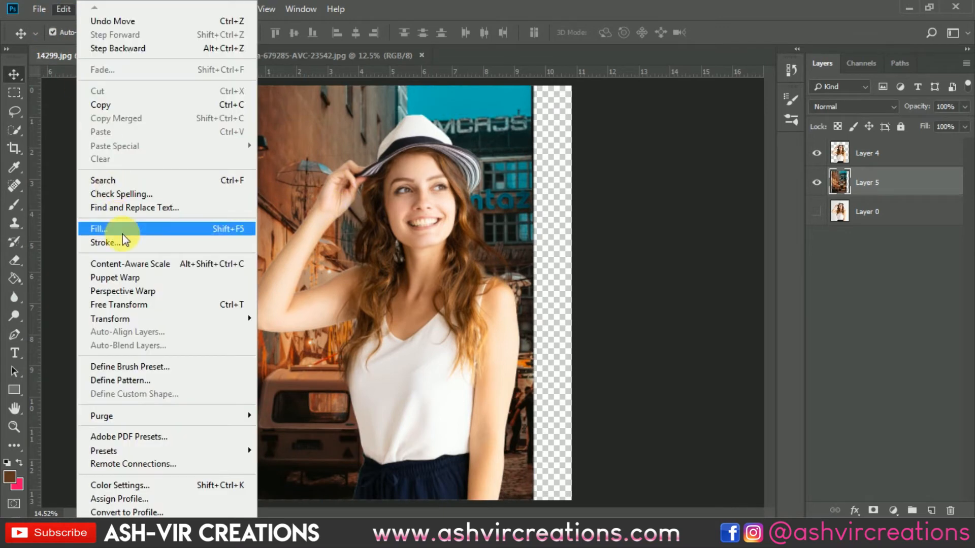
{"action": "left_click", "coordinate": [144, 304]}
{"action": "scroll", "coordinate": [434, 294], "scroll_direction": "down", "scroll_amount": 1}
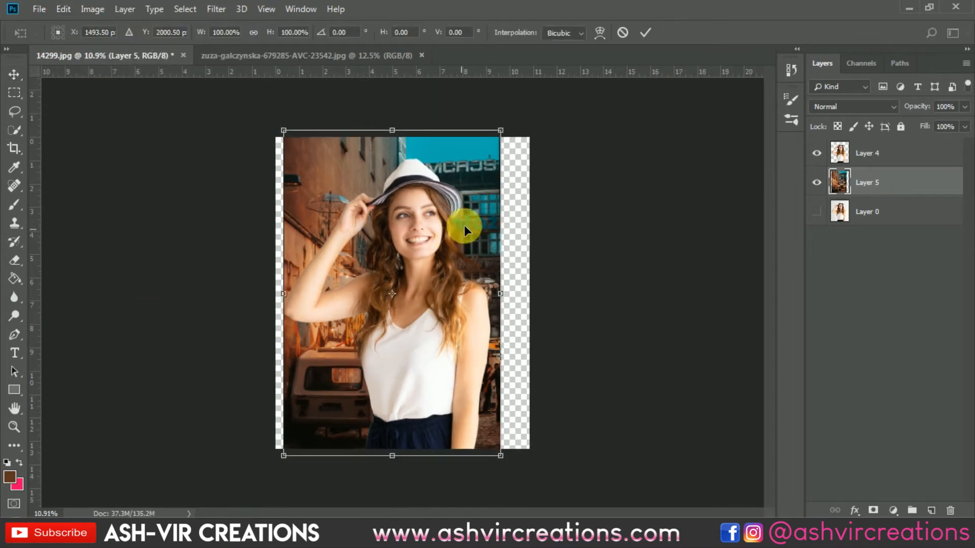
{"action": "left_click_drag", "start_coordinate": [502, 128], "coordinate": [541, 88]}
{"action": "left_click_drag", "start_coordinate": [289, 89], "coordinate": [274, 78]}
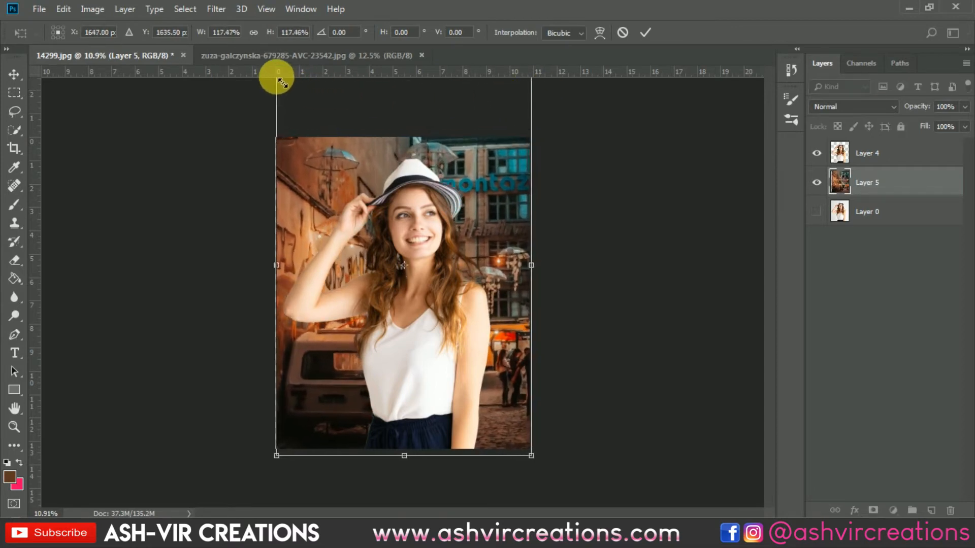
Shift the street photo slightly up and to the left behind the woman and scale it to about 113%
{"action": "left_click_drag", "start_coordinate": [412, 192], "coordinate": [400, 206]}
{"action": "scroll", "coordinate": [411, 188], "scroll_direction": "down", "scroll_amount": 2}
{"action": "scroll", "coordinate": [404, 206], "scroll_direction": "up", "scroll_amount": 4}
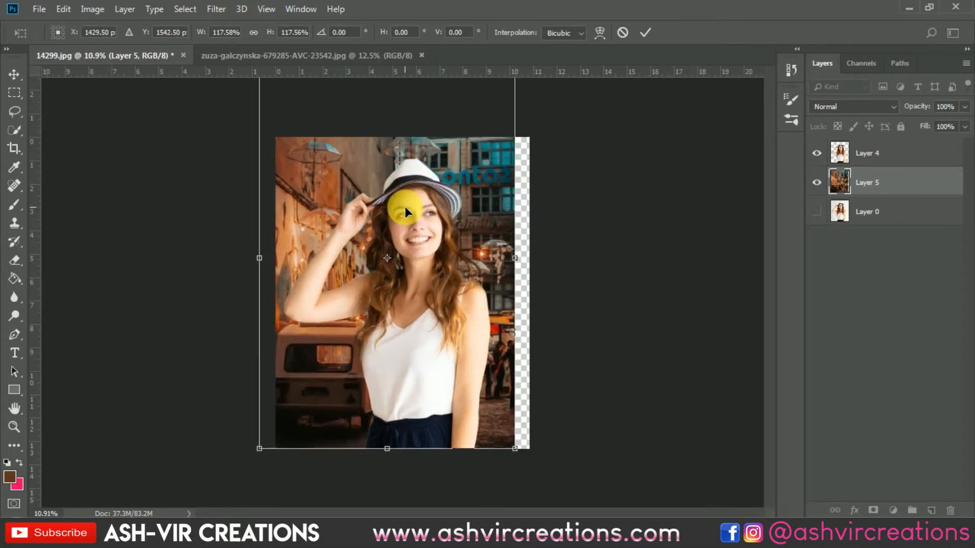
{"action": "scroll", "coordinate": [409, 218], "scroll_direction": "down", "scroll_amount": 3}
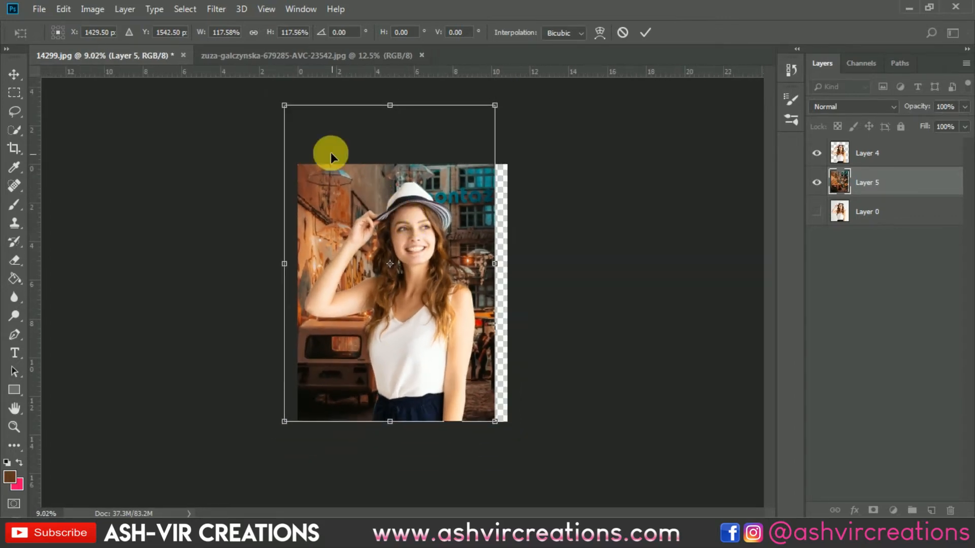
{"action": "left_click_drag", "start_coordinate": [292, 107], "coordinate": [302, 120]}
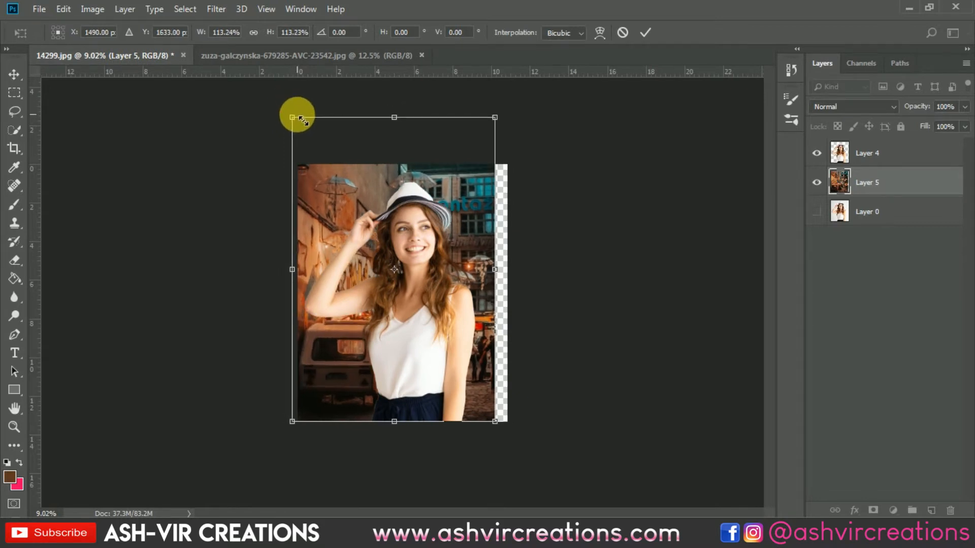
{"action": "scroll", "coordinate": [361, 185], "scroll_direction": "up", "scroll_amount": 2}
{"action": "scroll", "coordinate": [371, 211], "scroll_direction": "down", "scroll_amount": 1}
{"action": "scroll", "coordinate": [371, 211], "scroll_direction": "down", "scroll_amount": 1}
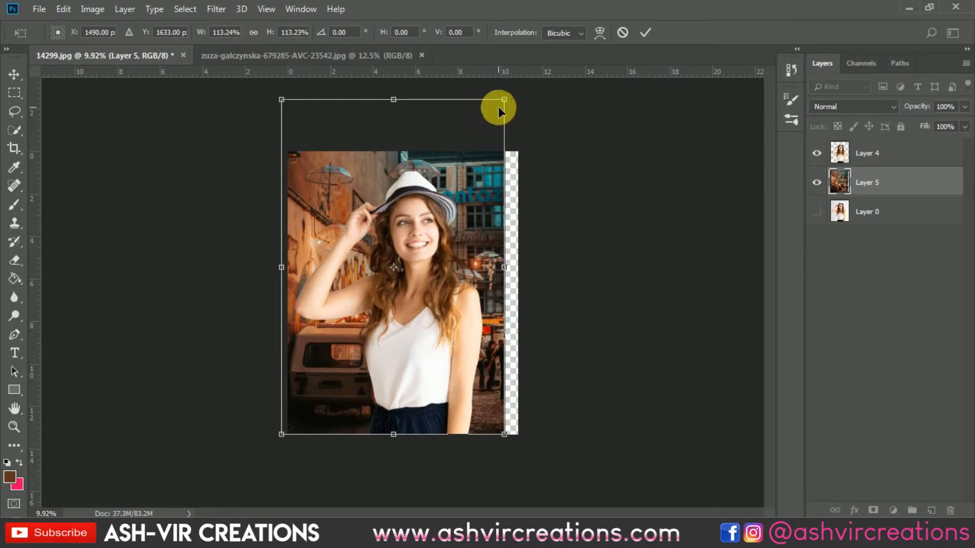
Scale the street photo to about 122%, shift it slightly up and to the left, and apply the transform
{"action": "left_click_drag", "start_coordinate": [505, 435], "coordinate": [539, 462]}
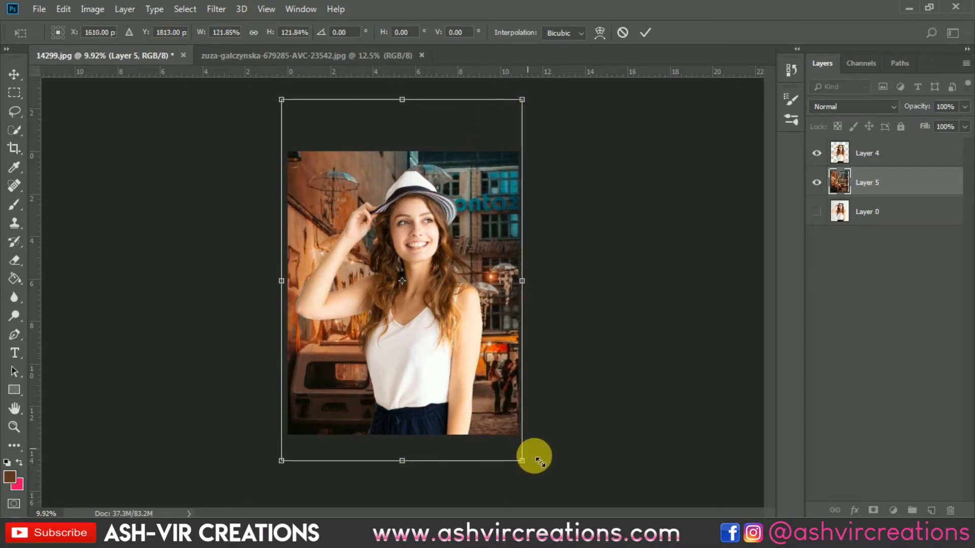
{"action": "mouse_move", "coordinate": [474, 370]}
{"action": "left_mouse_down"}
{"action": "mouse_move", "coordinate": [469, 339]}
{"action": "mouse_move", "coordinate": [465, 358]}
{"action": "left_mouse_up"}
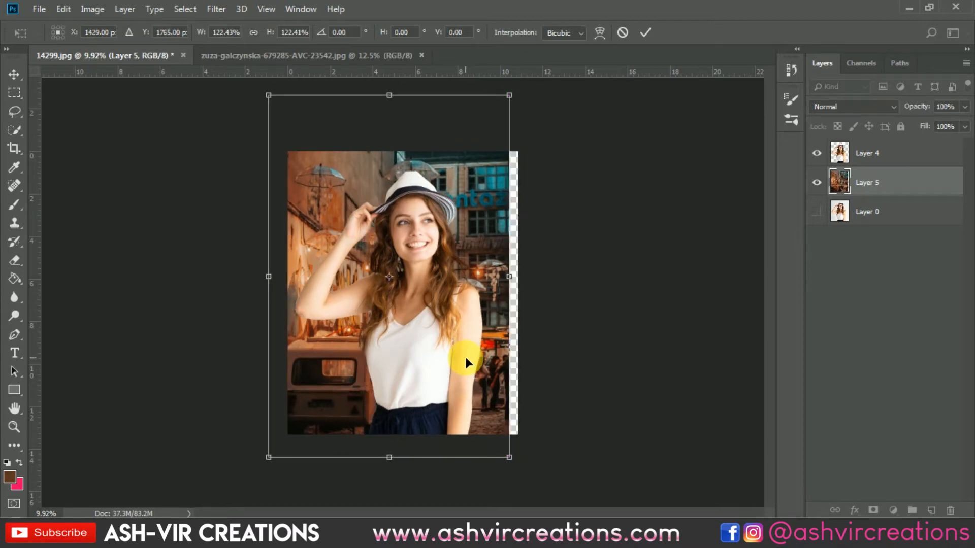
{"action": "key", "text": "Return"}
Start a crop that extends the canvas to the street photo's left edge and trims the transparent strip on the right
{"action": "scroll", "coordinate": [466, 359], "scroll_direction": "up", "scroll_amount": 1}
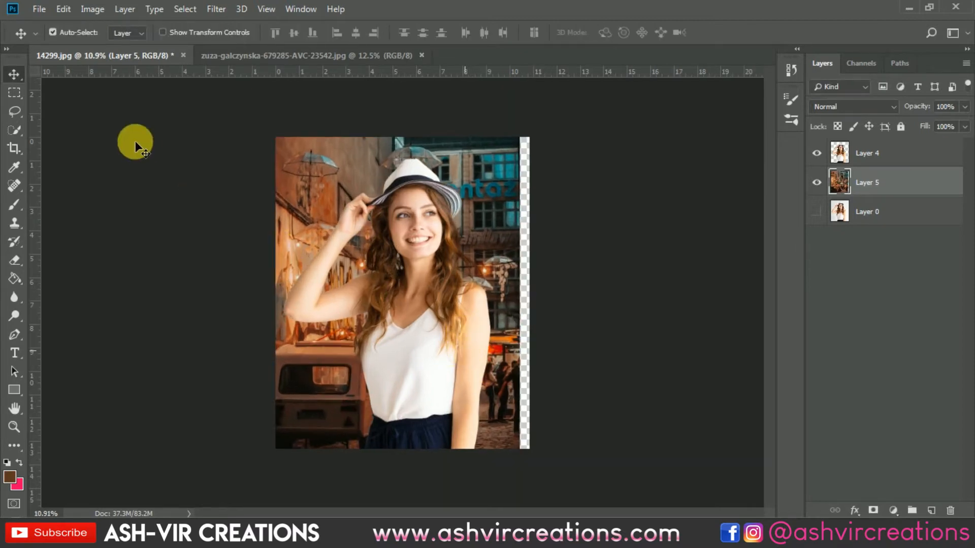
{"action": "scroll", "coordinate": [12, 144], "scroll_direction": "up", "scroll_amount": 1}
{"action": "left_click", "coordinate": [13, 148]}
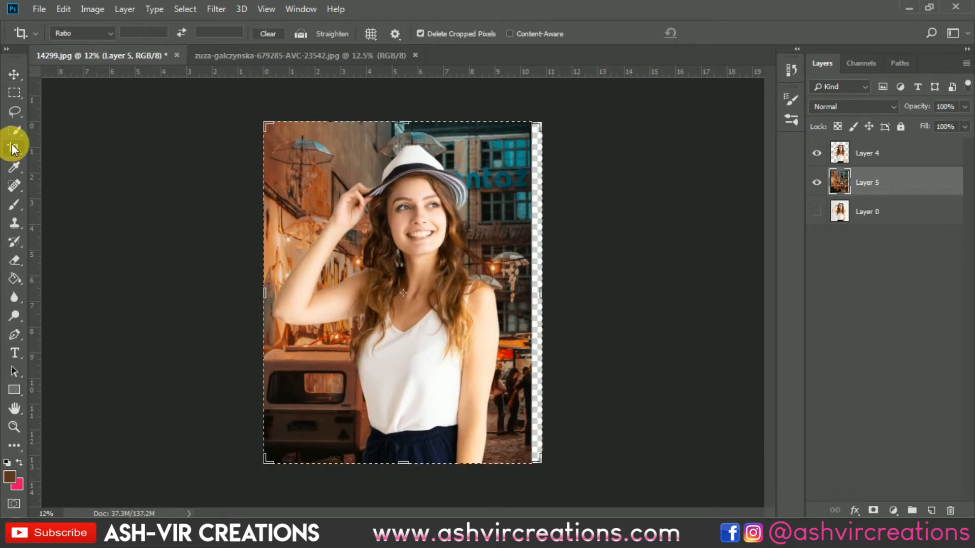
{"action": "left_click", "coordinate": [358, 226]}
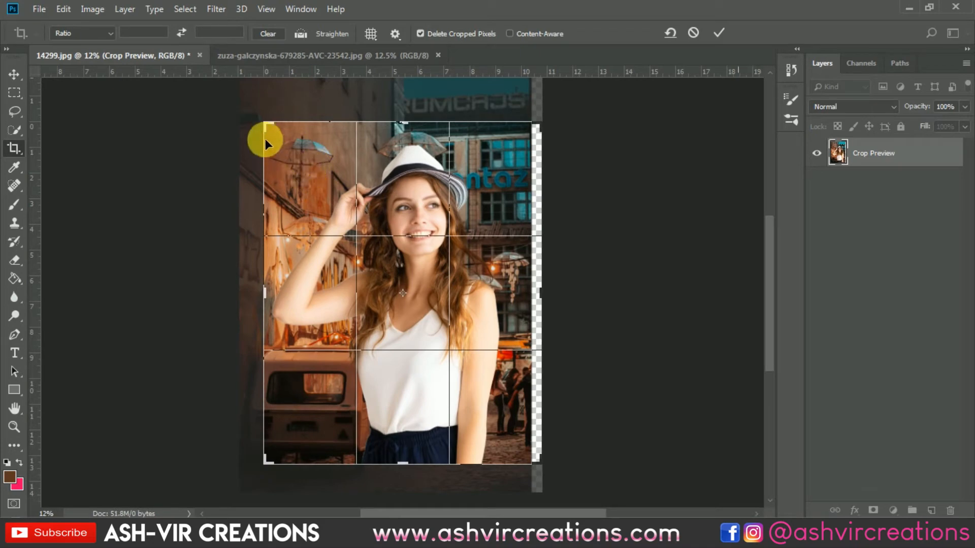
{"action": "left_click_drag", "start_coordinate": [266, 127], "coordinate": [258, 123]}
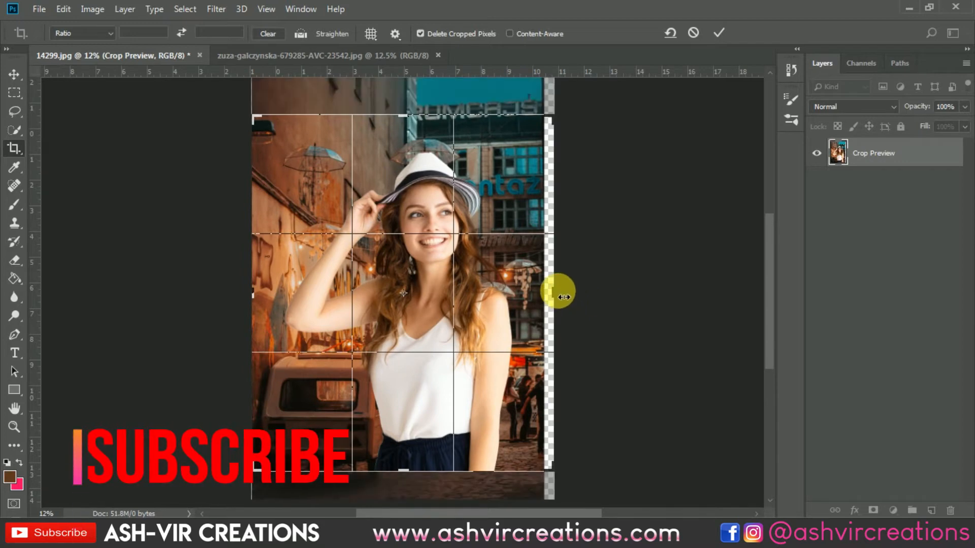
{"action": "left_click_drag", "start_coordinate": [559, 291], "coordinate": [559, 296]}
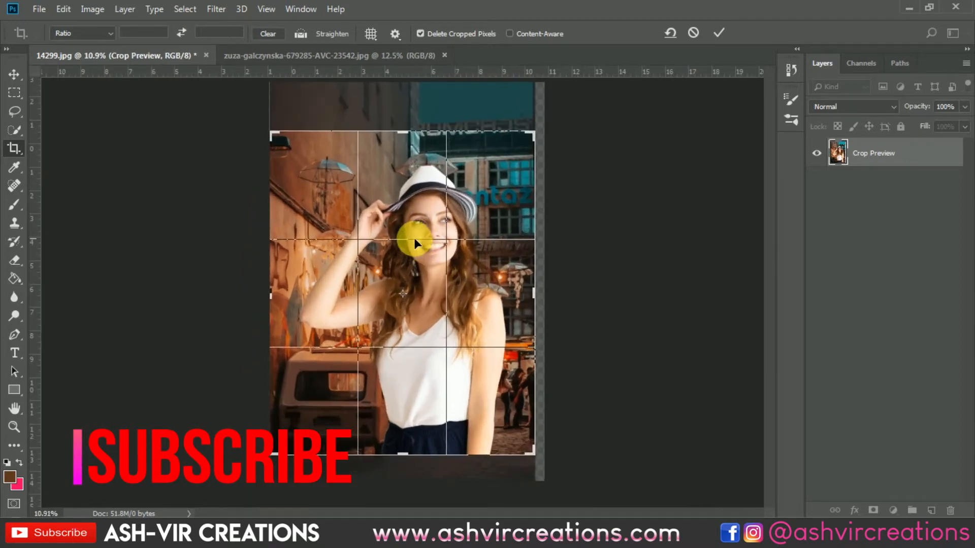
Extend the crop upward to include the building sign and some sky above the woman, and apply the crop
{"action": "scroll", "coordinate": [412, 234], "scroll_direction": "up", "scroll_amount": 2}
{"action": "scroll", "coordinate": [410, 229], "scroll_direction": "down", "scroll_amount": 3}
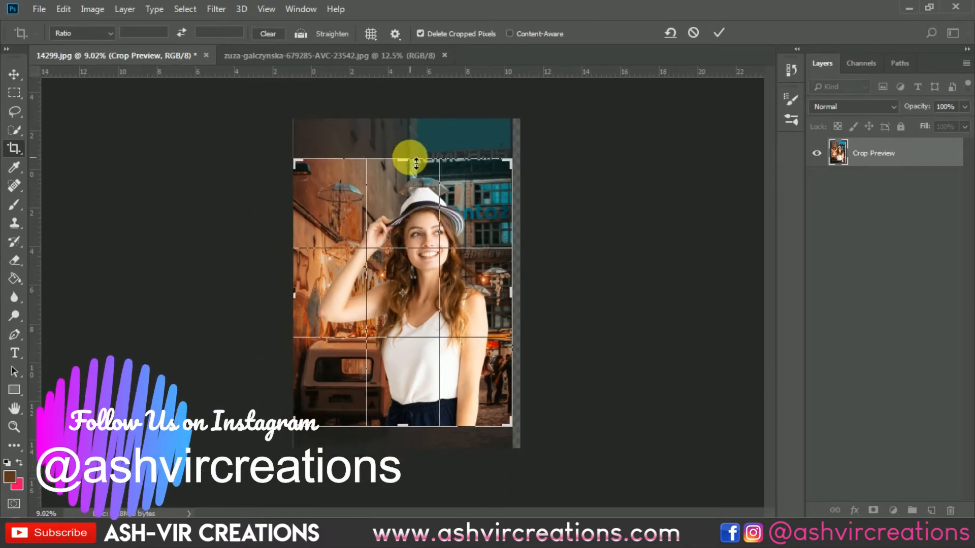
{"action": "left_click_drag", "start_coordinate": [405, 151], "coordinate": [412, 152]}
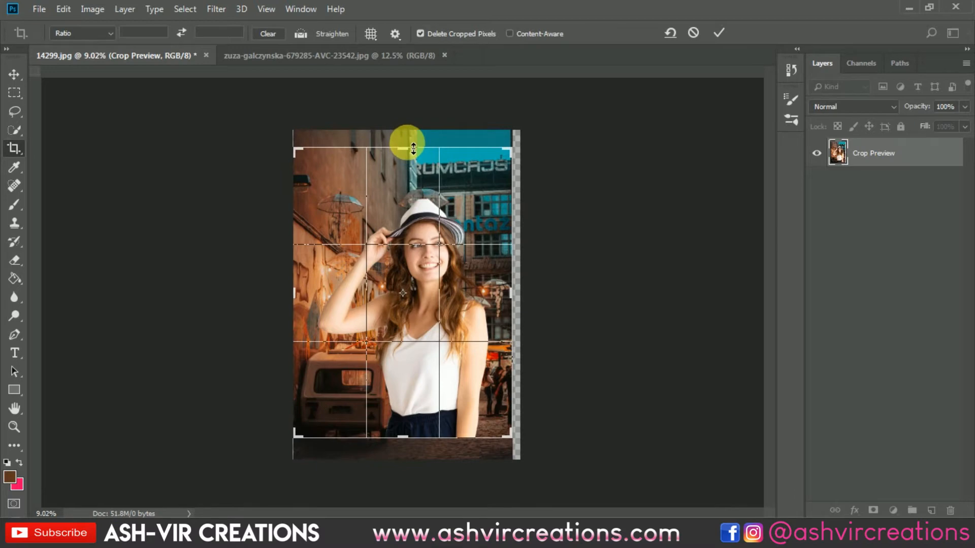
{"action": "left_click_drag", "start_coordinate": [413, 149], "coordinate": [407, 154]}
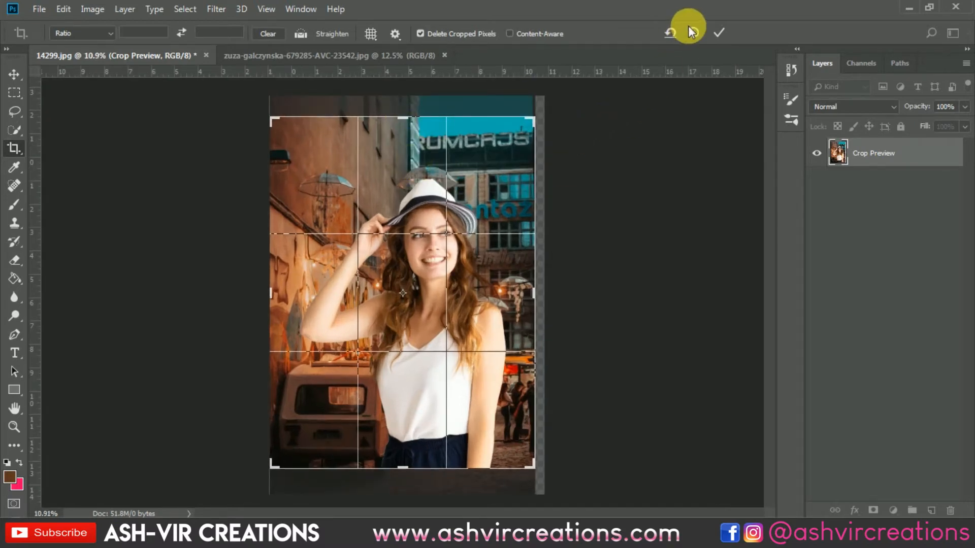
{"action": "left_click", "coordinate": [717, 32]}
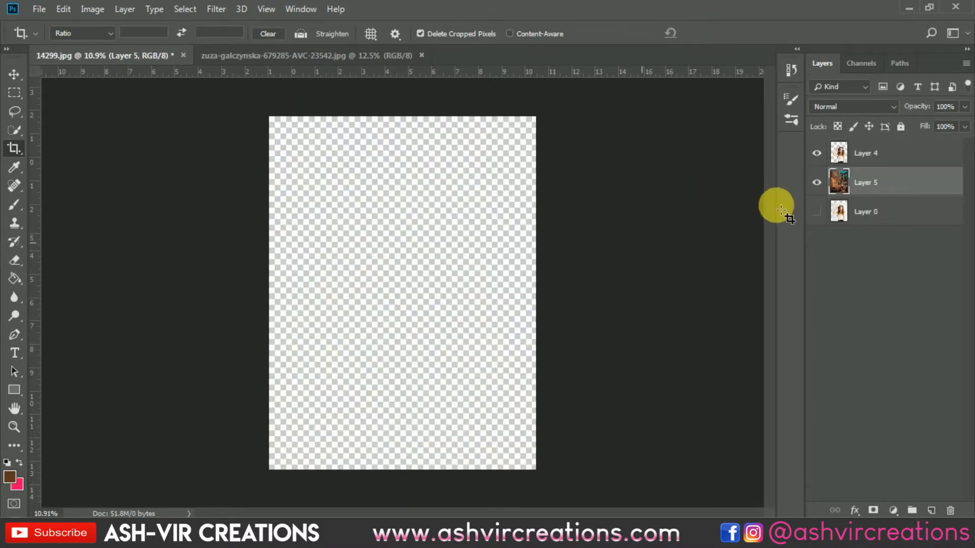
Blur the street background on Layer 5 with a Box Blur of about 44 pixels radius
{"action": "left_click", "coordinate": [14, 74]}
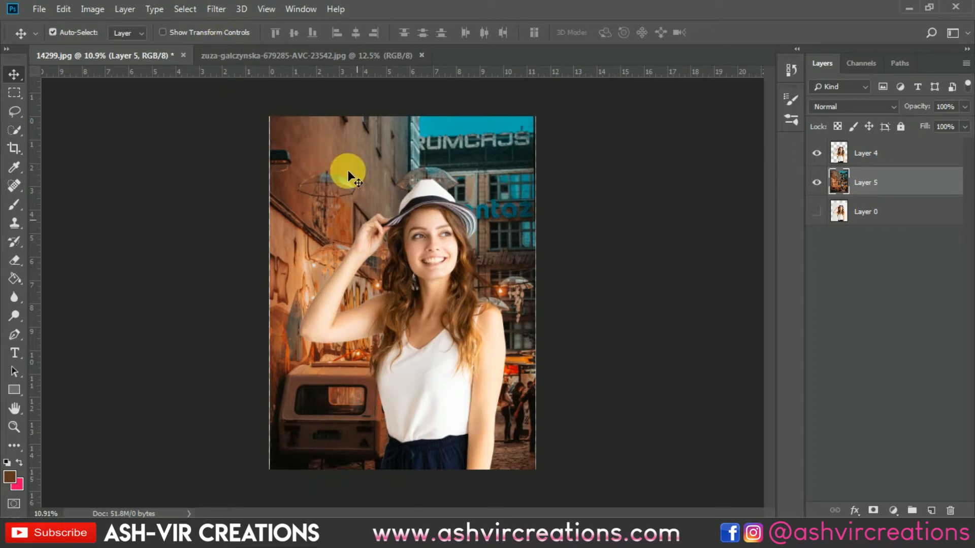
{"action": "key", "text": "ctrl+0"}
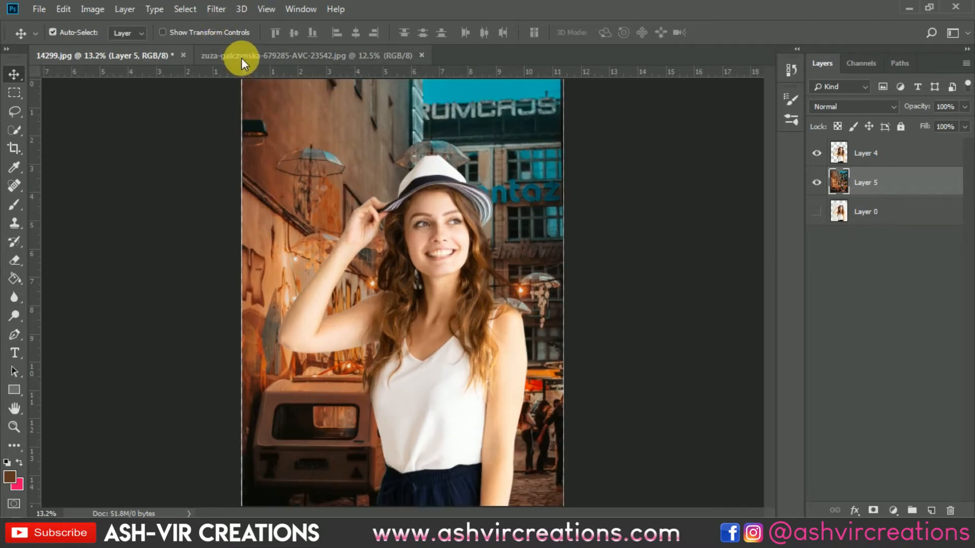
{"action": "left_click", "coordinate": [219, 9]}
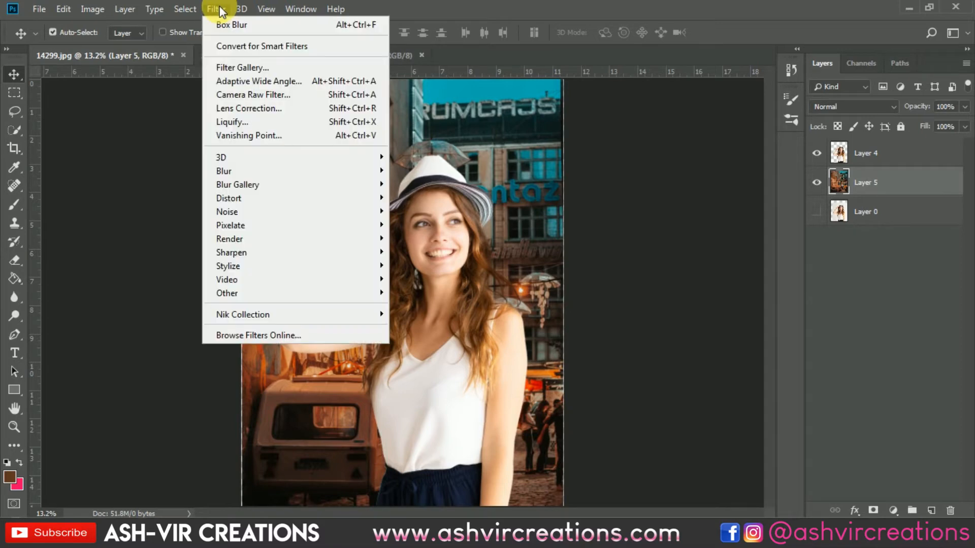
{"action": "mouse_move", "coordinate": [316, 169]}
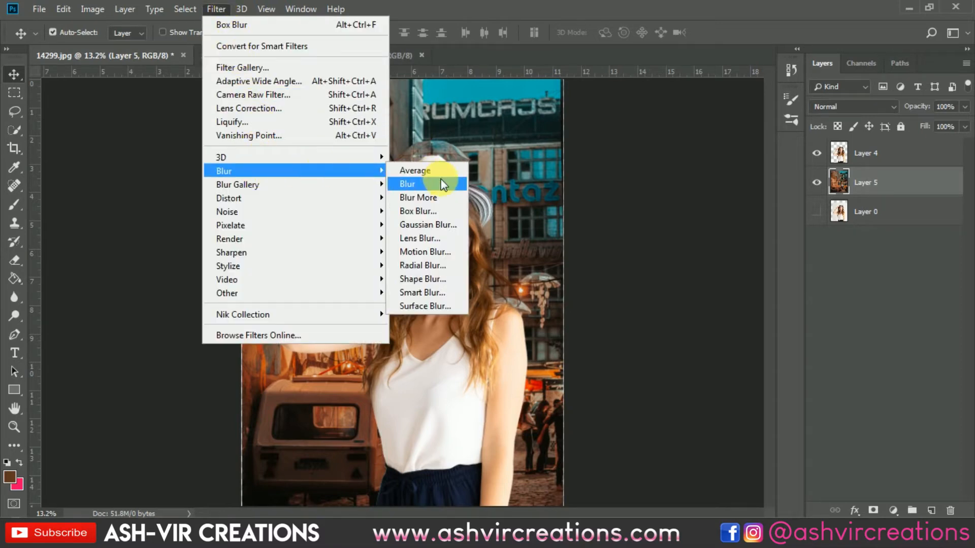
{"action": "left_click", "coordinate": [429, 212]}
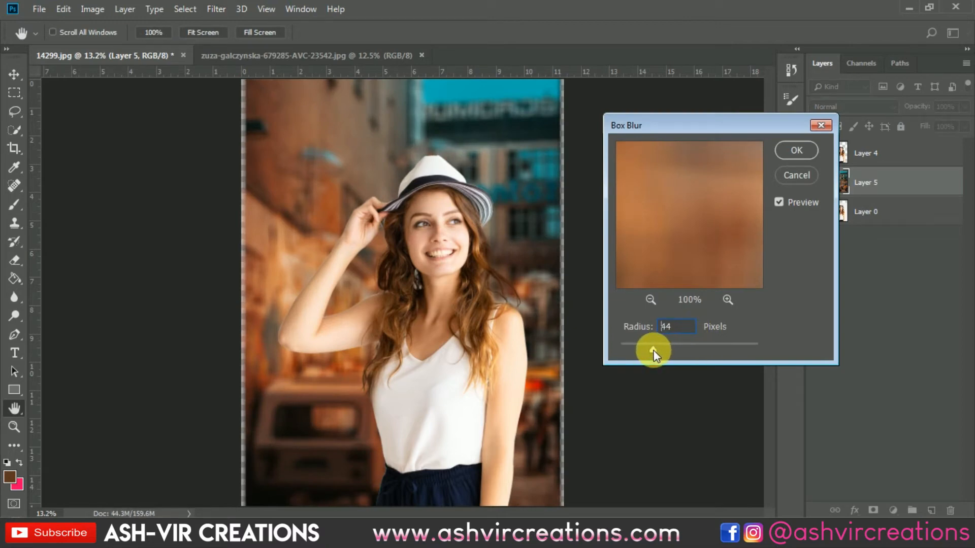
{"action": "left_click_drag", "start_coordinate": [653, 350], "coordinate": [652, 349]}
{"action": "left_click", "coordinate": [788, 147]}
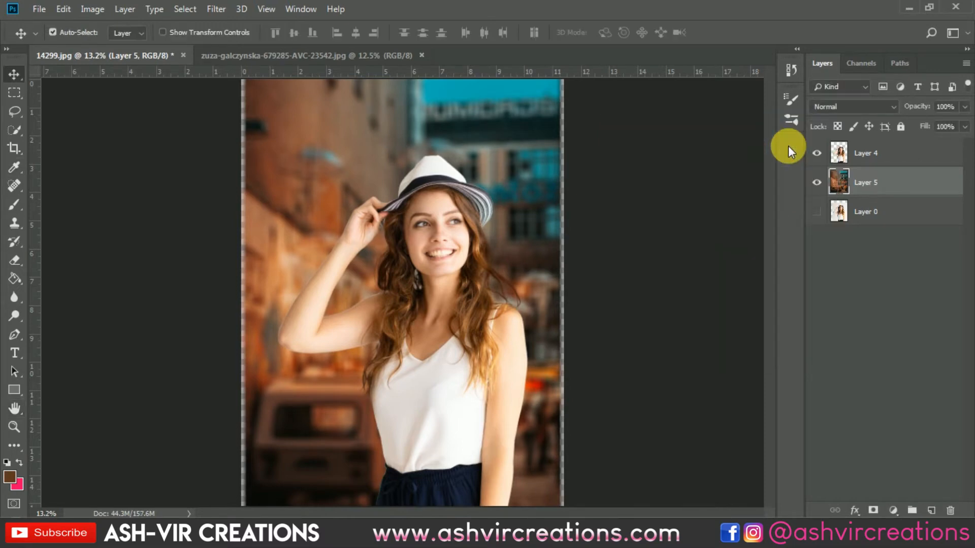
Widen the blurred background symmetrically to about 104% with Free Transform to cover the faded side edges, and apply it
{"action": "scroll", "coordinate": [463, 232], "scroll_direction": "down", "scroll_amount": 2}
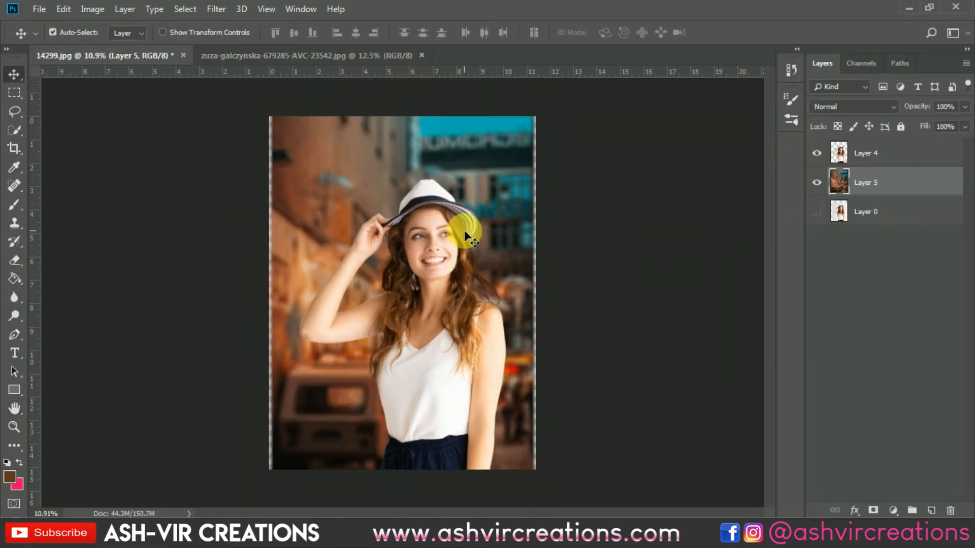
{"action": "key", "text": "ctrl+t"}
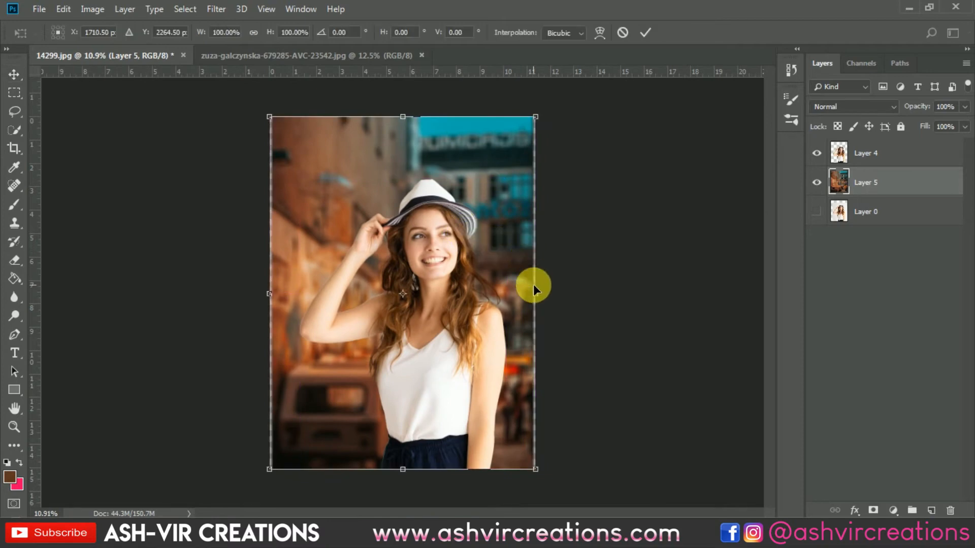
{"action": "scroll", "coordinate": [533, 285], "scroll_direction": "up", "scroll_amount": 2}
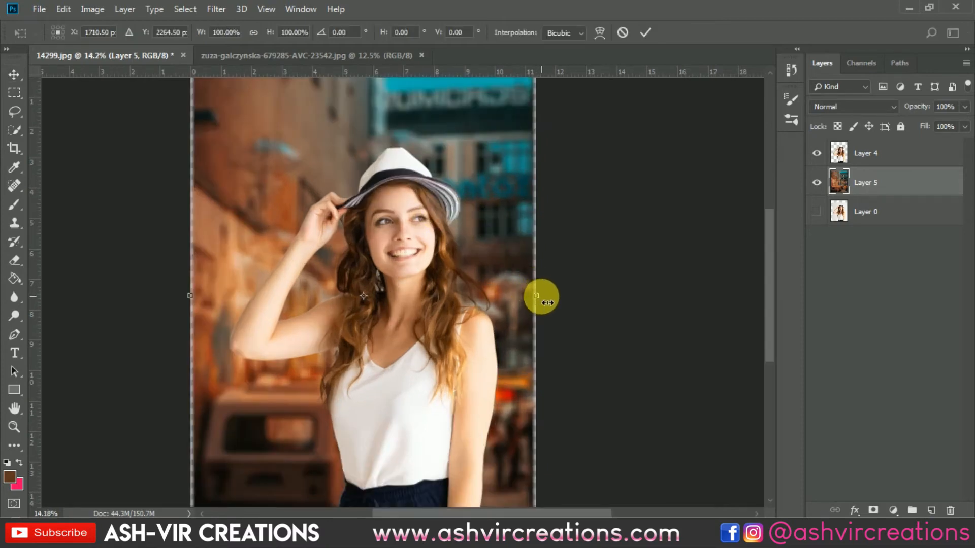
{"action": "left_click_drag", "start_coordinate": [541, 297], "coordinate": [544, 296]}
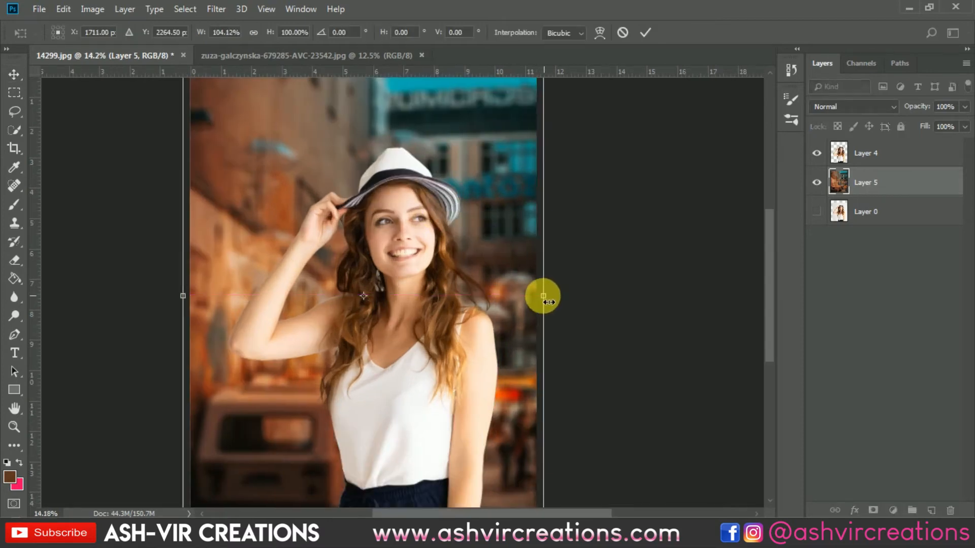
{"action": "scroll", "coordinate": [443, 242], "scroll_direction": "down", "scroll_amount": 2}
{"action": "scroll", "coordinate": [483, 220], "scroll_direction": "down", "scroll_amount": 1}
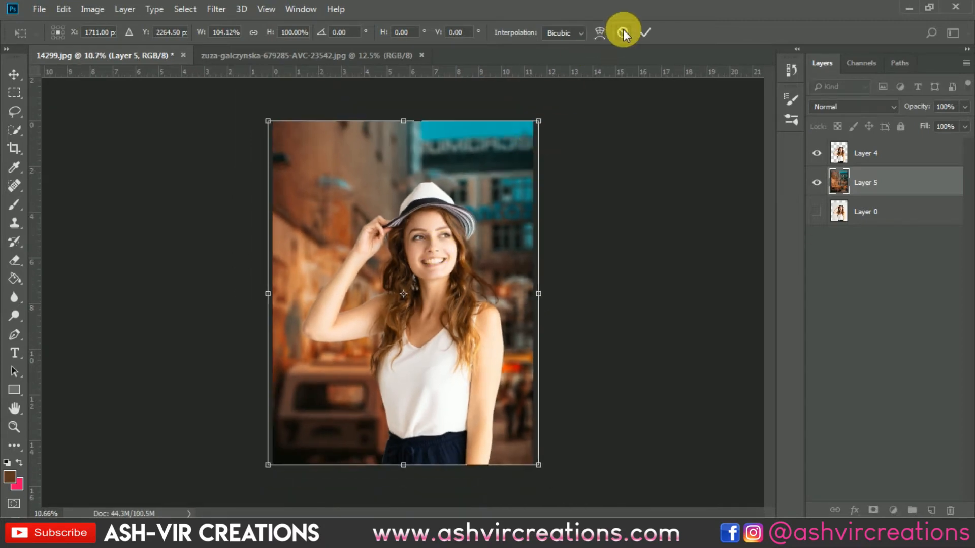
{"action": "left_click", "coordinate": [643, 33]}
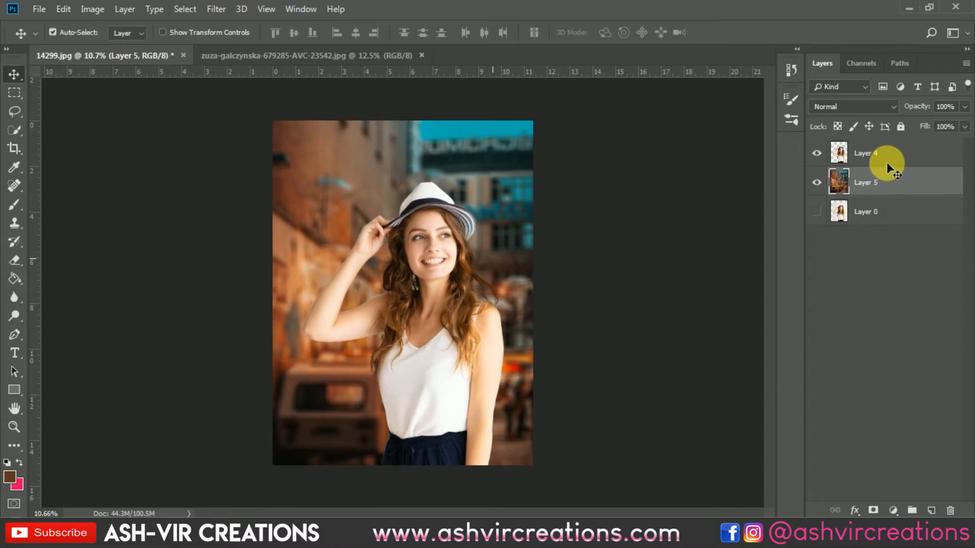
Add a Color Lookup adjustment above the woman on Layer 4 using the AVCINE-mood + gold.CUBE 3D LUT
{"action": "scroll", "coordinate": [887, 156], "scroll_direction": "up", "scroll_amount": 2}
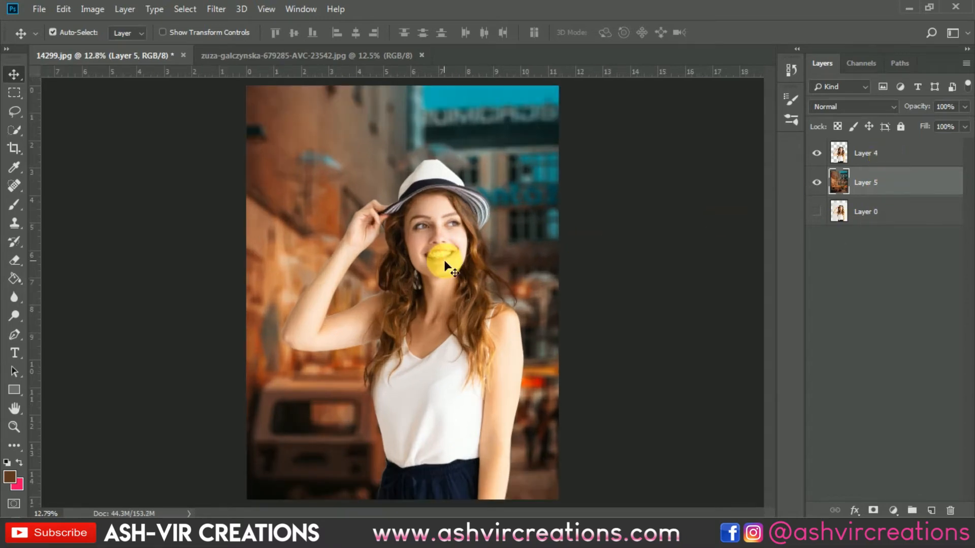
{"action": "scroll", "coordinate": [915, 216], "scroll_direction": "down", "scroll_amount": 1}
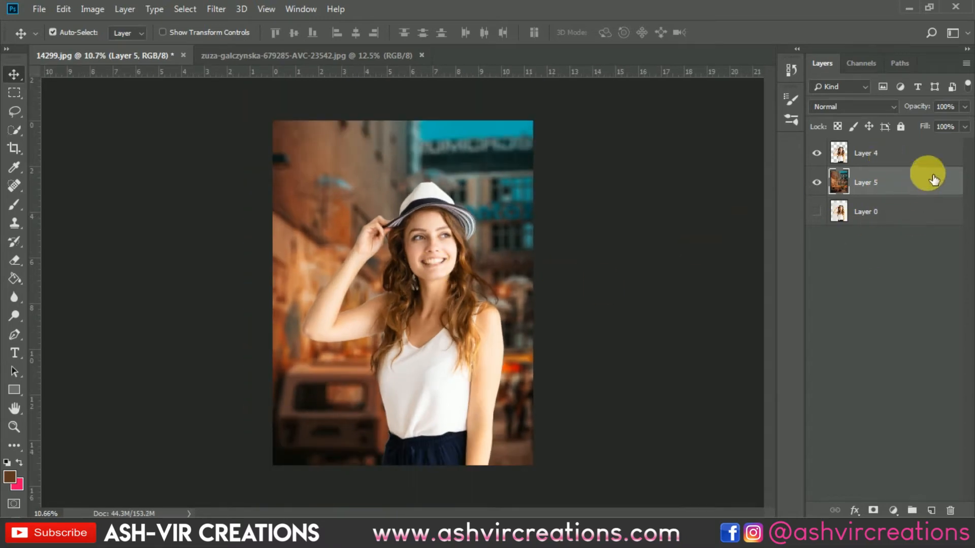
{"action": "left_click", "coordinate": [897, 153]}
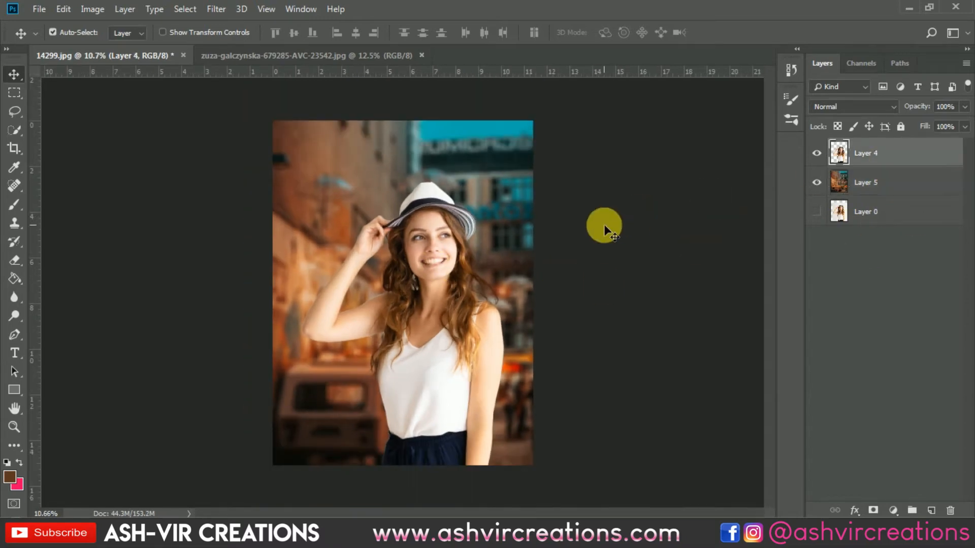
{"action": "left_click", "coordinate": [893, 511]}
{"action": "left_click", "coordinate": [892, 431]}
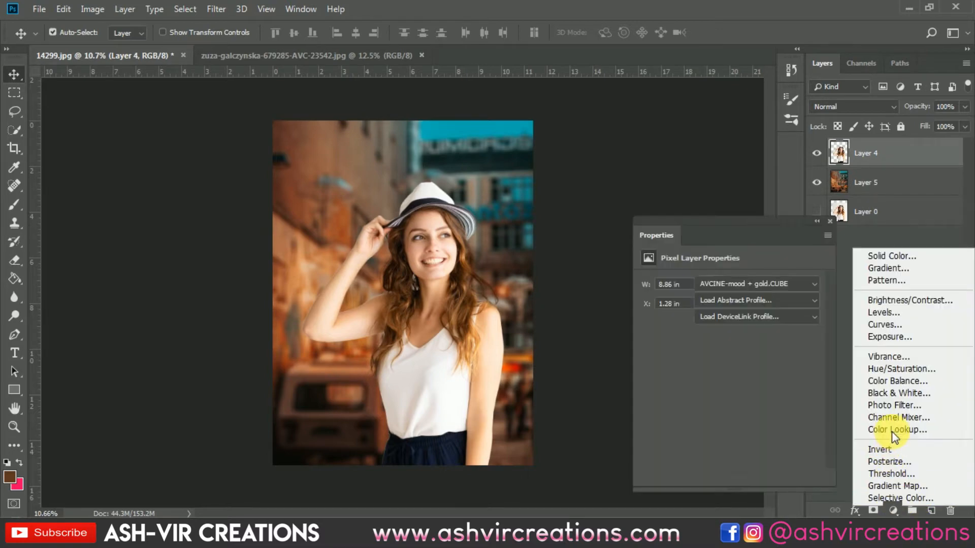
{"action": "left_click", "coordinate": [766, 285]}
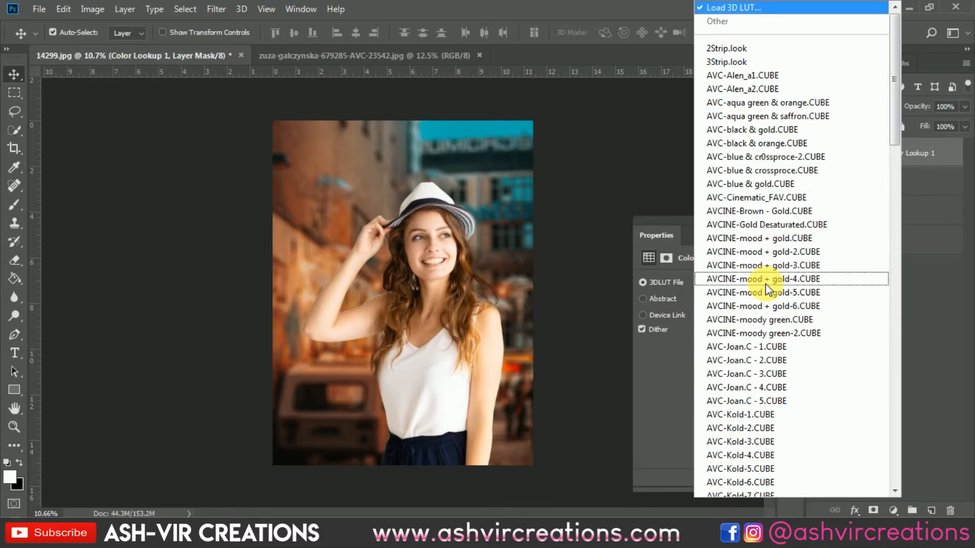
{"action": "left_click", "coordinate": [772, 255]}
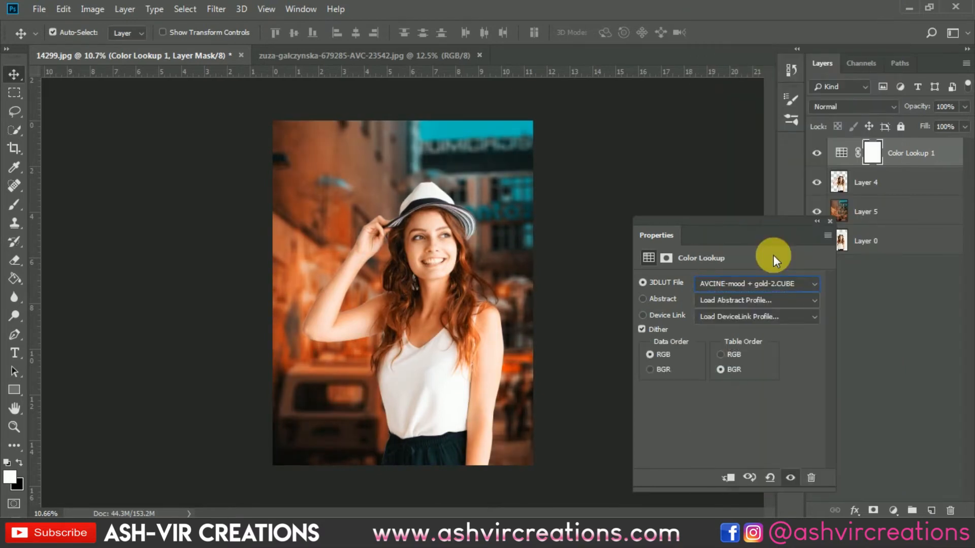
{"action": "key", "text": "Down"}
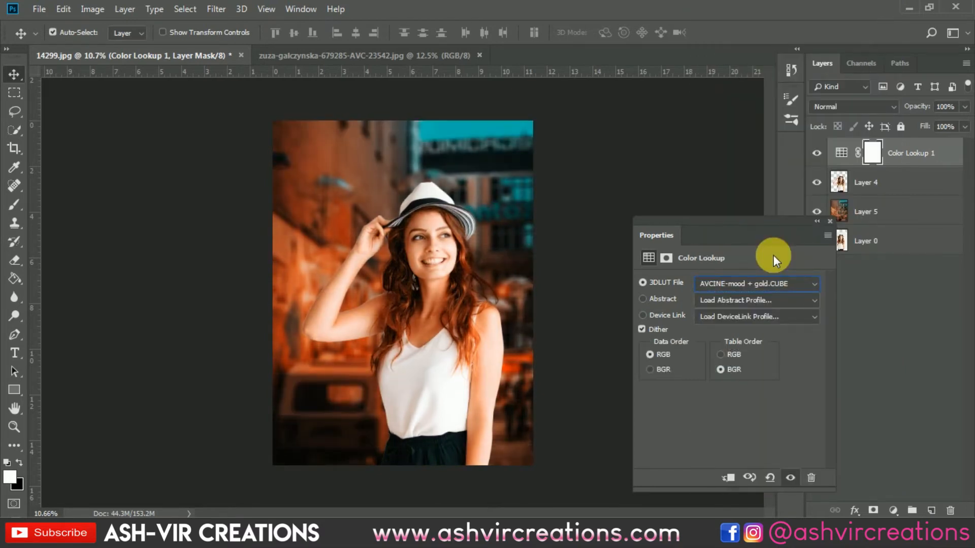
{"action": "left_click", "coordinate": [827, 221]}
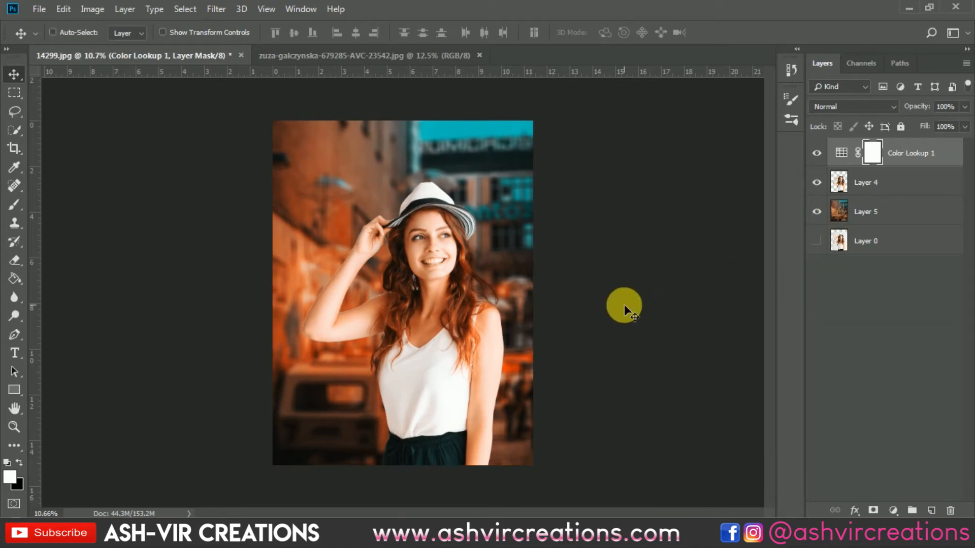
Examine the graded composite at different zoom levels and compare it with and without the Color Lookup adjustment
{"action": "key", "text": "ctrl+plus"}
{"action": "key", "text": "ctrl+minus"}
{"action": "key", "text": "ctrl+plus"}
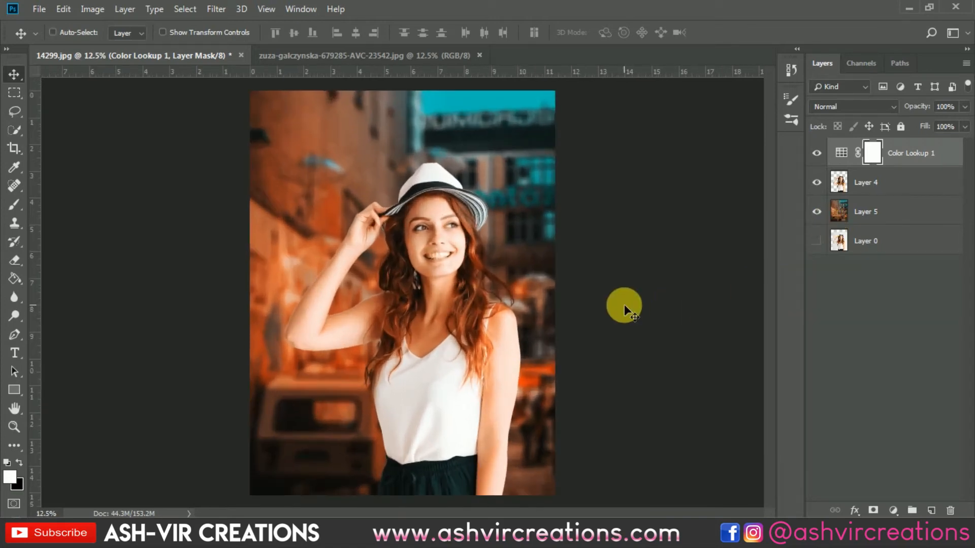
{"action": "key", "text": "ctrl+minus"}
{"action": "key", "text": "ctrl+plus"}
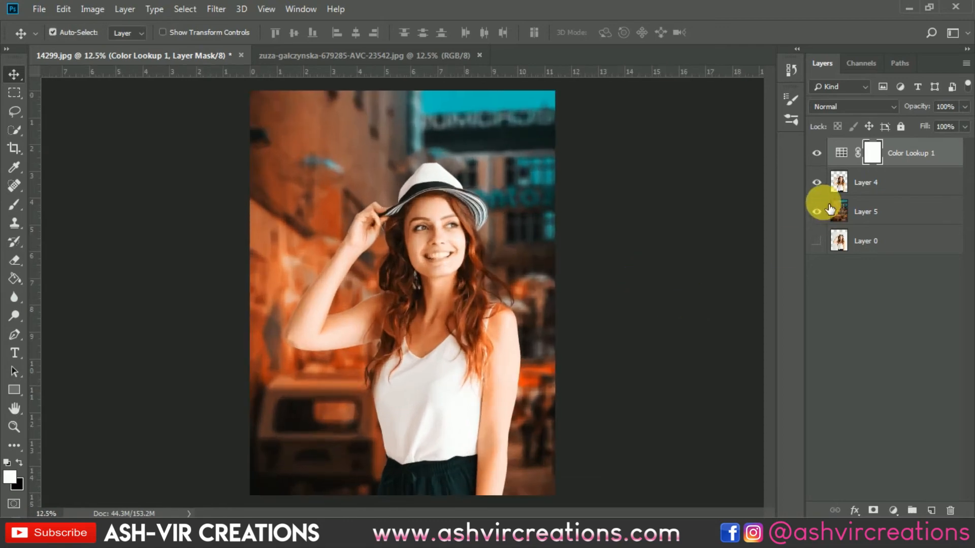
{"action": "left_click", "coordinate": [817, 153]}
{"action": "left_click", "coordinate": [816, 153]}
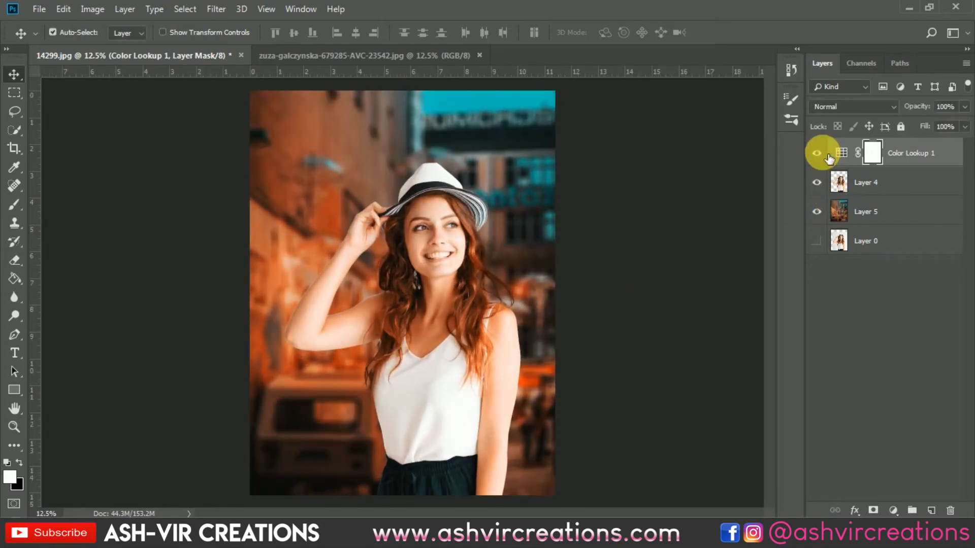
Adjust Levels on Layer 4 with input black at 1, midtones at 0.83 and output white at 233
{"action": "left_click", "coordinate": [868, 189]}
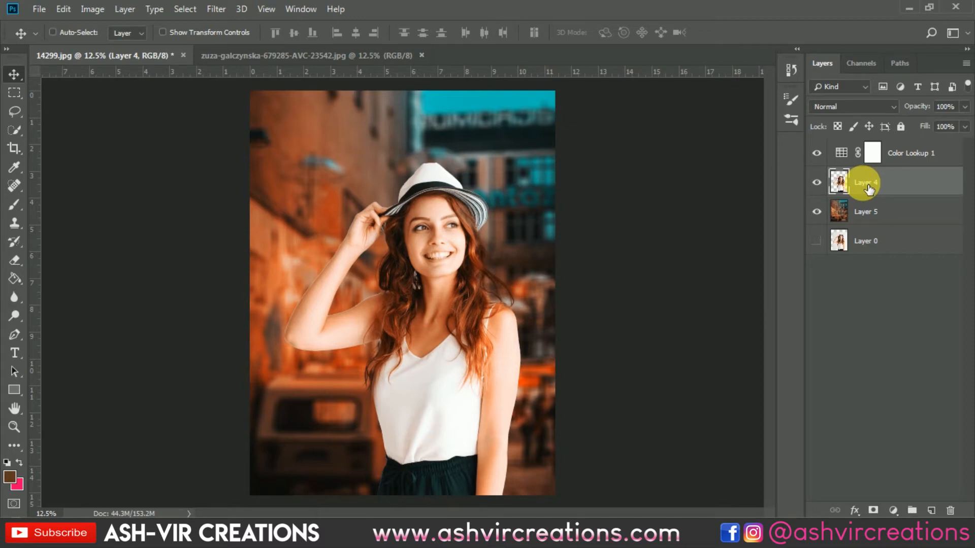
{"action": "key", "text": "ctrl+l"}
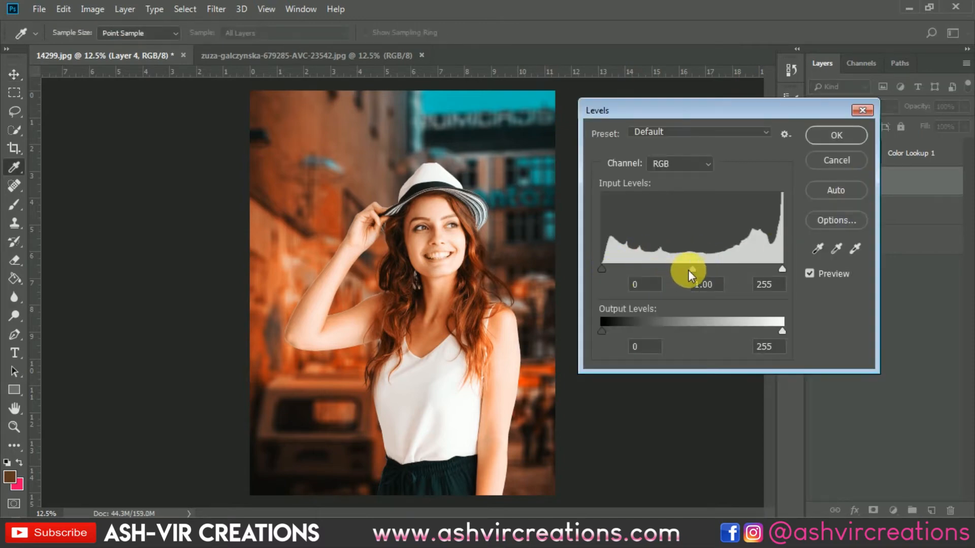
{"action": "mouse_move", "coordinate": [699, 269]}
{"action": "left_mouse_down"}
{"action": "mouse_move", "coordinate": [715, 269]}
{"action": "mouse_move", "coordinate": [703, 270]}
{"action": "left_mouse_up"}
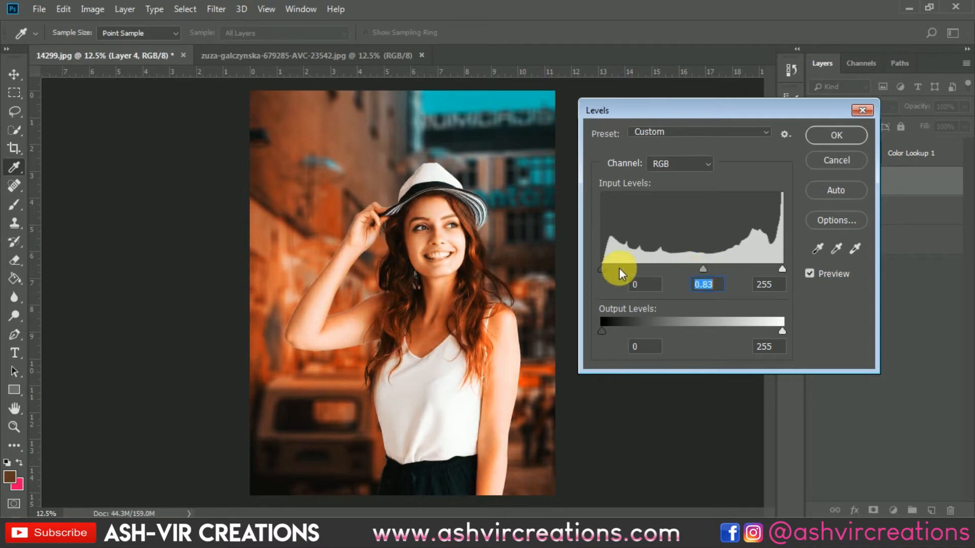
{"action": "mouse_move", "coordinate": [601, 269]}
{"action": "left_mouse_down"}
{"action": "mouse_move", "coordinate": [619, 266]}
{"action": "mouse_move", "coordinate": [602, 267]}
{"action": "left_mouse_up"}
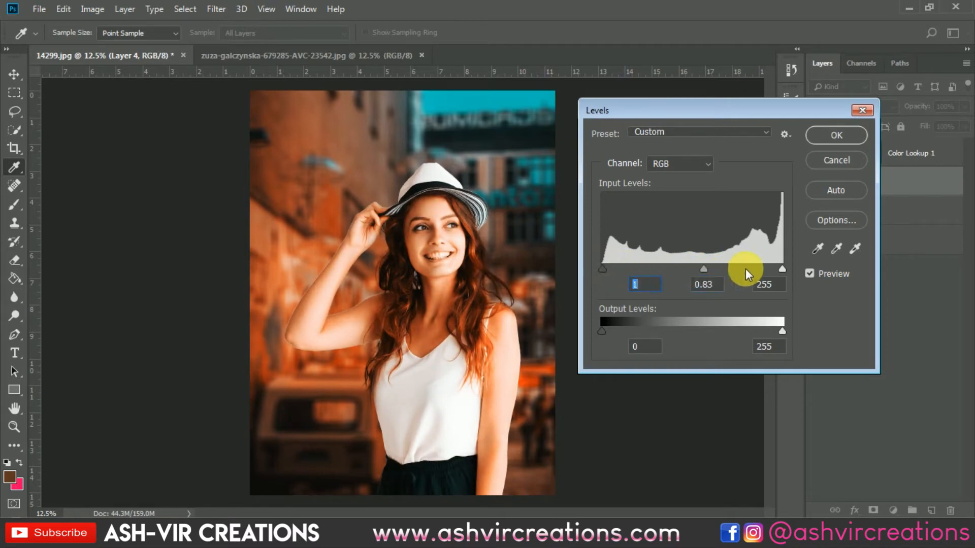
{"action": "mouse_move", "coordinate": [602, 331]}
{"action": "left_mouse_down"}
{"action": "mouse_move", "coordinate": [611, 329]}
{"action": "mouse_move", "coordinate": [593, 327]}
{"action": "left_mouse_up"}
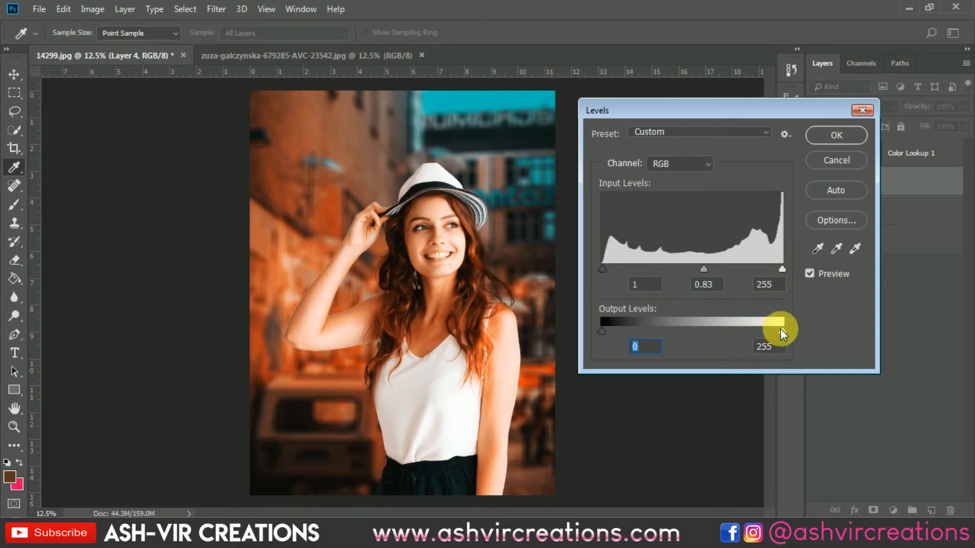
{"action": "mouse_move", "coordinate": [780, 329]}
{"action": "left_mouse_down"}
{"action": "mouse_move", "coordinate": [756, 329]}
{"action": "mouse_move", "coordinate": [775, 329]}
{"action": "mouse_move", "coordinate": [767, 330]}
{"action": "left_mouse_up"}
Compare the woman before and after the Levels adjustment using its preview, and apply the adjustment
{"action": "left_click", "coordinate": [811, 273]}
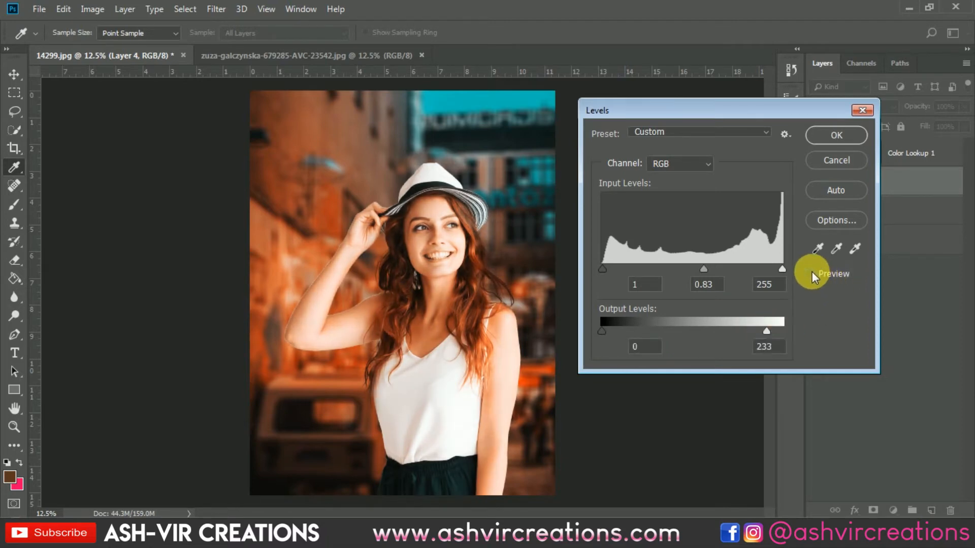
{"action": "left_click", "coordinate": [811, 273]}
{"action": "left_click", "coordinate": [811, 270]}
{"action": "left_click", "coordinate": [812, 271]}
{"action": "left_click", "coordinate": [812, 270]}
{"action": "left_click", "coordinate": [811, 270]}
{"action": "left_click", "coordinate": [811, 270]}
{"action": "left_click", "coordinate": [812, 270]}
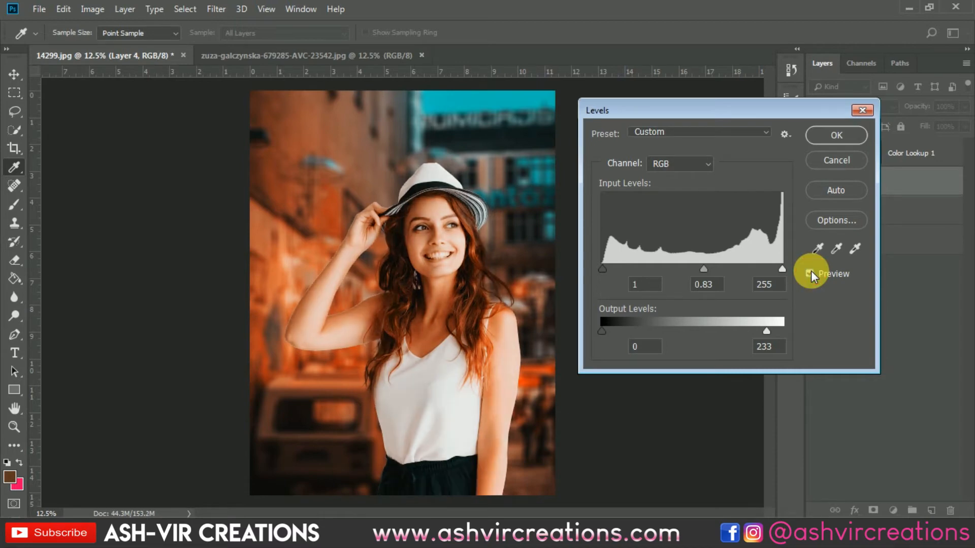
{"action": "left_click", "coordinate": [811, 270]}
{"action": "left_click", "coordinate": [811, 270]}
{"action": "left_click", "coordinate": [843, 135]}
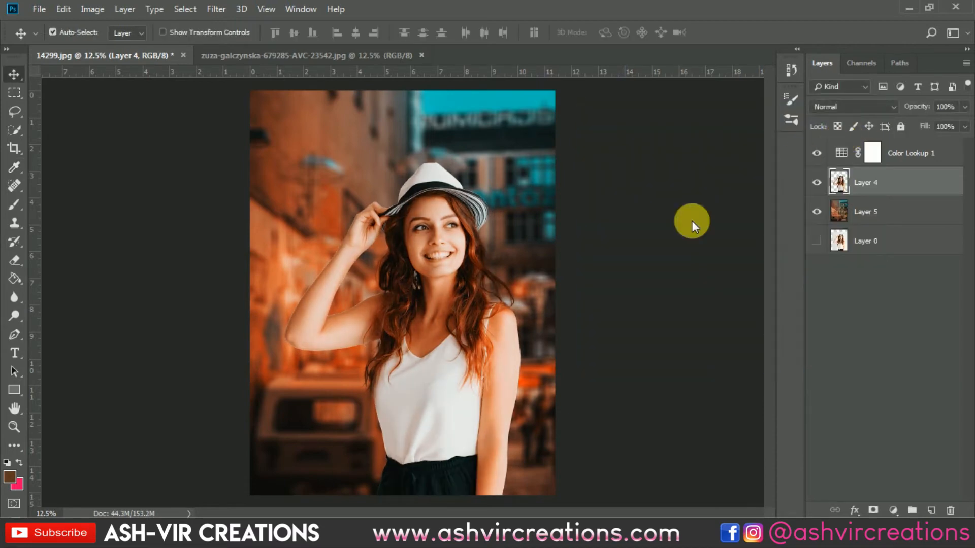
Hide the Color Lookup adjustment and add a new empty layer clipped to Layer 4
{"action": "scroll", "coordinate": [345, 261], "scroll_direction": "up", "scroll_amount": 2}
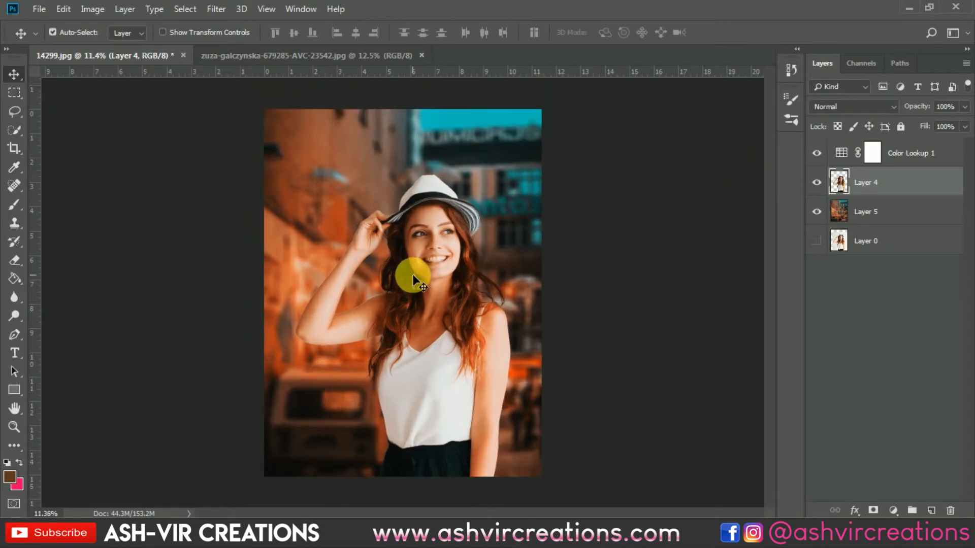
{"action": "scroll", "coordinate": [345, 262], "scroll_direction": "up", "scroll_amount": 2}
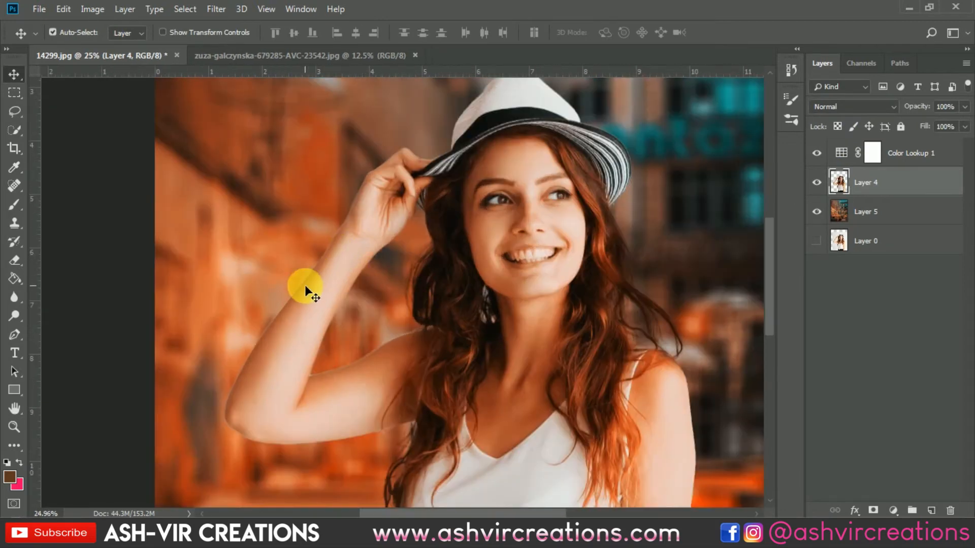
{"action": "left_click", "coordinate": [816, 153]}
{"action": "left_click", "coordinate": [937, 510]}
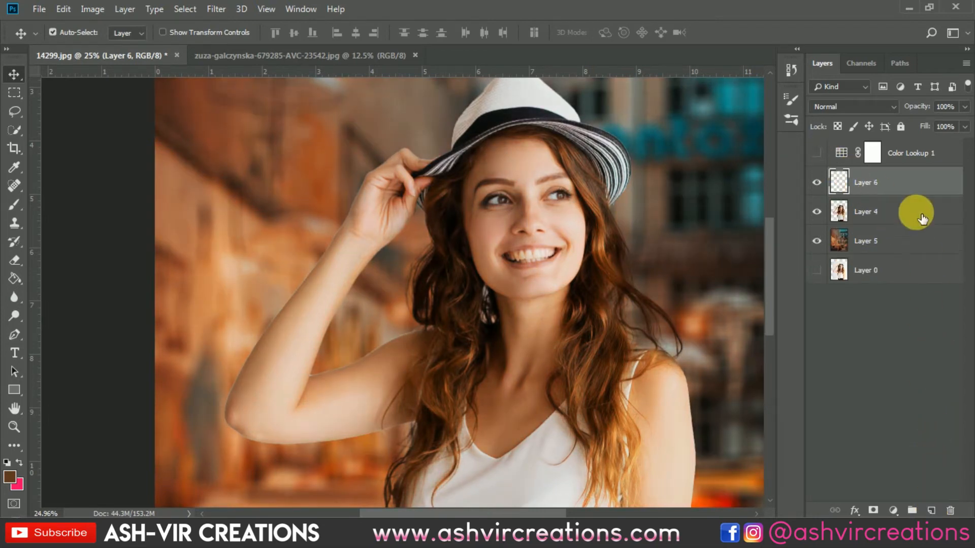
{"action": "right_click", "coordinate": [915, 181]}
{"action": "left_click", "coordinate": [768, 248]}
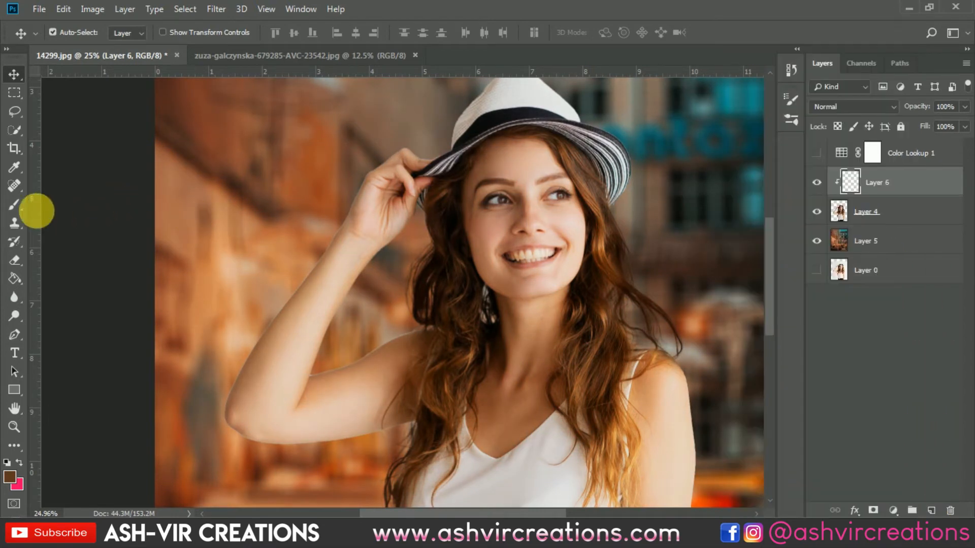
Paint over the light fringe along the raised forearm's outer edge and elbow with a small brush in a sampled skin tone
{"action": "left_click", "coordinate": [15, 205]}
{"action": "scroll", "coordinate": [314, 263], "scroll_direction": "up", "scroll_amount": 2}
{"action": "scroll", "coordinate": [335, 277], "scroll_direction": "up", "scroll_amount": 1}
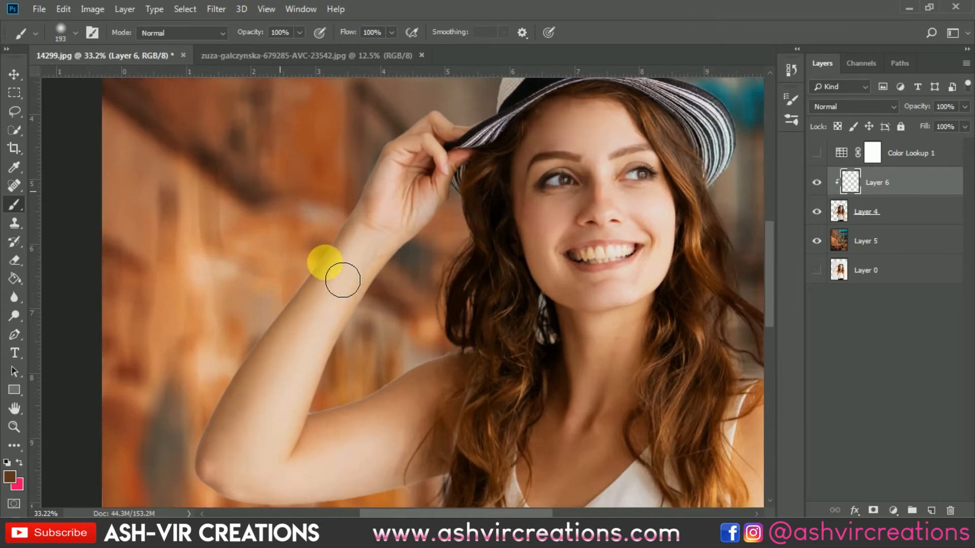
{"action": "left_click", "coordinate": [336, 310], "text": "alt"}
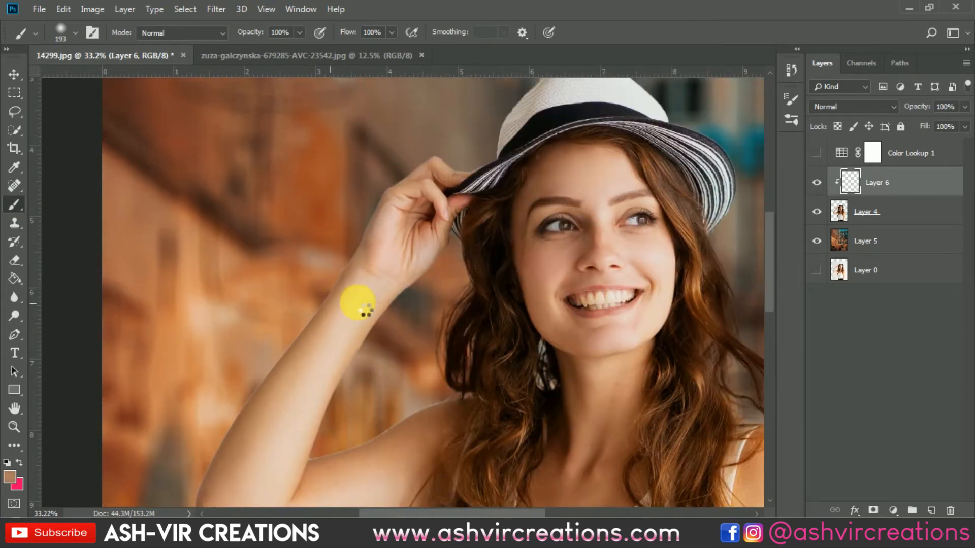
{"action": "left_click_drag", "start_coordinate": [380, 321], "coordinate": [419, 213]}
{"action": "key", "text": "bracketleft"}
{"action": "key", "text": "bracketleft"}
{"action": "key", "text": "bracketleft"}
{"action": "key", "text": "bracketleft"}
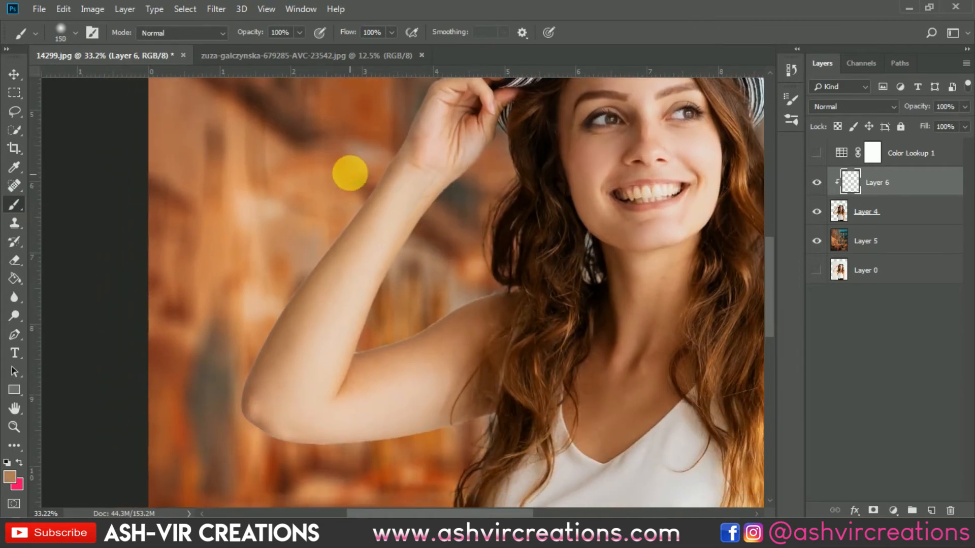
{"action": "mouse_move", "coordinate": [380, 175]}
{"action": "left_mouse_down"}
{"action": "mouse_move", "coordinate": [269, 345]}
{"action": "mouse_move", "coordinate": [246, 401]}
{"action": "mouse_move", "coordinate": [244, 391]}
{"action": "mouse_move", "coordinate": [278, 350]}
{"action": "mouse_move", "coordinate": [267, 407]}
{"action": "mouse_move", "coordinate": [245, 412]}
{"action": "mouse_move", "coordinate": [261, 447]}
{"action": "mouse_move", "coordinate": [245, 403]}
{"action": "mouse_move", "coordinate": [245, 444]}
{"action": "mouse_move", "coordinate": [261, 467]}
{"action": "mouse_move", "coordinate": [255, 461]}
{"action": "mouse_move", "coordinate": [279, 455]}
{"action": "left_mouse_up"}
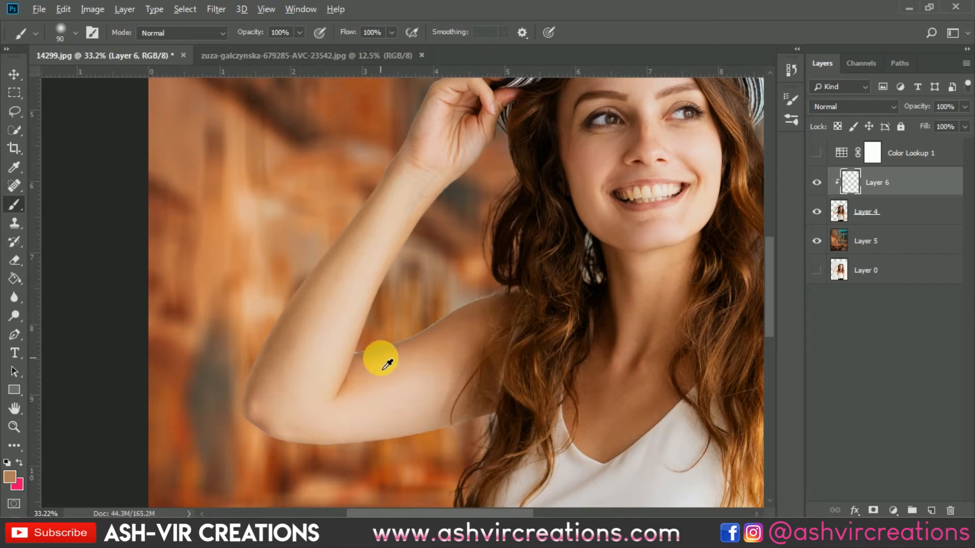
Sample darker skin tones from the raised upper arm and paint over the light fringe along its upper edge with the 90 px brush
{"action": "mouse_move", "coordinate": [385, 366]}
{"action": "left_mouse_down"}
{"action": "mouse_move", "coordinate": [500, 300]}
{"action": "mouse_move", "coordinate": [496, 289]}
{"action": "mouse_move", "coordinate": [470, 306]}
{"action": "mouse_move", "coordinate": [464, 325]}
{"action": "mouse_move", "coordinate": [449, 315]}
{"action": "mouse_move", "coordinate": [513, 298]}
{"action": "mouse_move", "coordinate": [475, 300]}
{"action": "mouse_move", "coordinate": [398, 327]}
{"action": "left_mouse_up"}
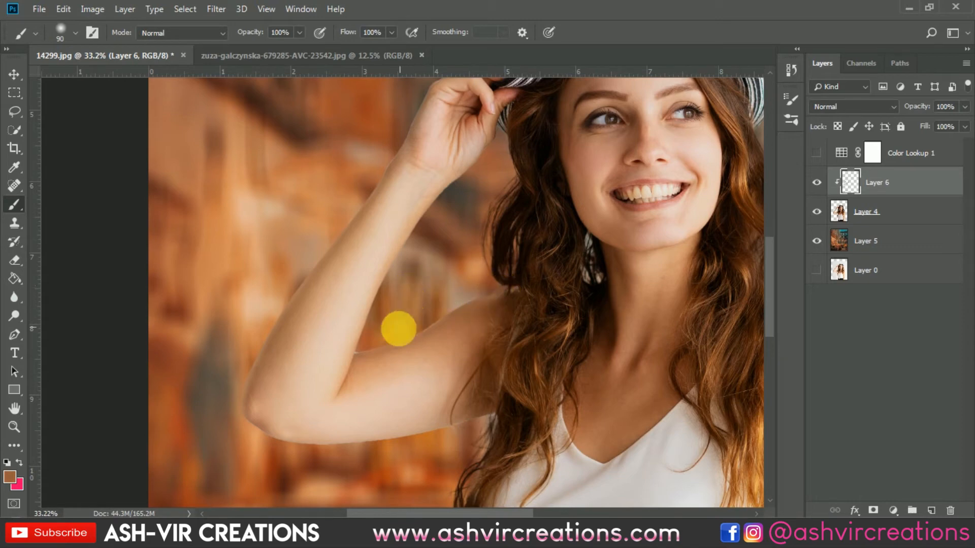
{"action": "left_click", "coordinate": [368, 362], "text": "alt"}
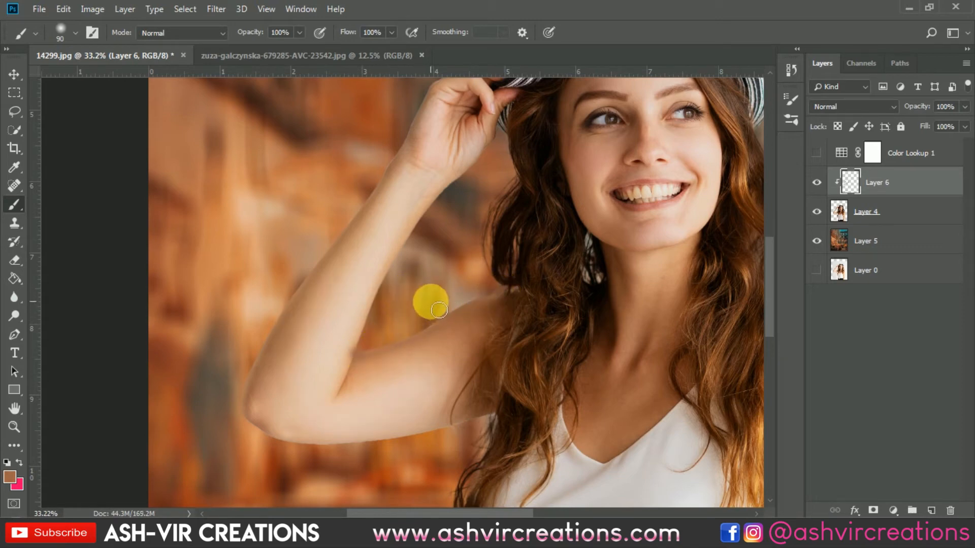
{"action": "key", "text": "z"}
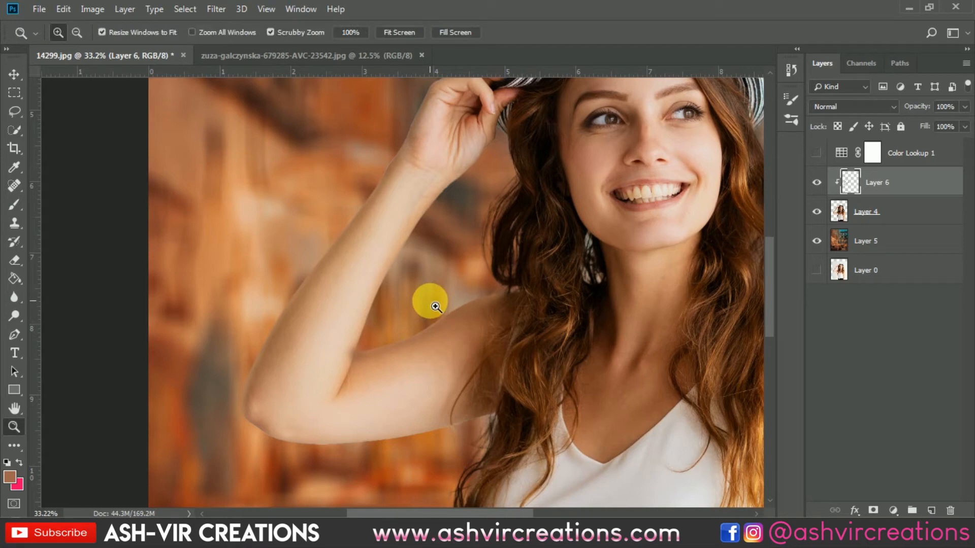
{"action": "key", "text": "b"}
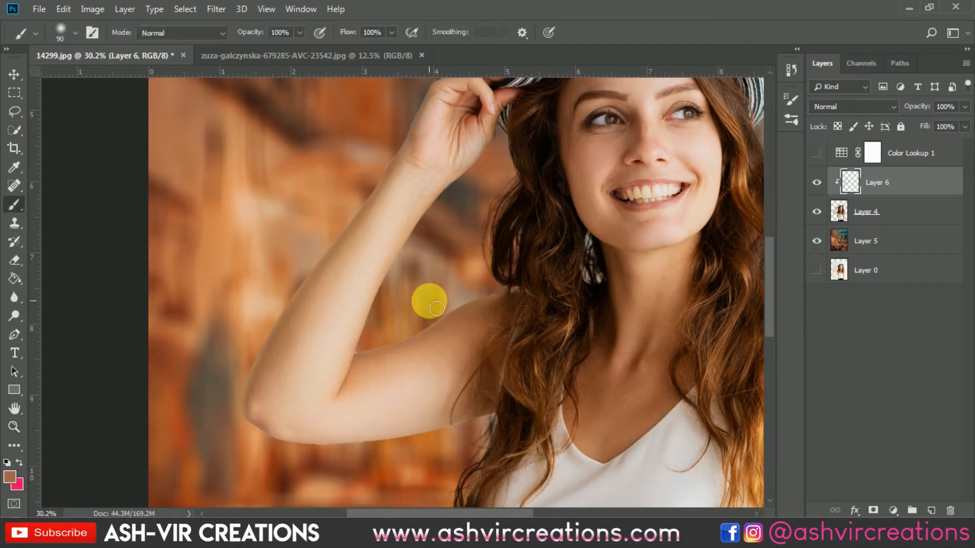
Sample a skin tone from the hand holding the hat and paint over the light fringe along its fingers and outer edge
{"action": "scroll", "coordinate": [428, 301], "scroll_direction": "down", "scroll_amount": 2}
{"action": "scroll", "coordinate": [410, 180], "scroll_direction": "up", "scroll_amount": 5}
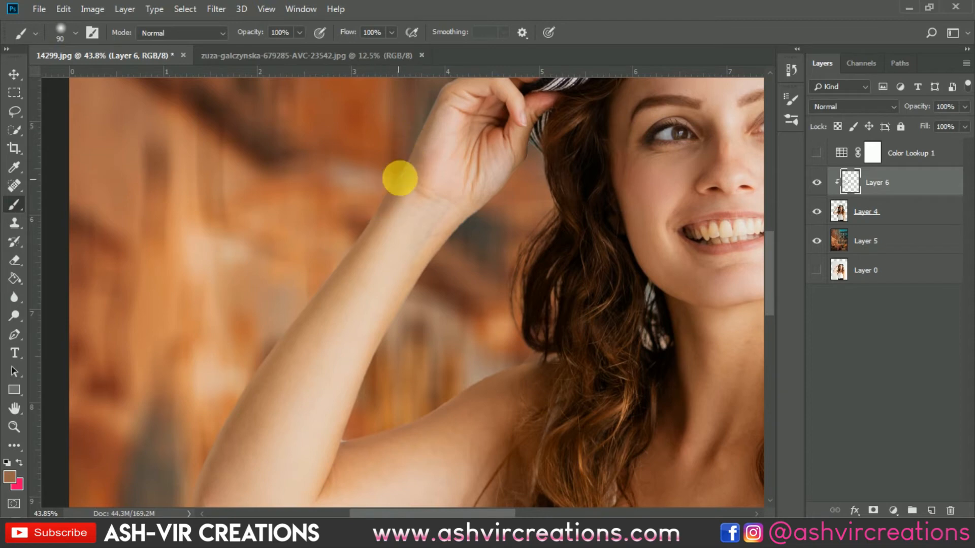
{"action": "left_click_drag", "start_coordinate": [400, 178], "coordinate": [409, 294]}
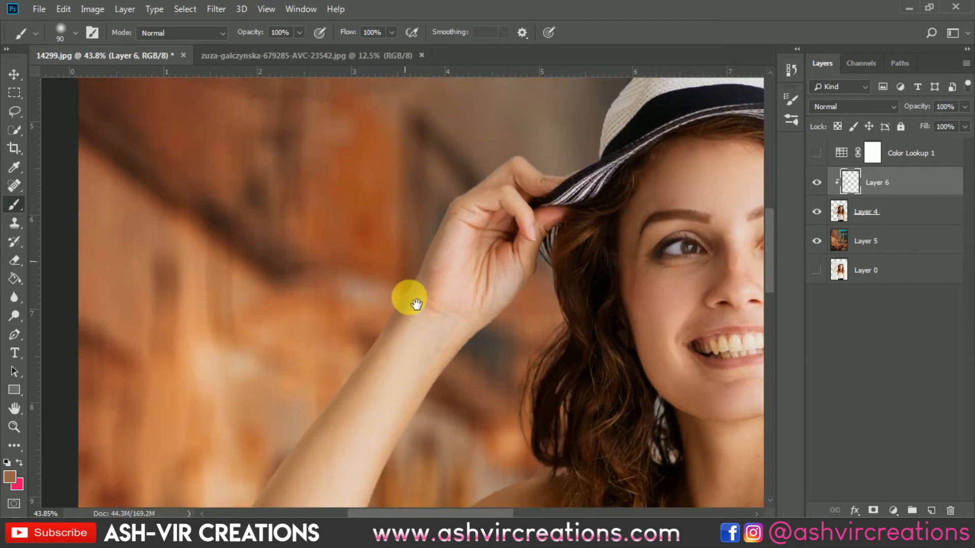
{"action": "left_click", "coordinate": [473, 195], "text": "alt"}
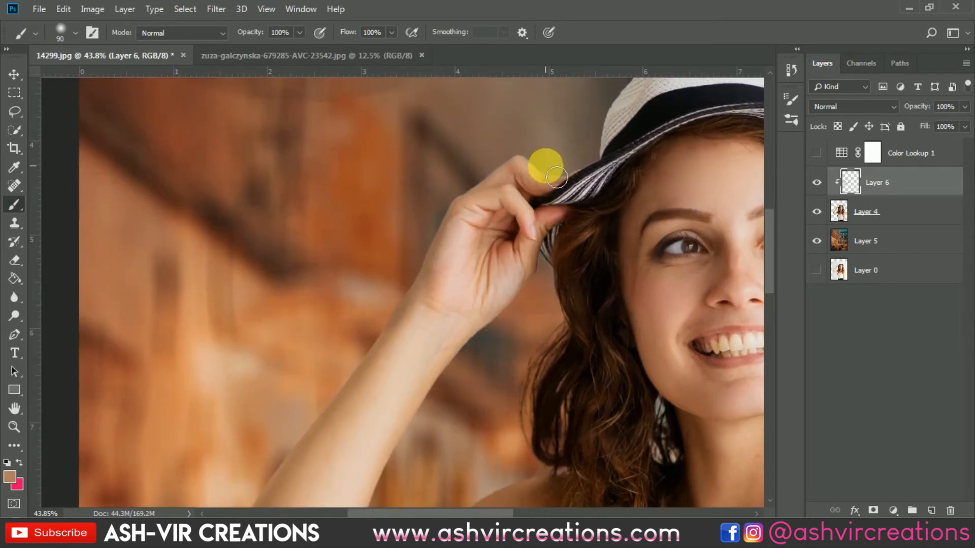
{"action": "scroll", "coordinate": [576, 159], "scroll_direction": "down", "scroll_amount": 2}
{"action": "scroll", "coordinate": [592, 146], "scroll_direction": "up", "scroll_amount": 3}
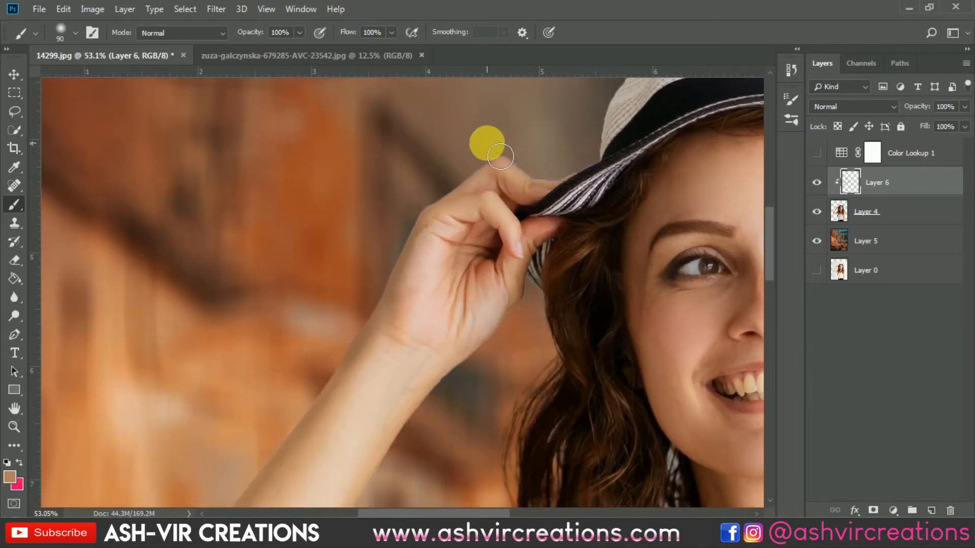
{"action": "mouse_move", "coordinate": [500, 157]}
{"action": "left_mouse_down"}
{"action": "mouse_move", "coordinate": [460, 181]}
{"action": "mouse_move", "coordinate": [416, 241]}
{"action": "left_mouse_up"}
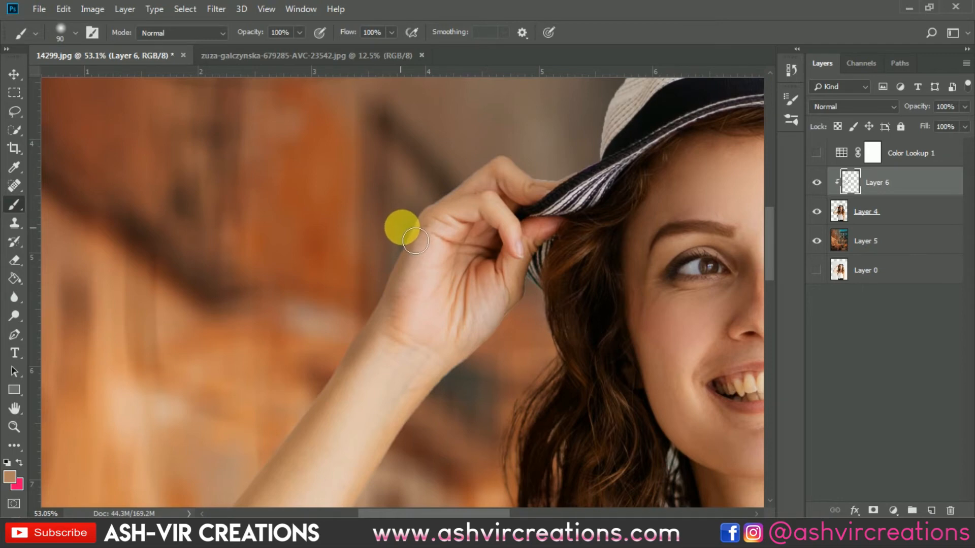
Examine the retouched hand and raised arm edges against the whole composite, keeping Layer 6 active
{"action": "scroll", "coordinate": [415, 241], "scroll_direction": "down", "scroll_amount": 2}
{"action": "left_click_drag", "start_coordinate": [617, 255], "coordinate": [340, 193]}
{"action": "left_click_drag", "start_coordinate": [510, 265], "coordinate": [426, 100]}
{"action": "scroll", "coordinate": [535, 391], "scroll_direction": "down", "scroll_amount": 3}
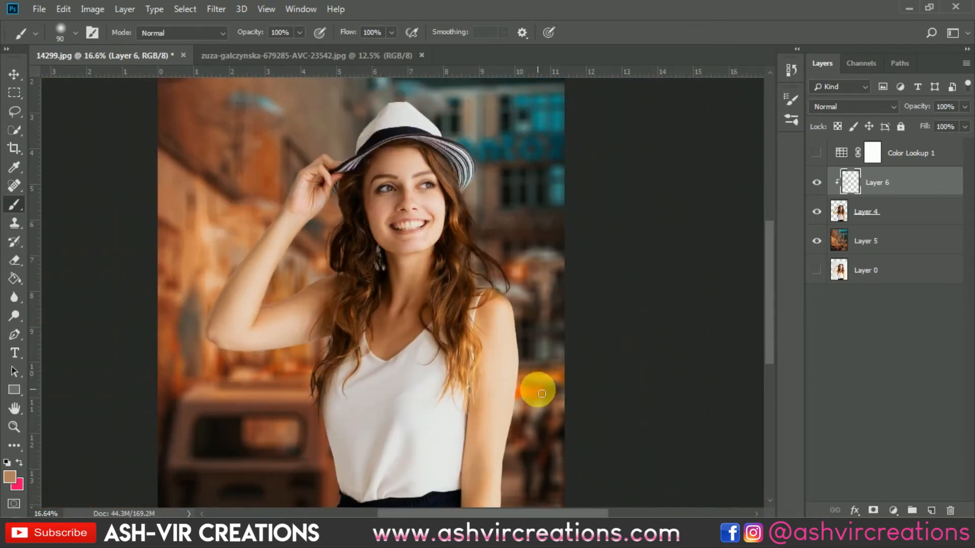
{"action": "scroll", "coordinate": [542, 393], "scroll_direction": "down", "scroll_amount": 1}
{"action": "key", "text": "v"}
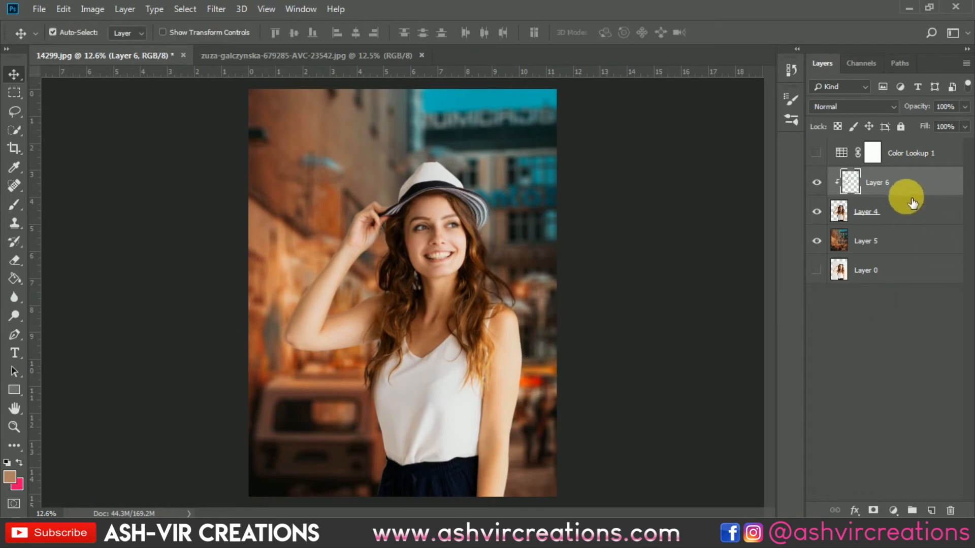
{"action": "left_click", "coordinate": [899, 209]}
{"action": "left_click", "coordinate": [877, 183]}
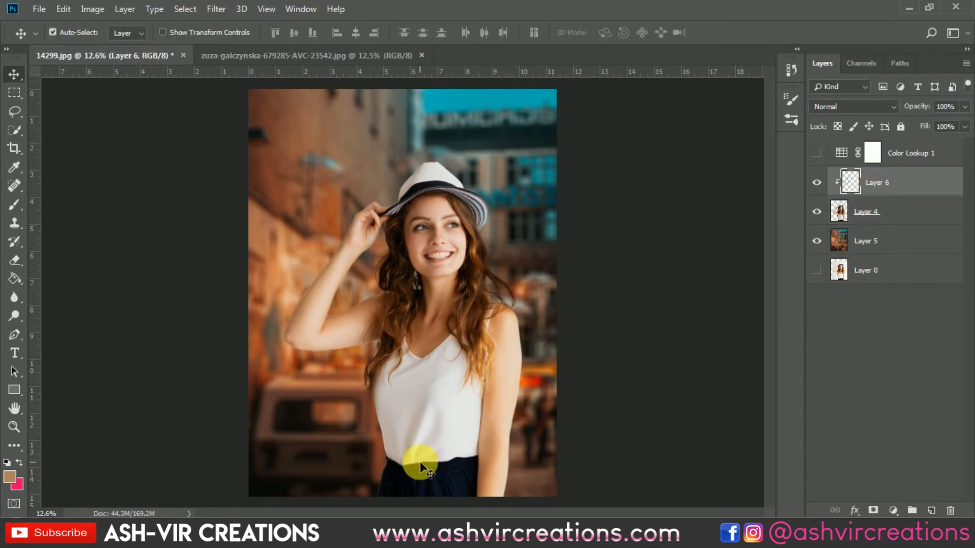
Sample the near-black of the trousers and paint over the light fringe along their outer edge at the hip
{"action": "key", "text": "b"}
{"action": "scroll", "coordinate": [394, 473], "scroll_direction": "up", "scroll_amount": 2}
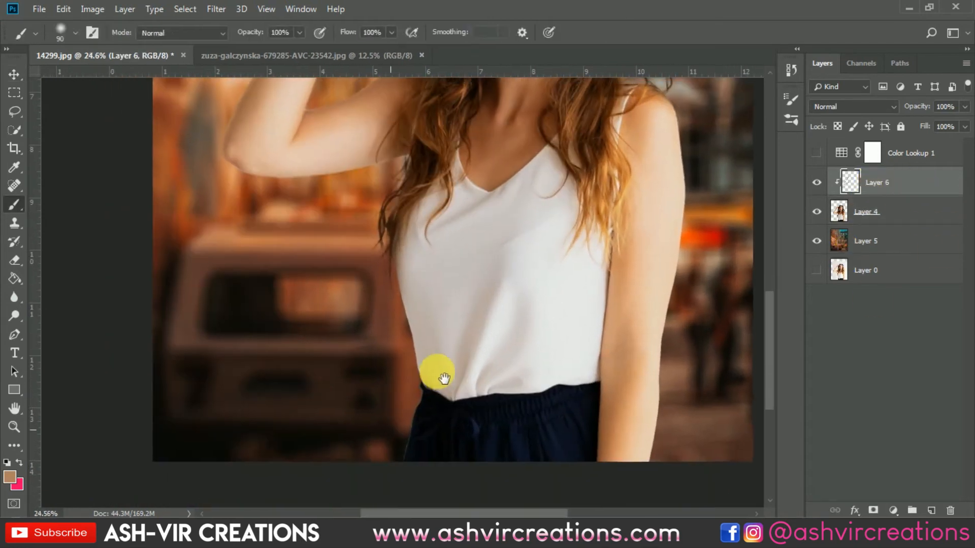
{"action": "scroll", "coordinate": [445, 379], "scroll_direction": "up", "scroll_amount": 2}
{"action": "left_click", "coordinate": [429, 387], "text": "alt"}
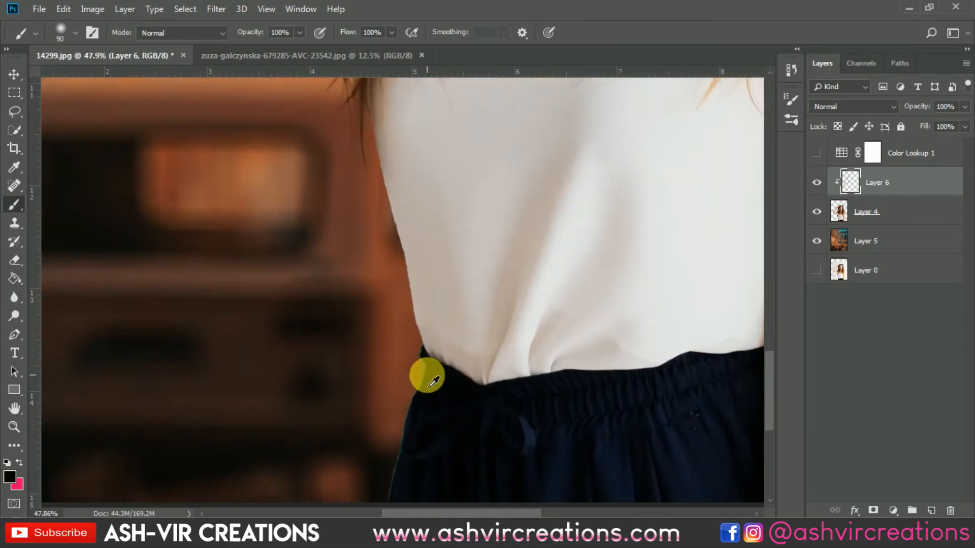
{"action": "mouse_move", "coordinate": [430, 386]}
{"action": "left_mouse_down"}
{"action": "mouse_move", "coordinate": [401, 451]}
{"action": "mouse_move", "coordinate": [393, 510]}
{"action": "mouse_move", "coordinate": [411, 444]}
{"action": "left_mouse_up"}
{"action": "scroll", "coordinate": [401, 476], "scroll_direction": "down", "scroll_amount": 2}
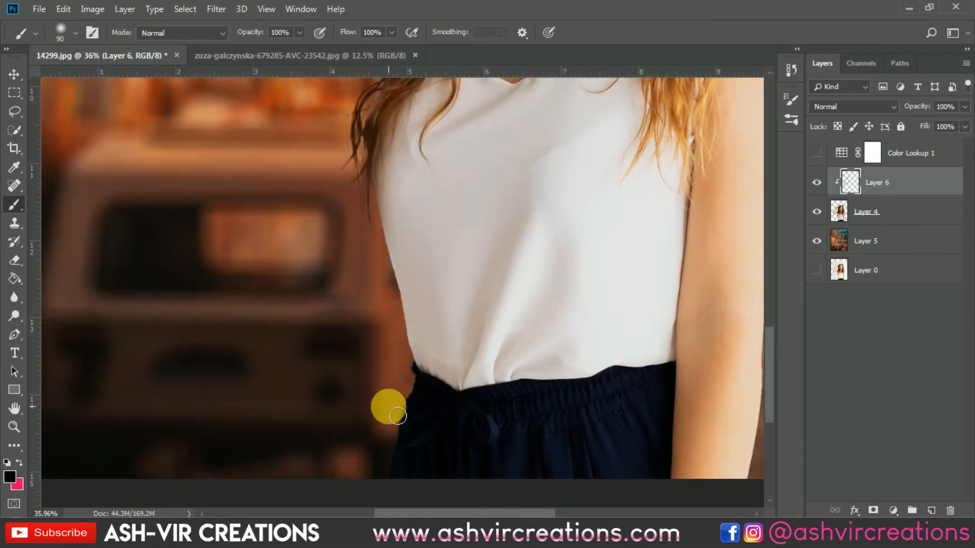
{"action": "scroll", "coordinate": [394, 418], "scroll_direction": "down", "scroll_amount": 2}
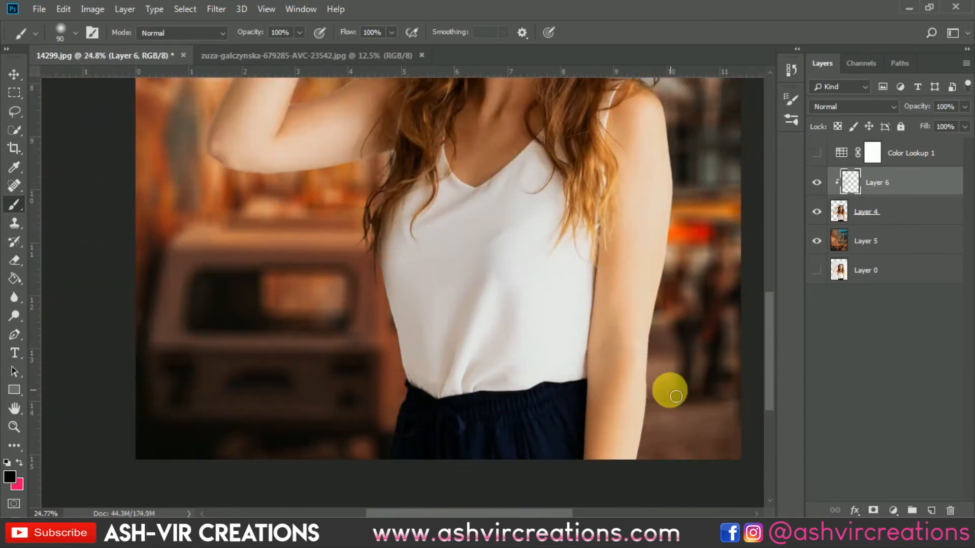
Sample a brown tone beside the raised hand and paint over the light fringe along the palm edge nearest the hair
{"action": "scroll", "coordinate": [662, 380], "scroll_direction": "down", "scroll_amount": 4}
{"action": "scroll", "coordinate": [520, 193], "scroll_direction": "up", "scroll_amount": 2}
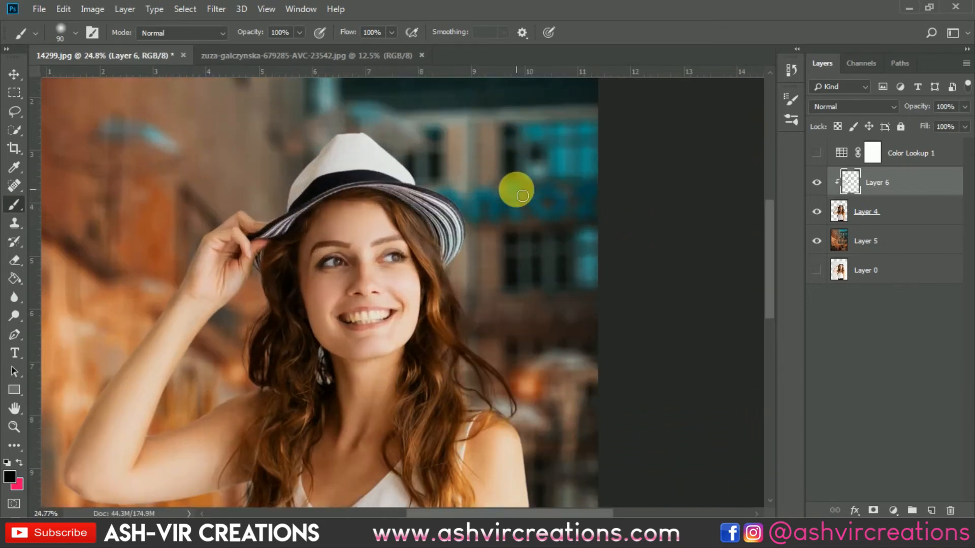
{"action": "scroll", "coordinate": [278, 276], "scroll_direction": "up", "scroll_amount": 4}
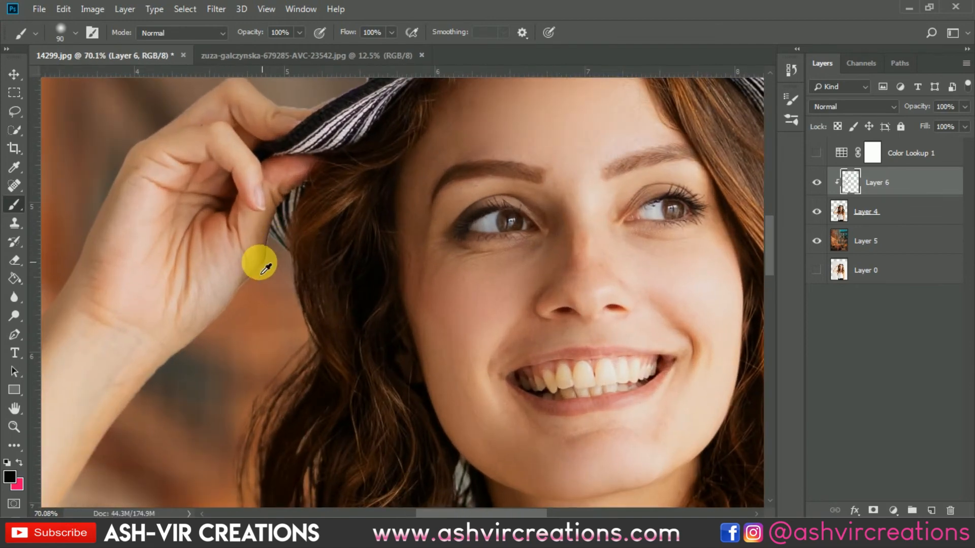
{"action": "left_click", "coordinate": [276, 282], "text": "alt"}
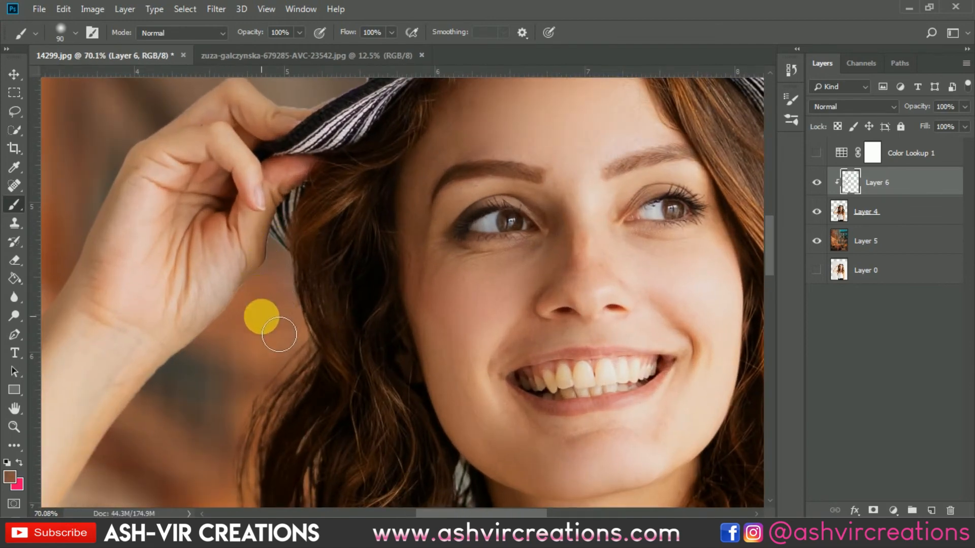
{"action": "scroll", "coordinate": [269, 319], "scroll_direction": "down", "scroll_amount": 4}
{"action": "scroll", "coordinate": [268, 323], "scroll_direction": "down", "scroll_amount": 3}
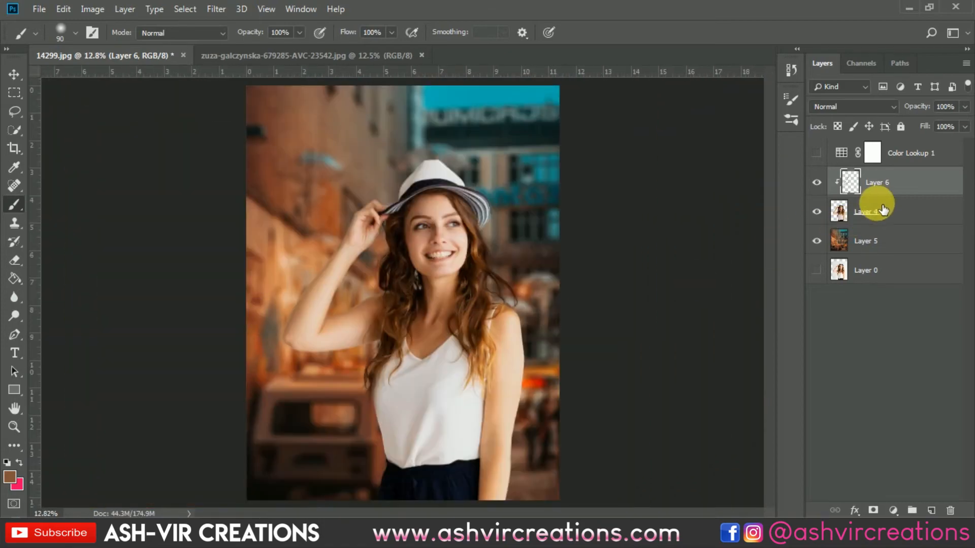
Merge the painted Layer 6 with Layer 4 into a single layer
{"action": "left_click", "coordinate": [881, 208], "text": "shift"}
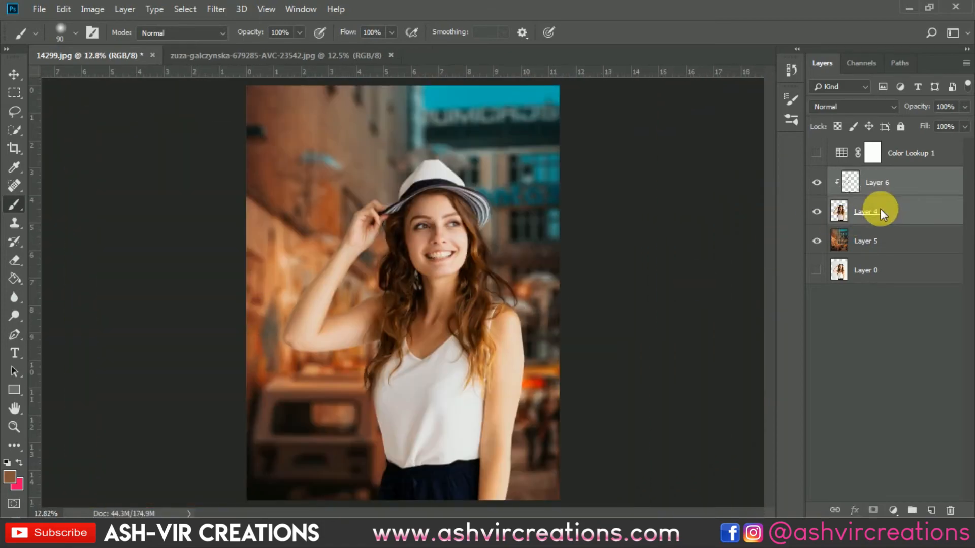
{"action": "right_click", "coordinate": [880, 208]}
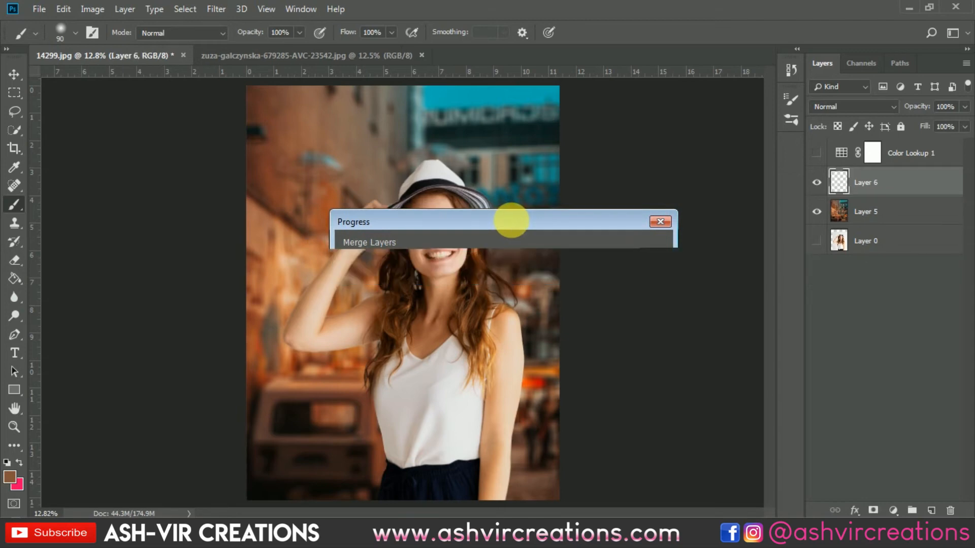
{"action": "scroll", "coordinate": [513, 222], "scroll_direction": "down", "scroll_amount": 2}
{"action": "key", "text": "v"}
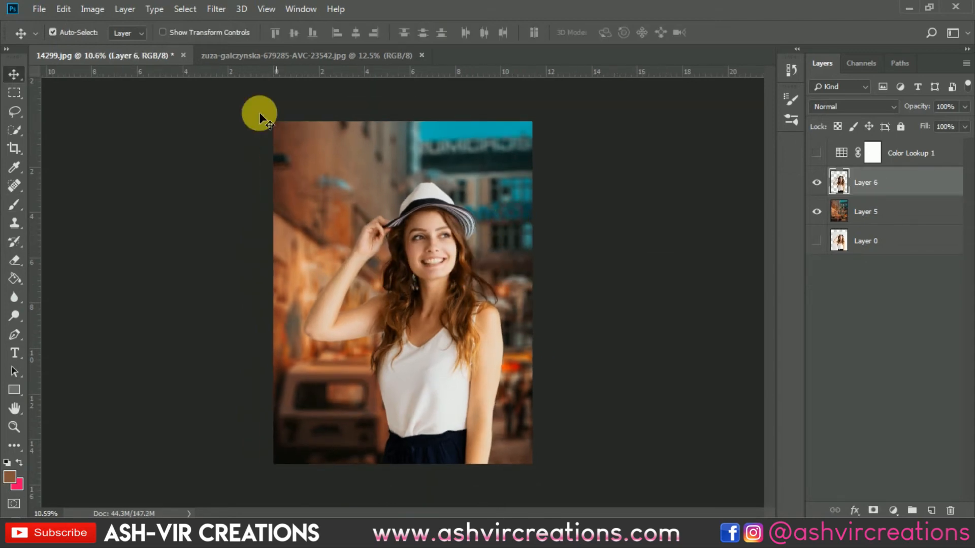
Start a Shadows/Highlights adjustment on the merged woman layer, with Highlights Tone 38% and Radius 28 px
{"action": "left_click", "coordinate": [93, 9]}
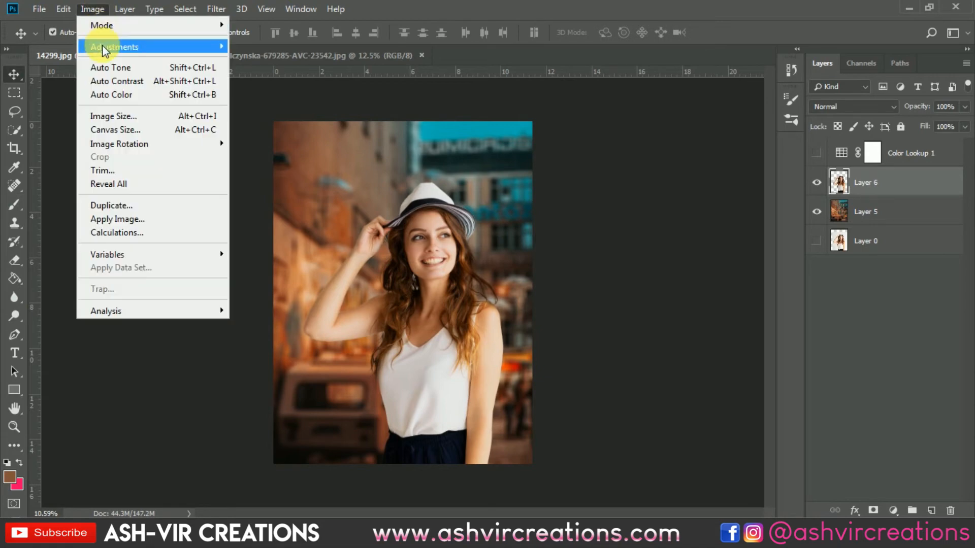
{"action": "mouse_move", "coordinate": [102, 45]}
{"action": "left_click", "coordinate": [298, 286]}
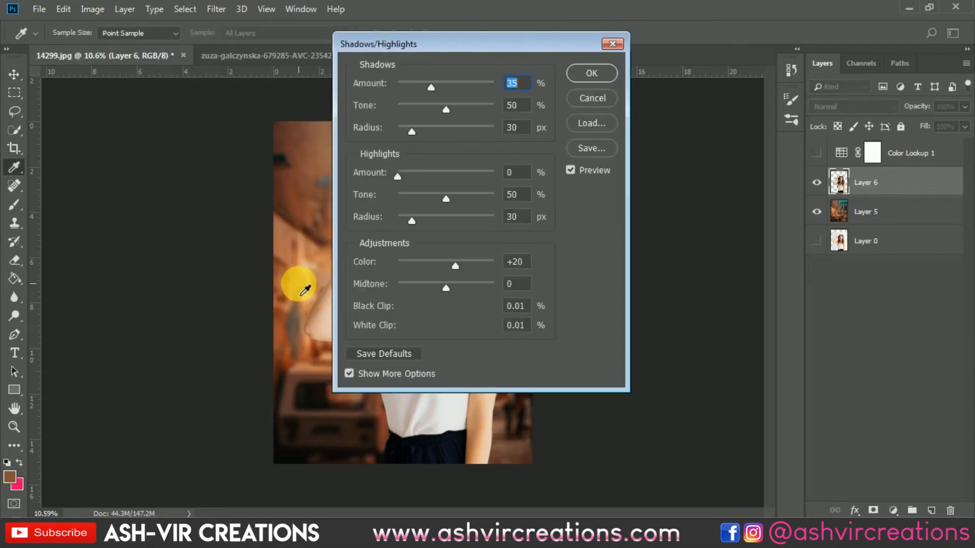
{"action": "left_click_drag", "start_coordinate": [464, 38], "coordinate": [781, 86]}
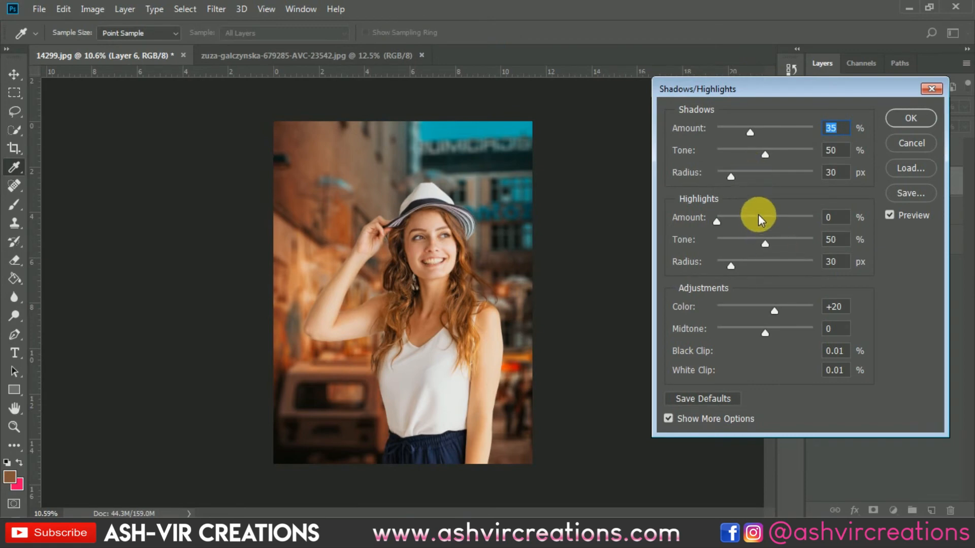
{"action": "left_click_drag", "start_coordinate": [748, 240], "coordinate": [730, 267]}
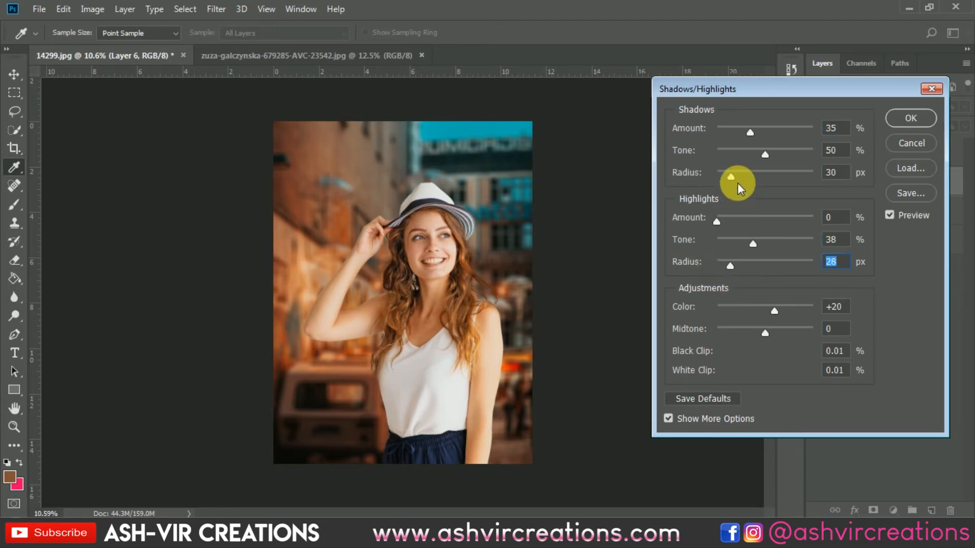
Set Shadows to Amount 33%, Tone 30% and Radius 48 px, with Color +24 and Midtone +5
{"action": "left_click_drag", "start_coordinate": [739, 132], "coordinate": [739, 171]}
{"action": "left_click", "coordinate": [738, 149]}
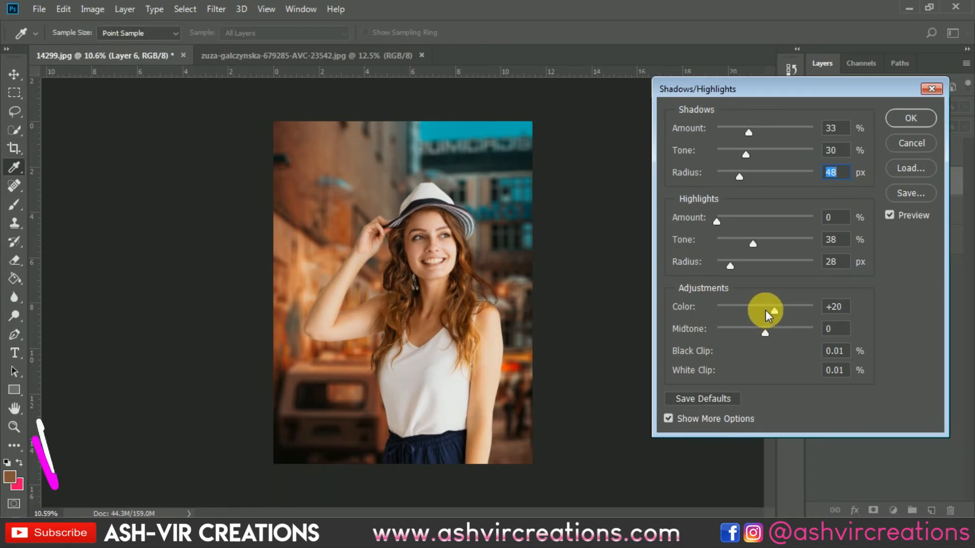
{"action": "mouse_move", "coordinate": [766, 310]}
{"action": "left_mouse_down"}
{"action": "mouse_move", "coordinate": [745, 309]}
{"action": "mouse_move", "coordinate": [777, 310]}
{"action": "mouse_move", "coordinate": [761, 330]}
{"action": "mouse_move", "coordinate": [738, 330]}
{"action": "mouse_move", "coordinate": [775, 329]}
{"action": "mouse_move", "coordinate": [767, 329]}
{"action": "left_mouse_up"}
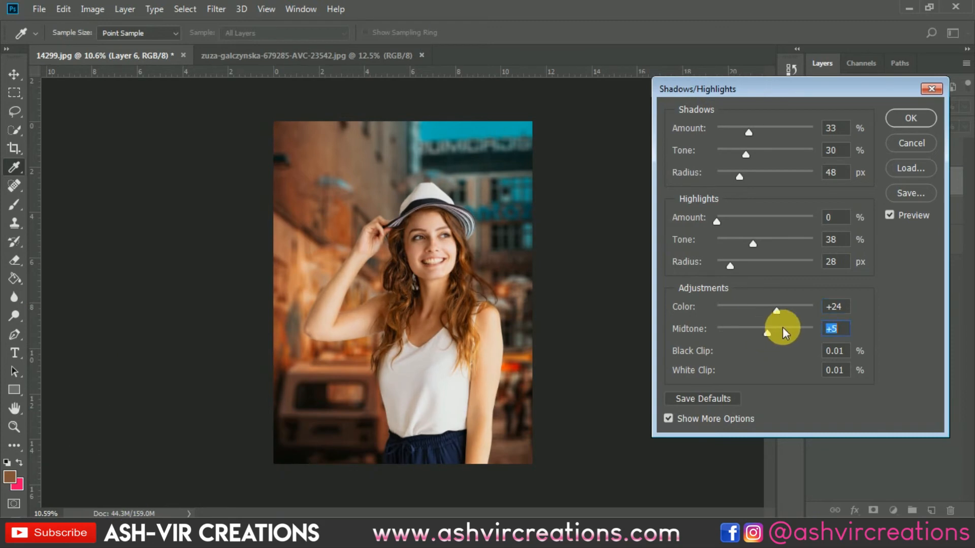
Compare the woman with and without the Shadows/Highlights preview, and apply the adjustment
{"action": "left_click", "coordinate": [889, 215]}
{"action": "left_click", "coordinate": [889, 216]}
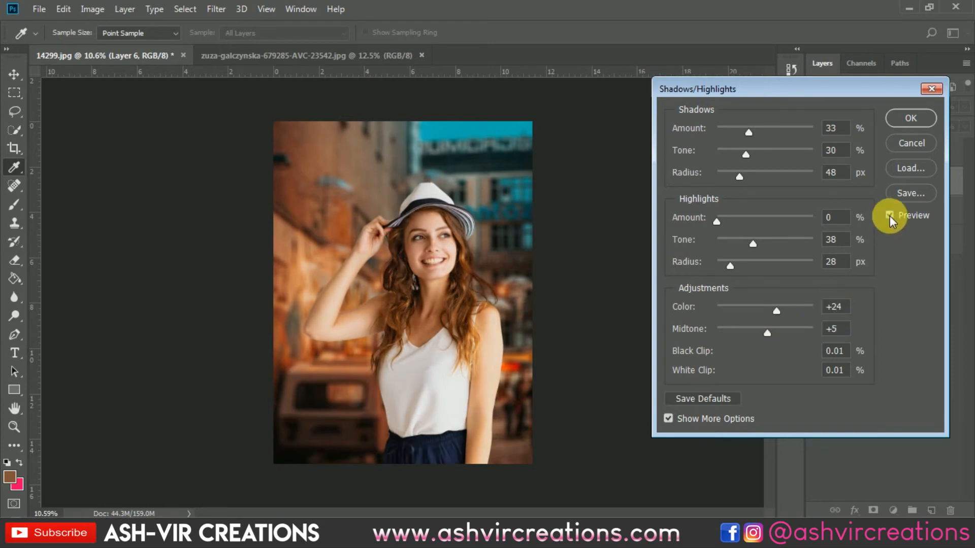
{"action": "left_click", "coordinate": [890, 215]}
{"action": "left_click", "coordinate": [889, 215]}
{"action": "key", "text": "ctrl+plus"}
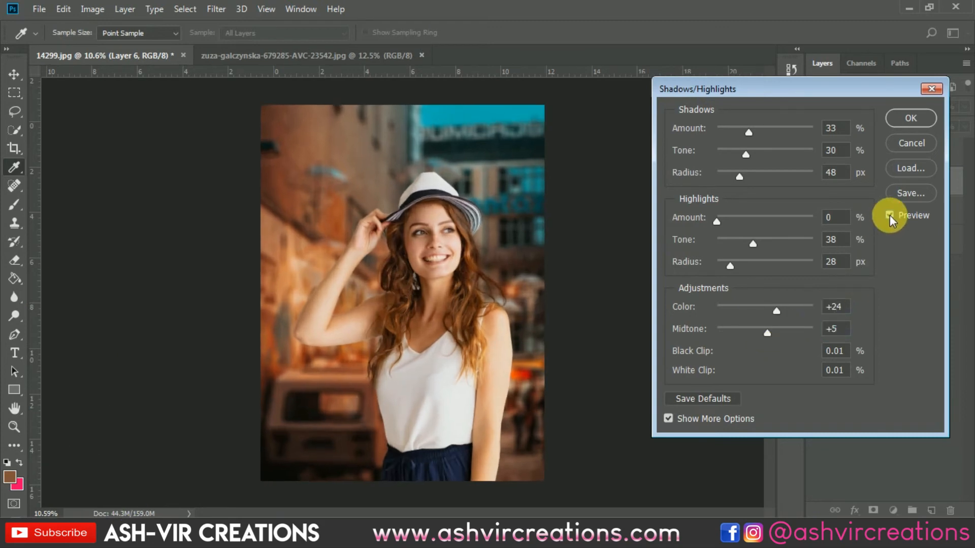
{"action": "left_click", "coordinate": [889, 215]}
{"action": "left_click", "coordinate": [896, 215]}
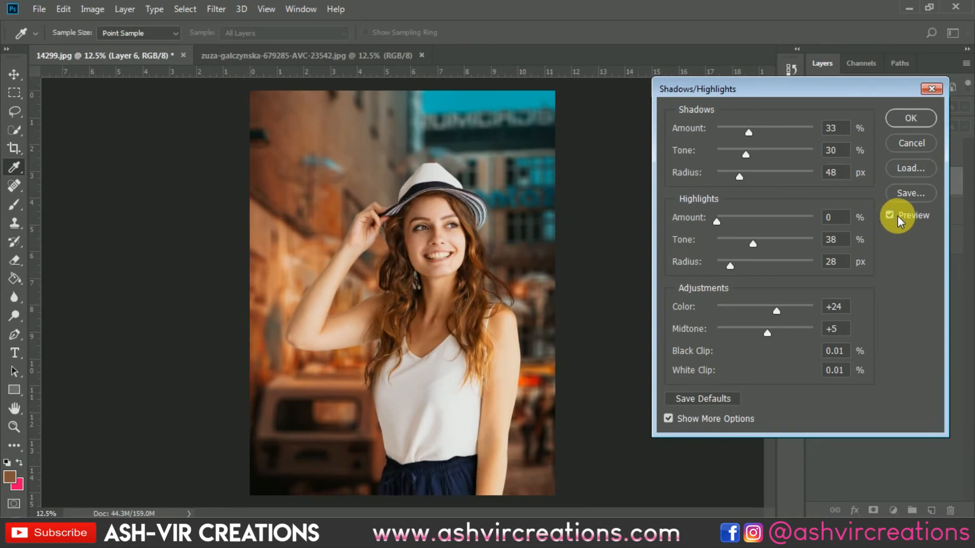
{"action": "left_click", "coordinate": [897, 215]}
{"action": "left_click", "coordinate": [897, 215]}
{"action": "left_click", "coordinate": [897, 216]}
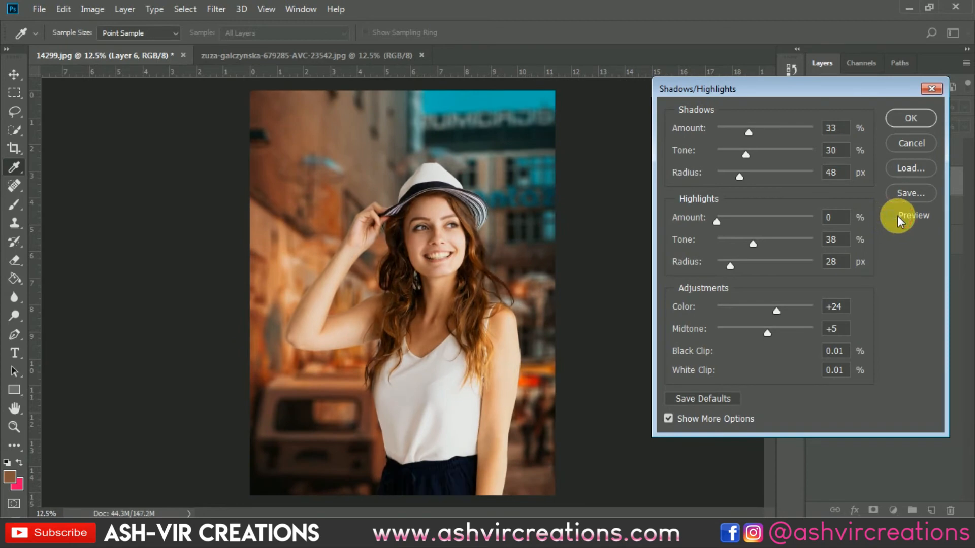
{"action": "left_click", "coordinate": [897, 215]}
{"action": "left_click", "coordinate": [897, 215]}
{"action": "left_click", "coordinate": [897, 215]}
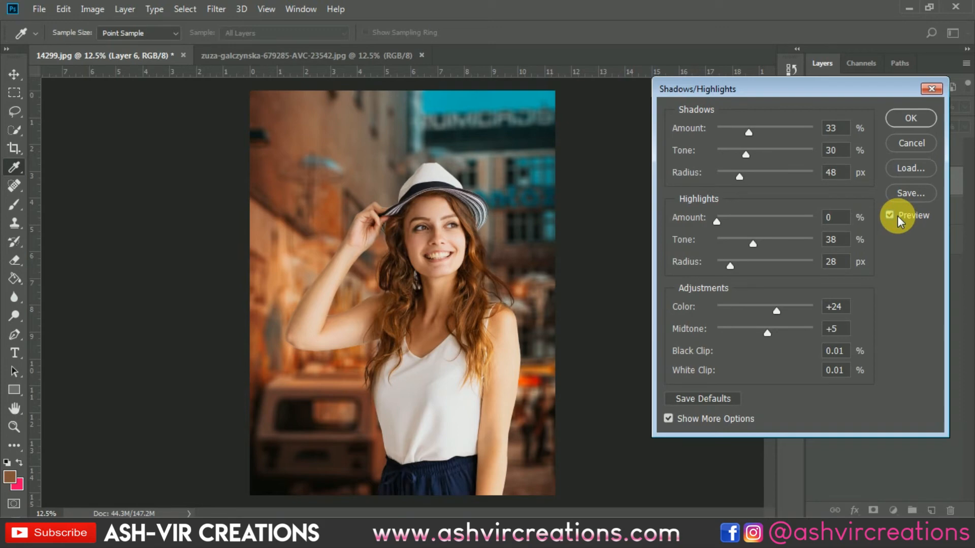
{"action": "left_click", "coordinate": [893, 216]}
{"action": "left_click", "coordinate": [894, 216]}
{"action": "left_click", "coordinate": [893, 216]}
{"action": "left_click", "coordinate": [893, 216]}
{"action": "left_click", "coordinate": [894, 216]}
{"action": "left_click", "coordinate": [893, 216]}
{"action": "left_click", "coordinate": [894, 217]}
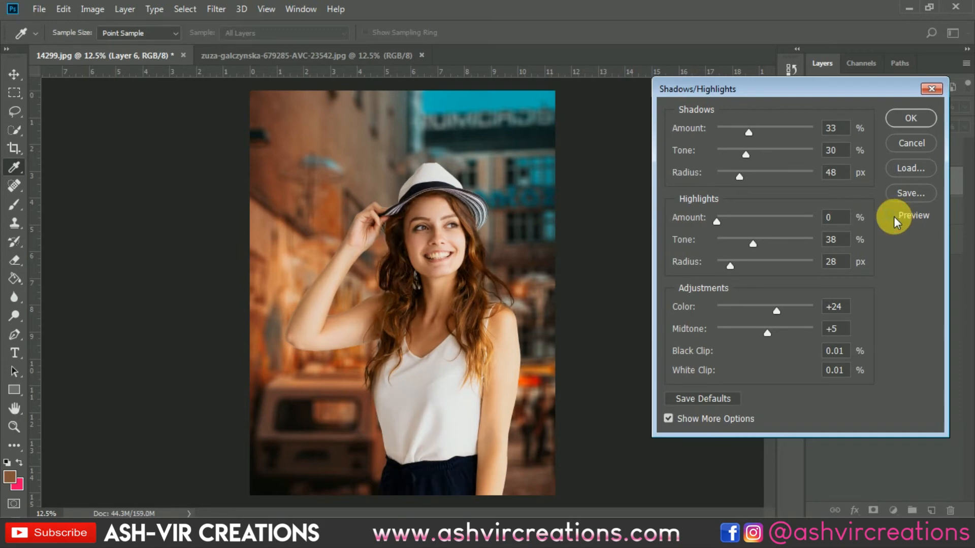
{"action": "left_click", "coordinate": [894, 216]}
{"action": "left_click", "coordinate": [907, 117]}
{"action": "key", "text": "v"}
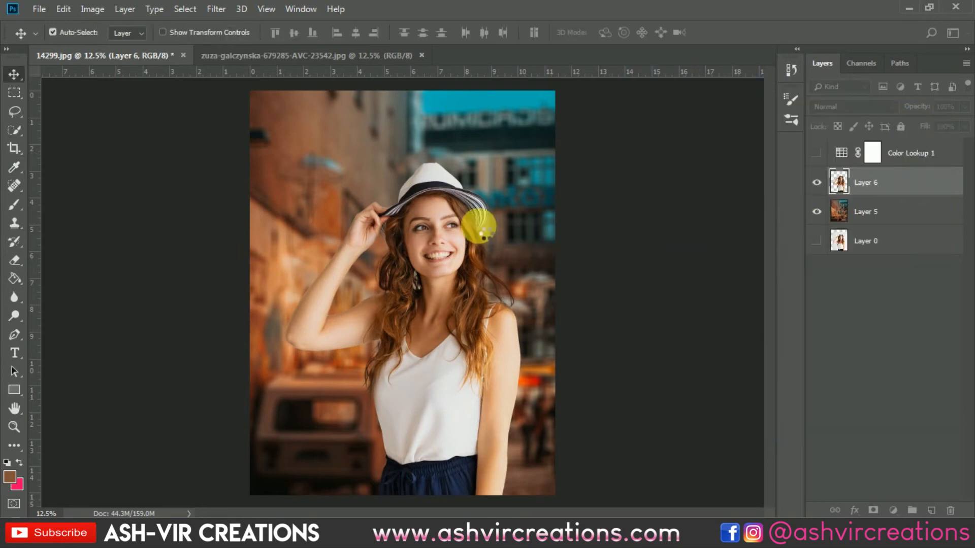
Compare the composite with and without the Color Lookup 1 adjustment, leaving it shown
{"action": "scroll", "coordinate": [486, 233], "scroll_direction": "down", "scroll_amount": 3}
{"action": "scroll", "coordinate": [486, 233], "scroll_direction": "up", "scroll_amount": 1}
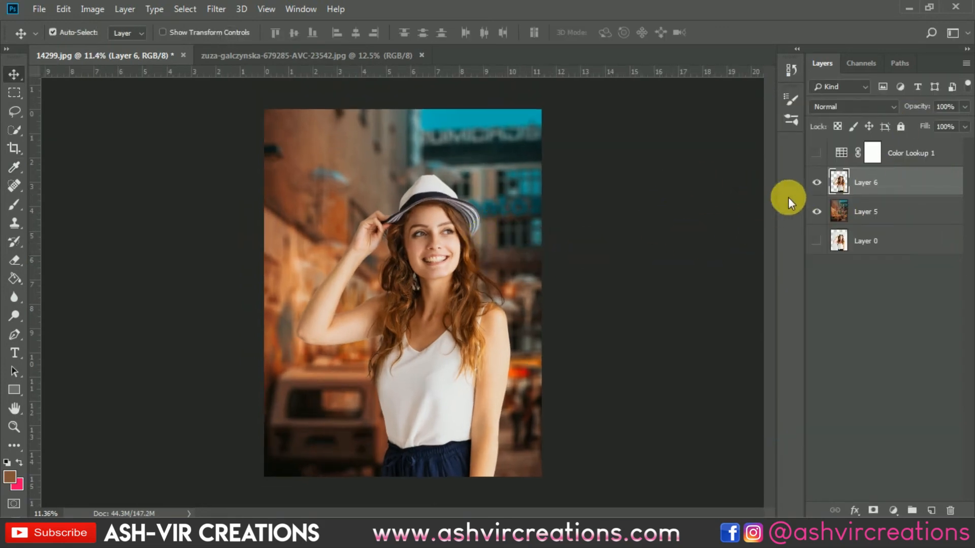
{"action": "left_click", "coordinate": [816, 154]}
{"action": "left_click", "coordinate": [817, 154]}
{"action": "left_click", "coordinate": [816, 154]}
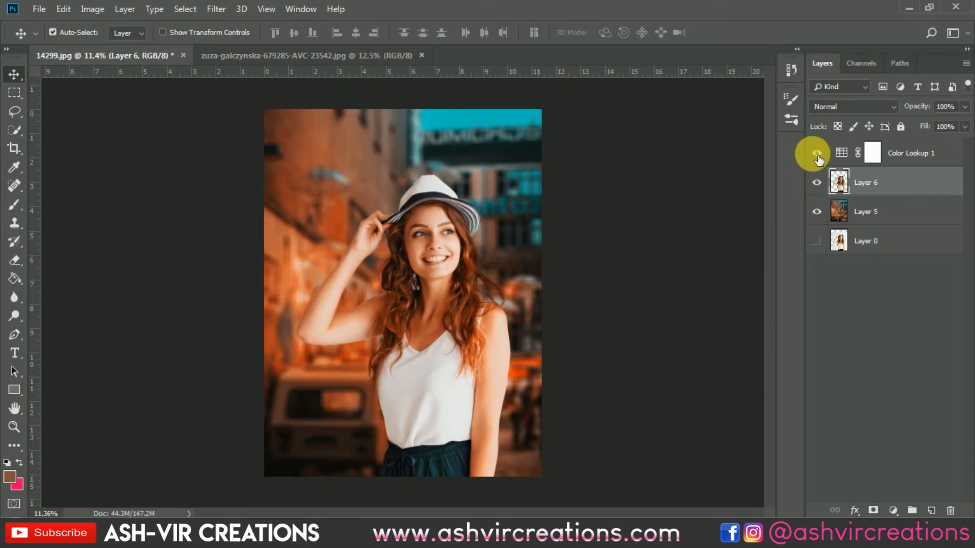
Add a Hue/Saturation adjustment above Color Lookup 1 and target the Reds range by sampling the orange wall beside the raised arm
{"action": "left_click", "coordinate": [896, 152]}
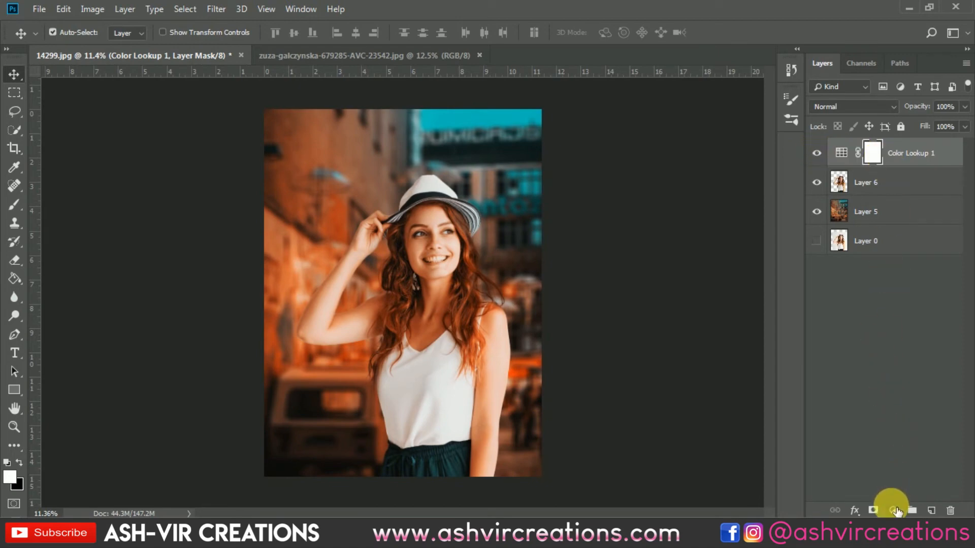
{"action": "left_click", "coordinate": [893, 510]}
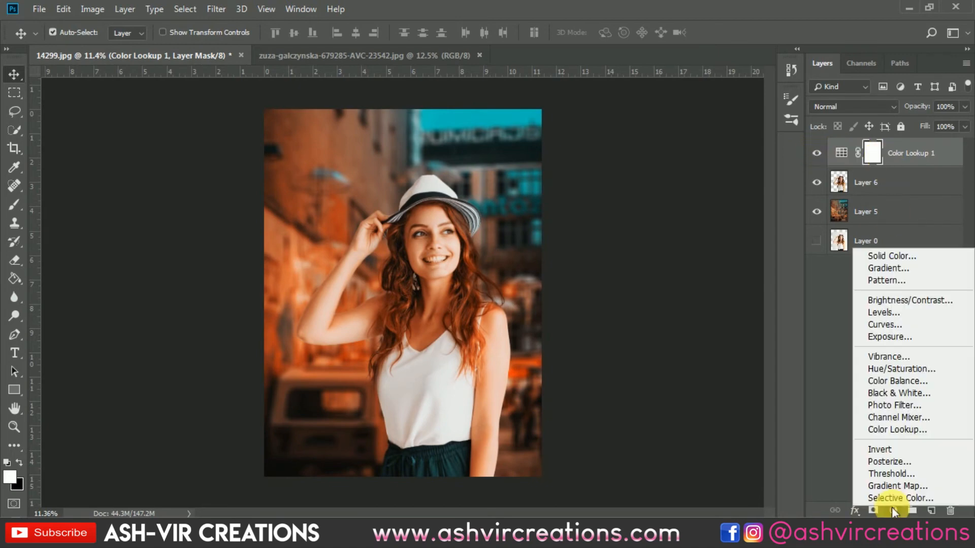
{"action": "left_click", "coordinate": [894, 369]}
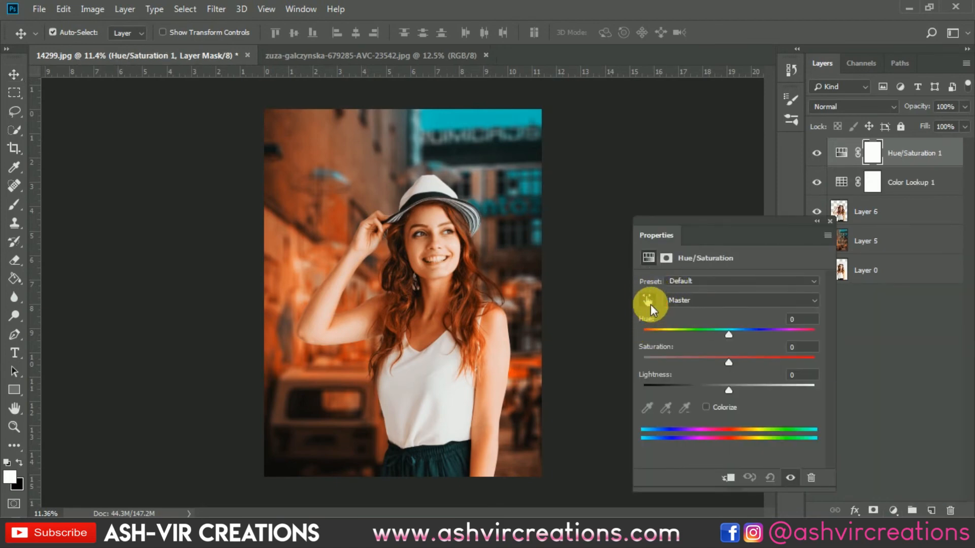
{"action": "left_click", "coordinate": [649, 302]}
{"action": "left_click", "coordinate": [328, 252]}
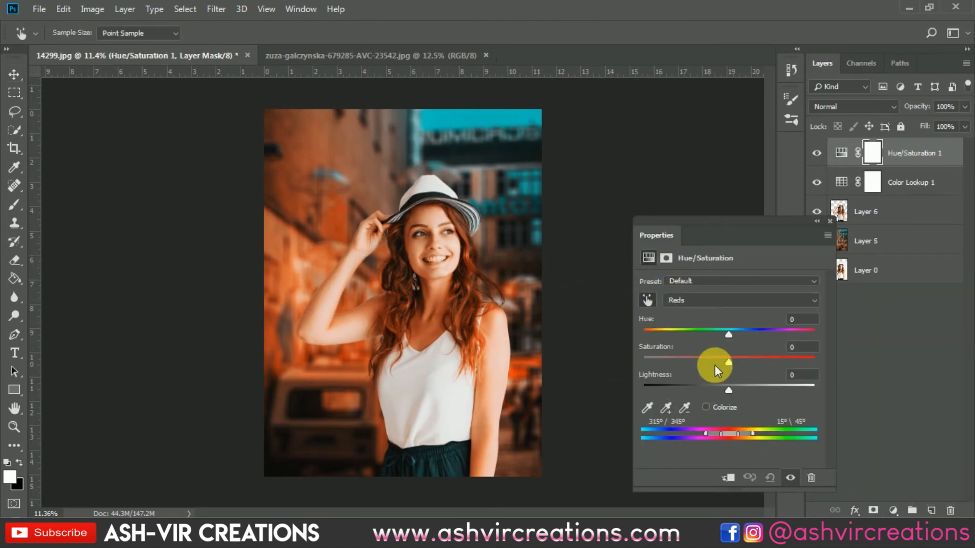
Set the Reds' Saturation to -9 and Lightness to -5, and hide the Hue/Saturation adjustment to compare
{"action": "left_click_drag", "start_coordinate": [714, 365], "coordinate": [724, 385]}
{"action": "left_click", "coordinate": [829, 221]}
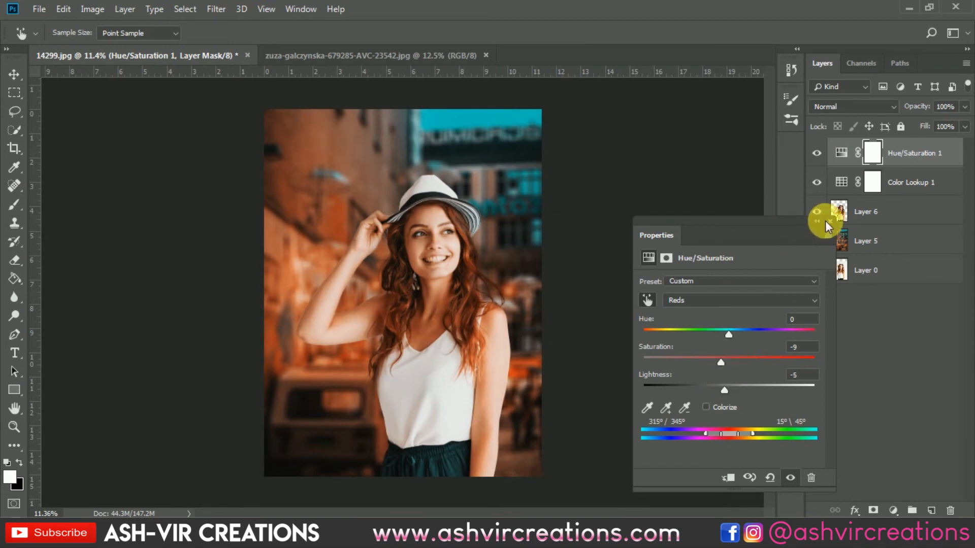
{"action": "left_click", "coordinate": [818, 153]}
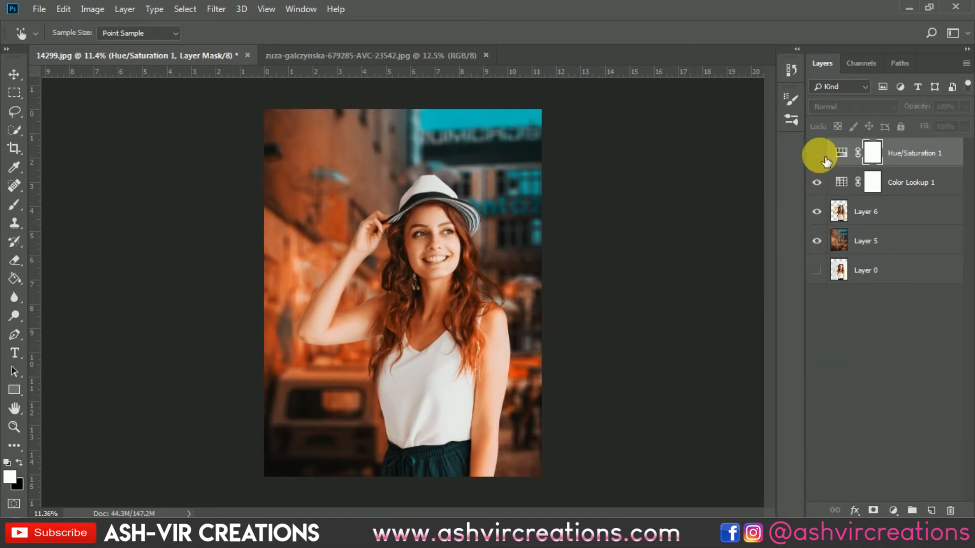
Compare the composite with and without the Hue/Saturation 1 adjustment, leaving it shown
{"action": "left_click", "coordinate": [821, 156]}
{"action": "left_click", "coordinate": [820, 155]}
{"action": "left_click", "coordinate": [821, 156]}
{"action": "left_click", "coordinate": [820, 155]}
{"action": "left_click", "coordinate": [823, 159]}
{"action": "left_click", "coordinate": [824, 159]}
{"action": "left_click", "coordinate": [823, 159]}
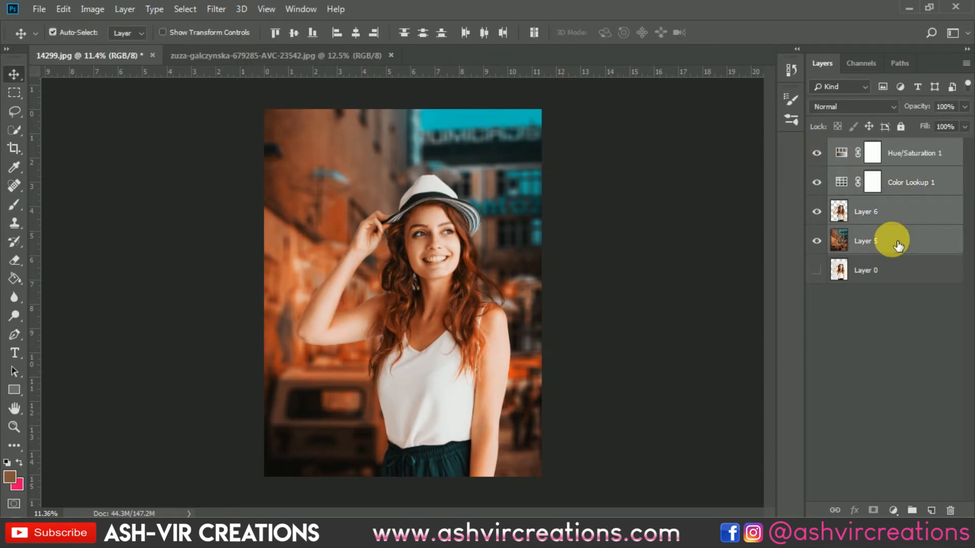
Merge Hue/Saturation 1, Color Lookup 1, Layer 6 and Layer 5 into one layer, and add an empty layer above it
{"action": "right_click", "coordinate": [891, 241]}
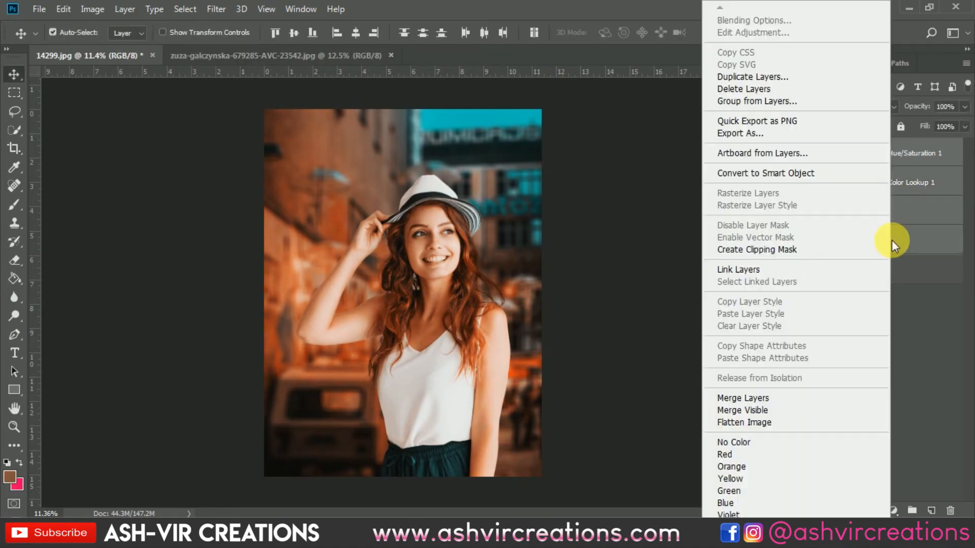
{"action": "left_click", "coordinate": [763, 395]}
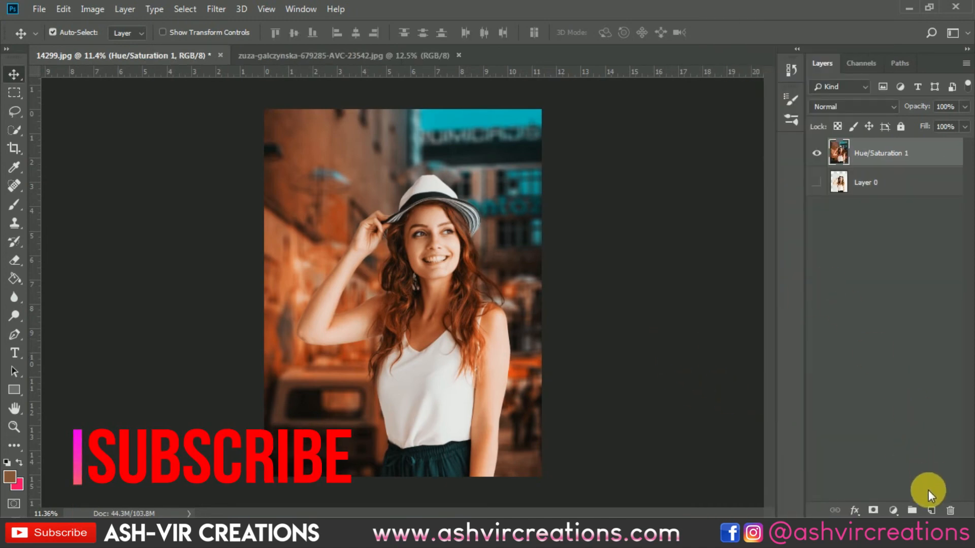
{"action": "left_click", "coordinate": [931, 510]}
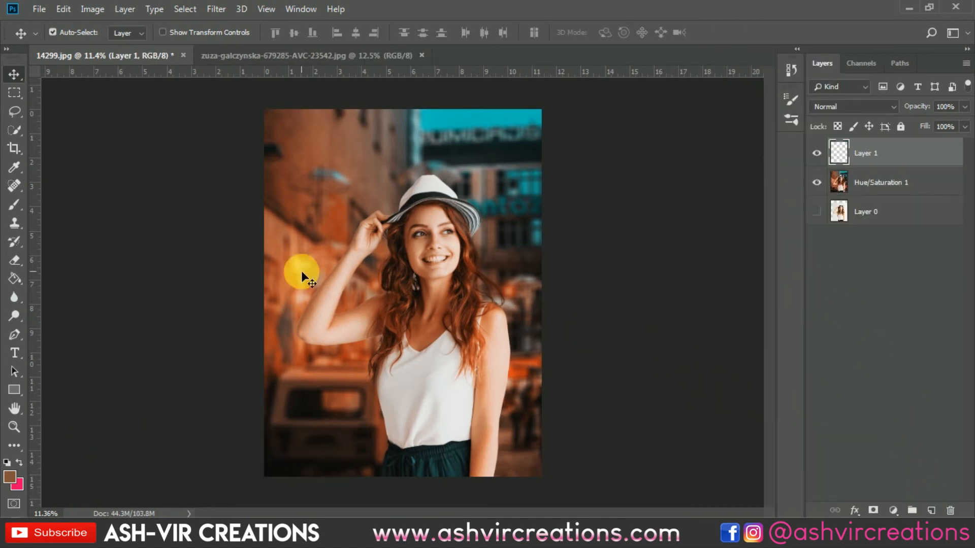
Choose the Brush tool and set the foreground color to a light orange
{"action": "left_click", "coordinate": [17, 203]}
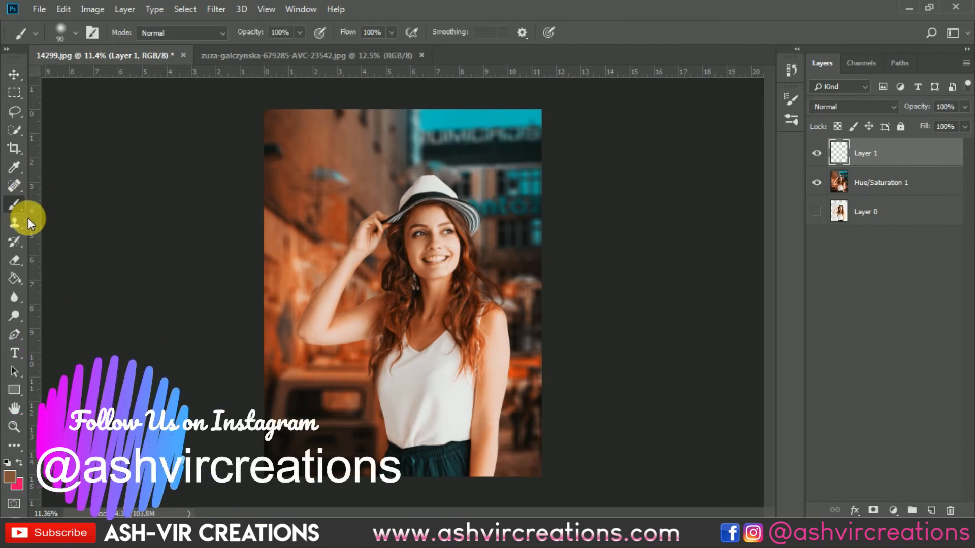
{"action": "left_click", "coordinate": [10, 478]}
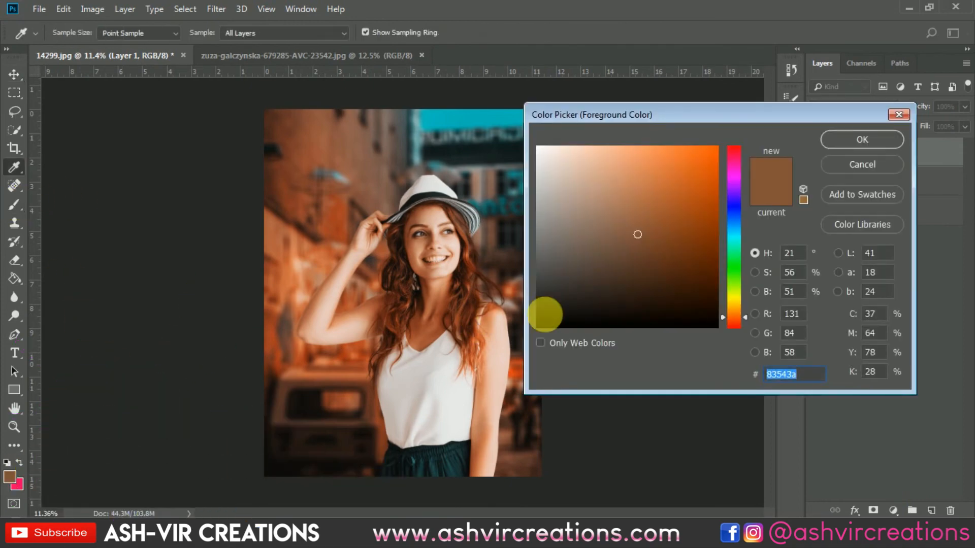
{"action": "mouse_move", "coordinate": [655, 178]}
{"action": "left_mouse_down"}
{"action": "mouse_move", "coordinate": [641, 156]}
{"action": "mouse_move", "coordinate": [651, 147]}
{"action": "mouse_move", "coordinate": [605, 159]}
{"action": "mouse_move", "coordinate": [620, 161]}
{"action": "mouse_move", "coordinate": [639, 186]}
{"action": "mouse_move", "coordinate": [625, 168]}
{"action": "mouse_move", "coordinate": [631, 153]}
{"action": "left_mouse_up"}
{"action": "left_click", "coordinate": [872, 151]}
{"action": "key", "text": "b"}
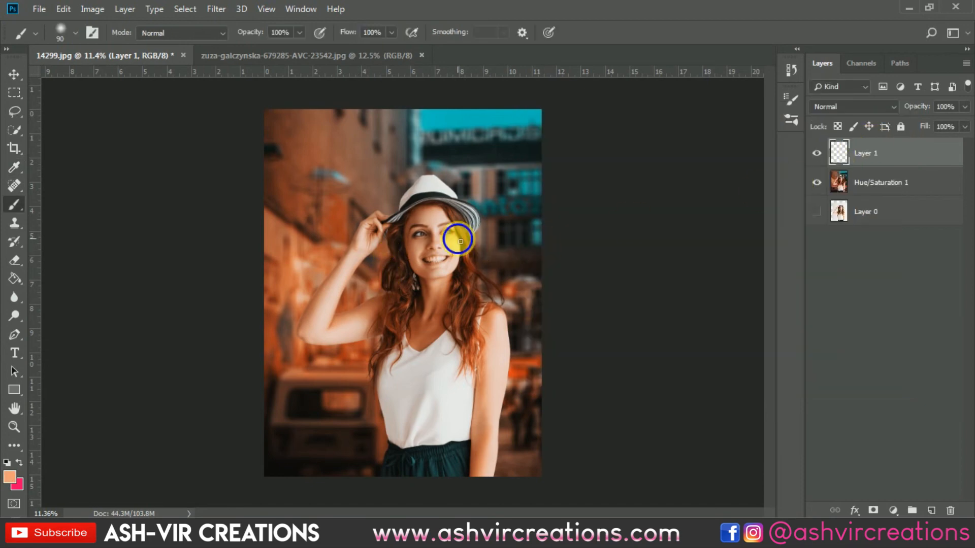
Dab one light-orange spot on the wall above the raised hand with a 464 px soft round brush, and set its layer to Screen
{"action": "right_click", "coordinate": [462, 237]}
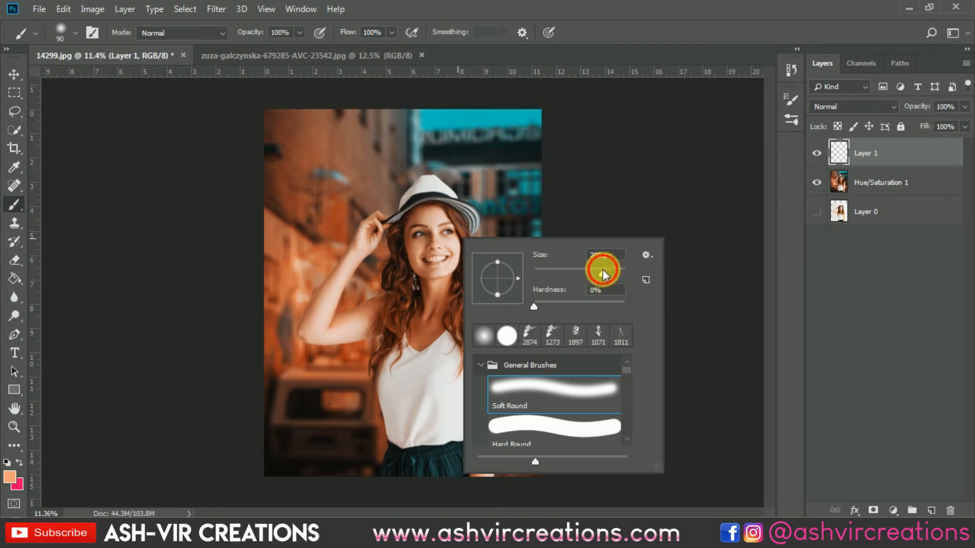
{"action": "left_click", "coordinate": [602, 269]}
{"action": "left_click", "coordinate": [355, 169]}
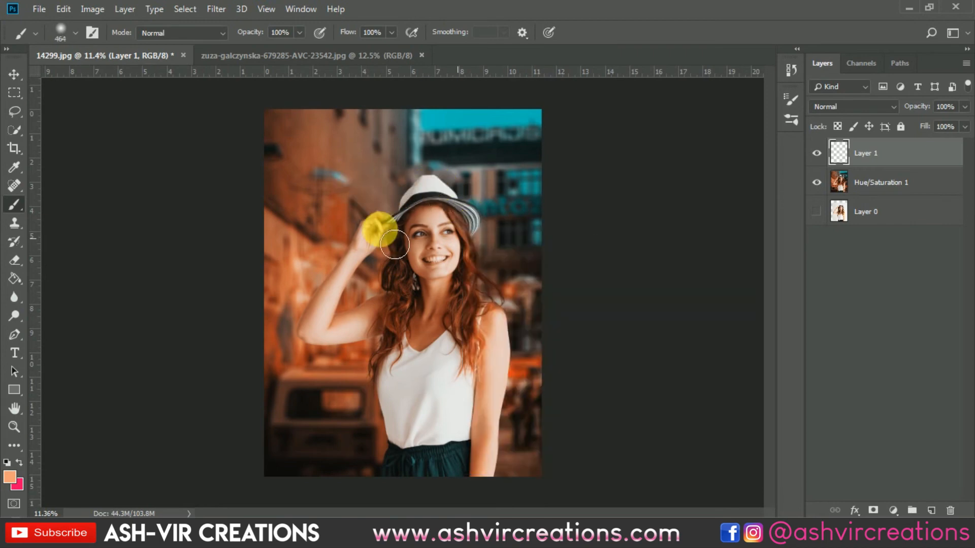
{"action": "key", "text": "v"}
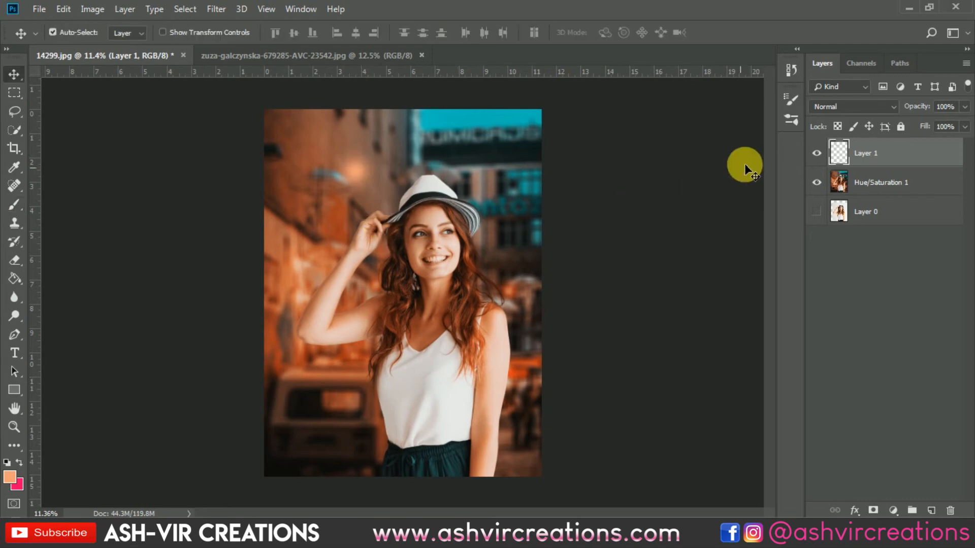
{"action": "left_click", "coordinate": [841, 107]}
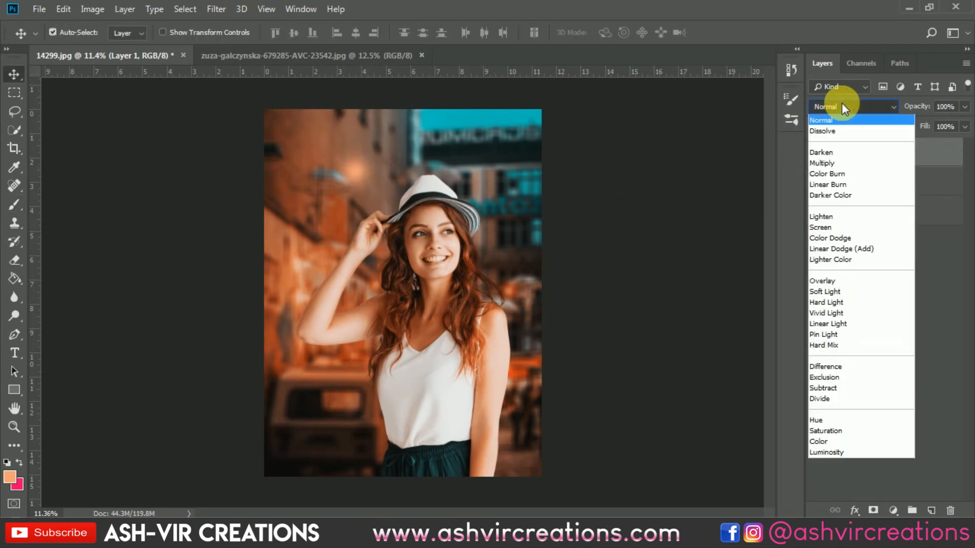
{"action": "left_click", "coordinate": [824, 216]}
Scale the orange glow to about 583% and place it above the hat, where the wall meets the sky
{"action": "key", "text": "ctrl+t"}
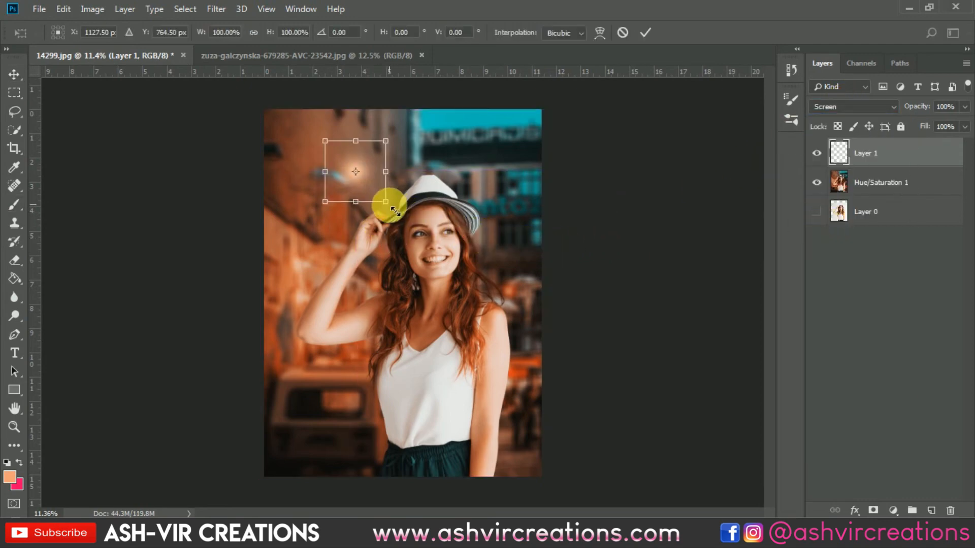
{"action": "left_click_drag", "start_coordinate": [386, 203], "coordinate": [503, 290]}
{"action": "left_click_drag", "start_coordinate": [438, 226], "coordinate": [516, 178]}
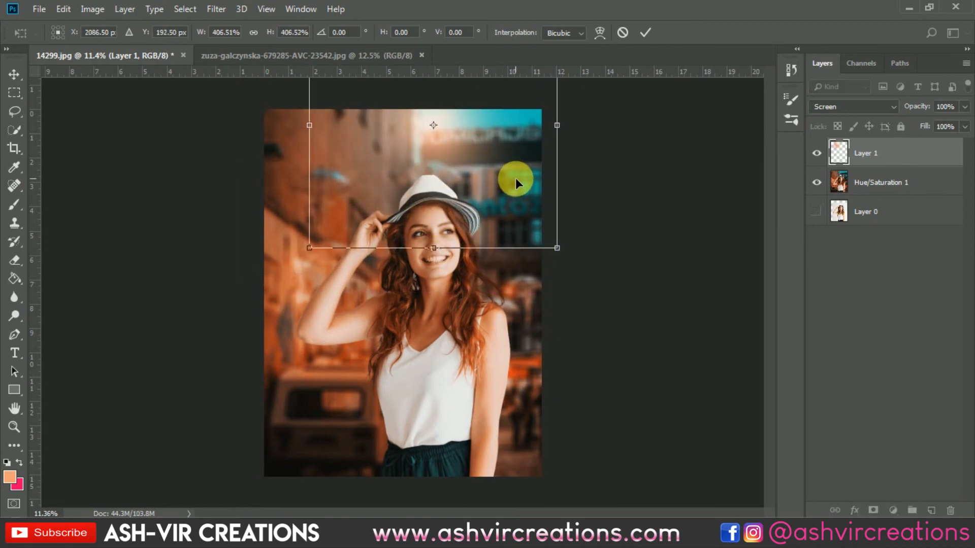
{"action": "left_click_drag", "start_coordinate": [556, 249], "coordinate": [612, 305]}
{"action": "left_click_drag", "start_coordinate": [504, 175], "coordinate": [488, 199]}
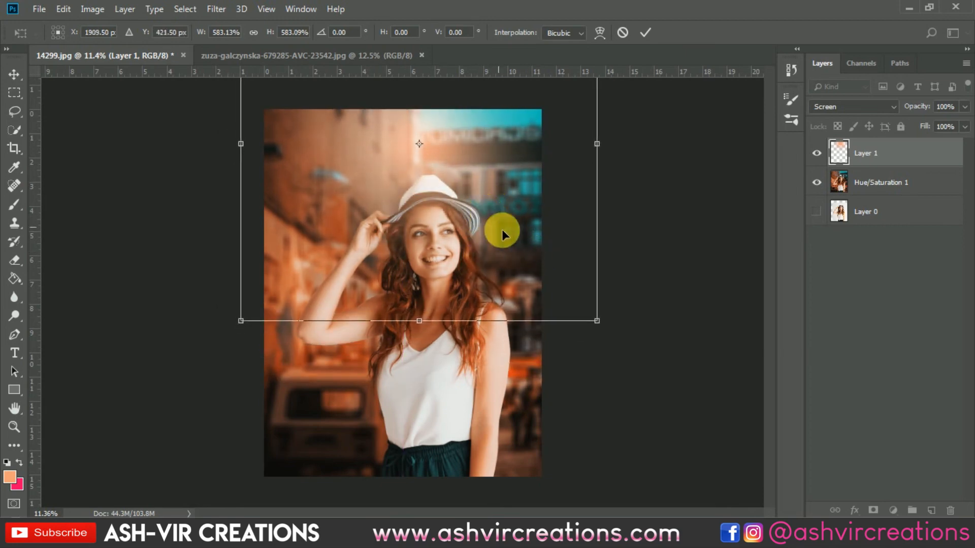
{"action": "left_click_drag", "start_coordinate": [510, 246], "coordinate": [511, 241]}
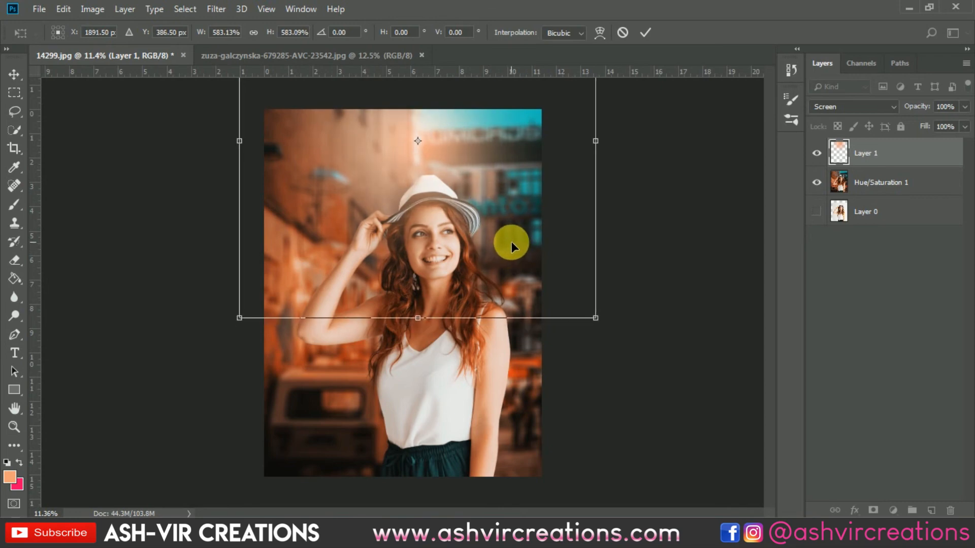
{"action": "left_click_drag", "start_coordinate": [498, 194], "coordinate": [492, 174]}
{"action": "key", "text": "Return"}
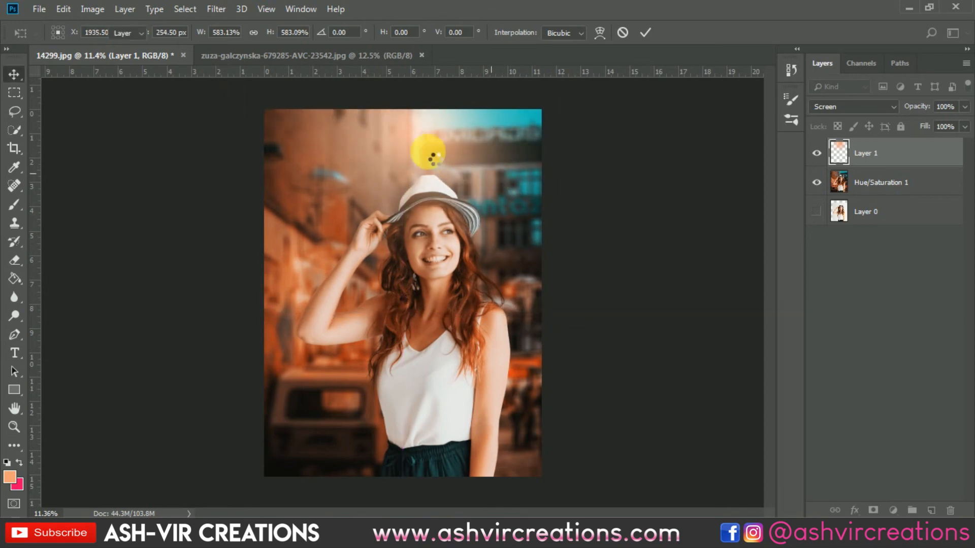
Compare the image with and without the orange glow layer, leaving it shown
{"action": "scroll", "coordinate": [459, 153], "scroll_direction": "up", "scroll_amount": 2}
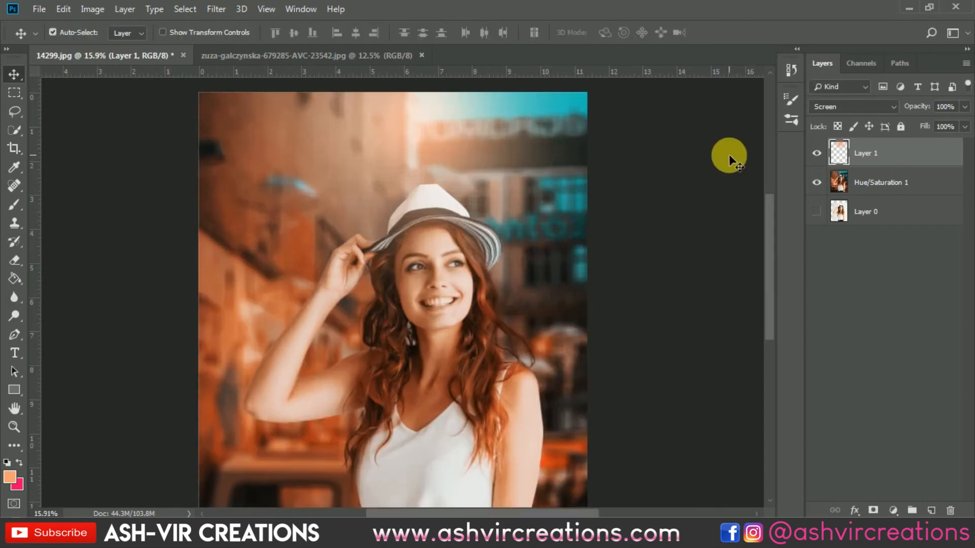
{"action": "left_click", "coordinate": [818, 154]}
{"action": "left_click", "coordinate": [817, 154]}
{"action": "left_click", "coordinate": [819, 154]}
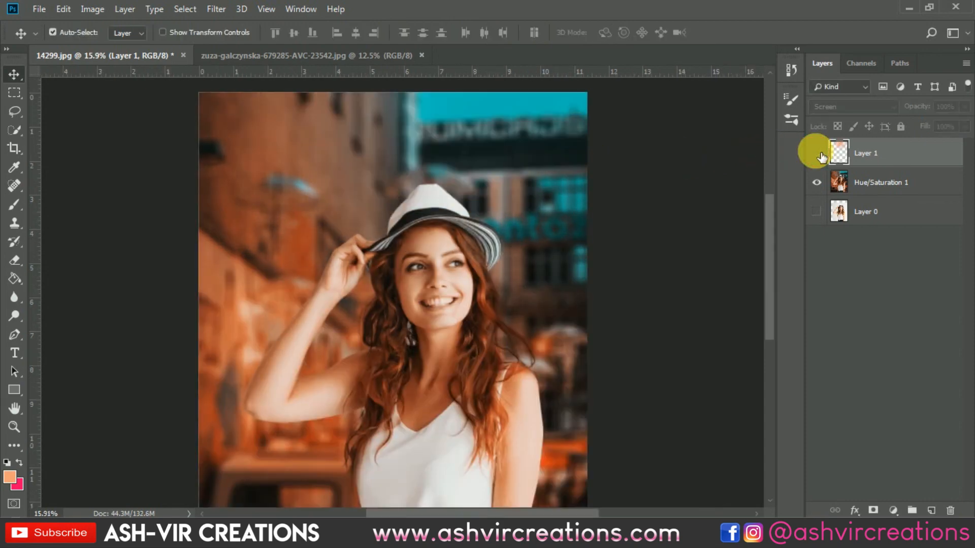
{"action": "left_click", "coordinate": [818, 154]}
Merge the glow layer with the graded Hue/Saturation 1 layer
{"action": "left_click", "coordinate": [879, 187], "text": "ctrl"}
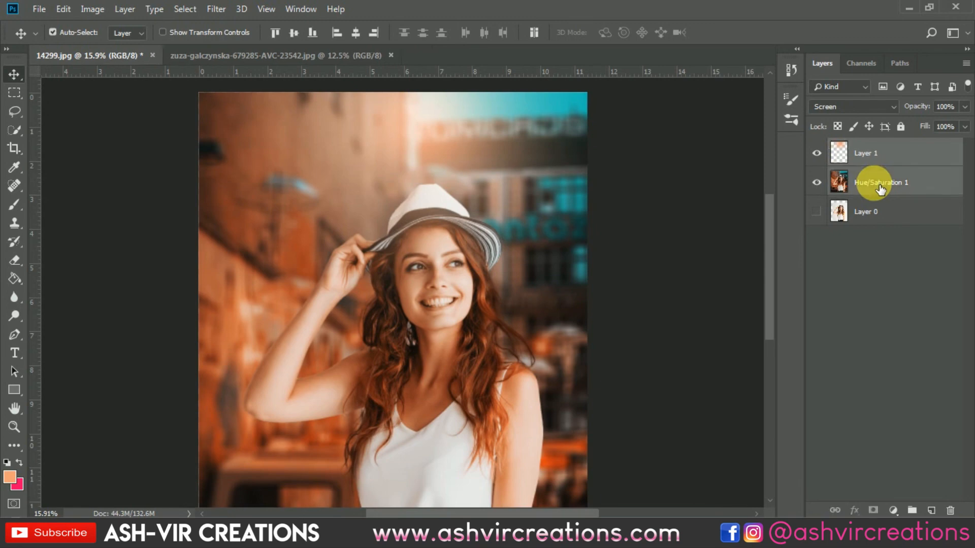
{"action": "right_click", "coordinate": [873, 186]}
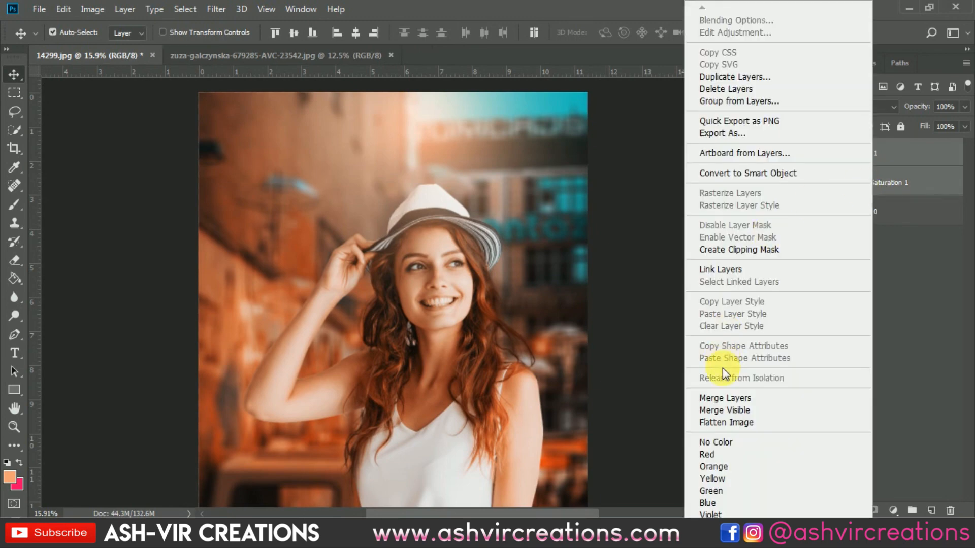
{"action": "left_click", "coordinate": [726, 398]}
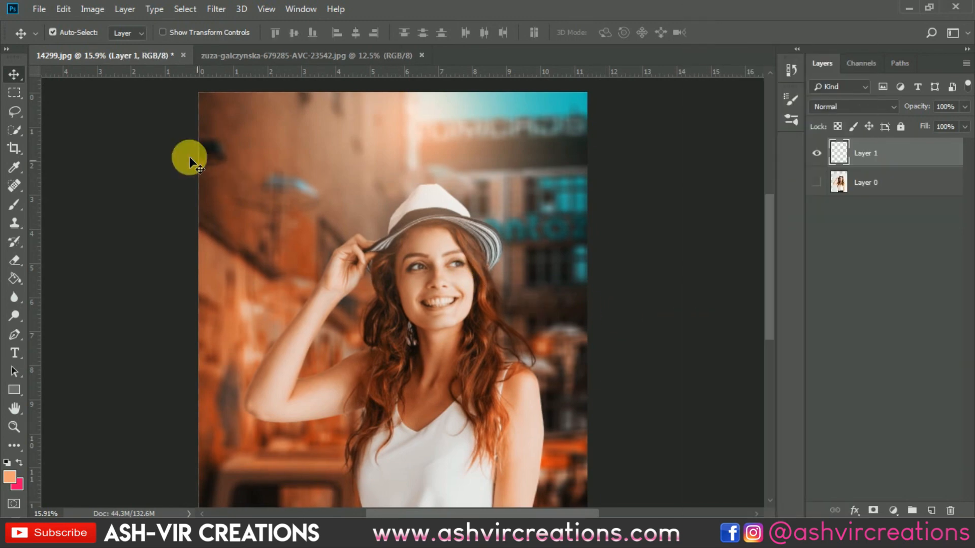
Crop the image to its existing canvas bounds with Delete Cropped Pixels on, discarding everything outside the frame
{"action": "left_click", "coordinate": [13, 147]}
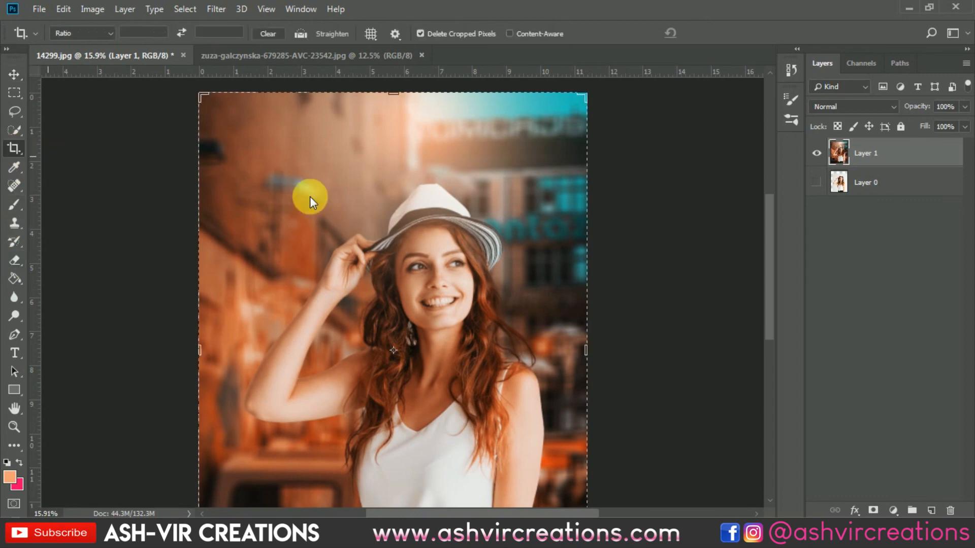
{"action": "scroll", "coordinate": [348, 201], "scroll_direction": "down", "scroll_amount": 3}
{"action": "double_click", "coordinate": [350, 202]}
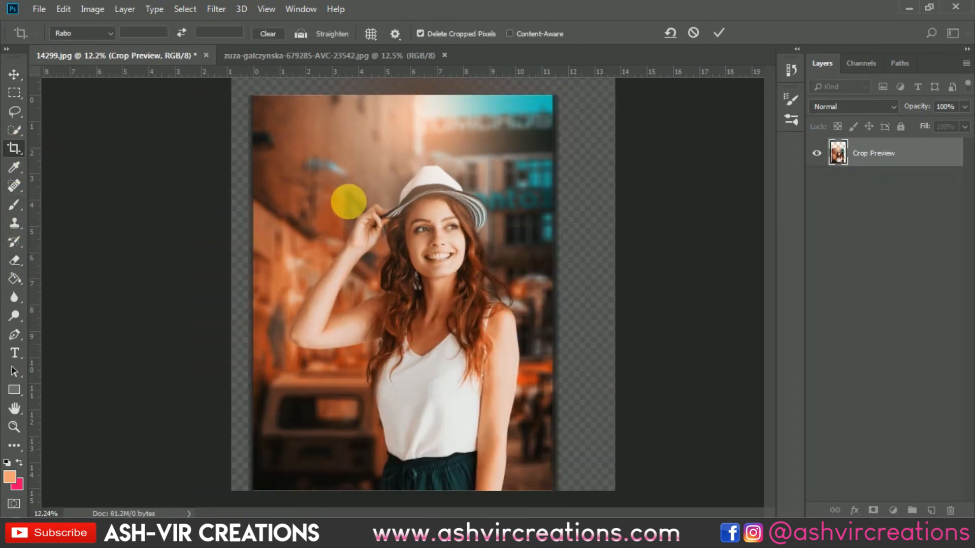
{"action": "key", "text": "v"}
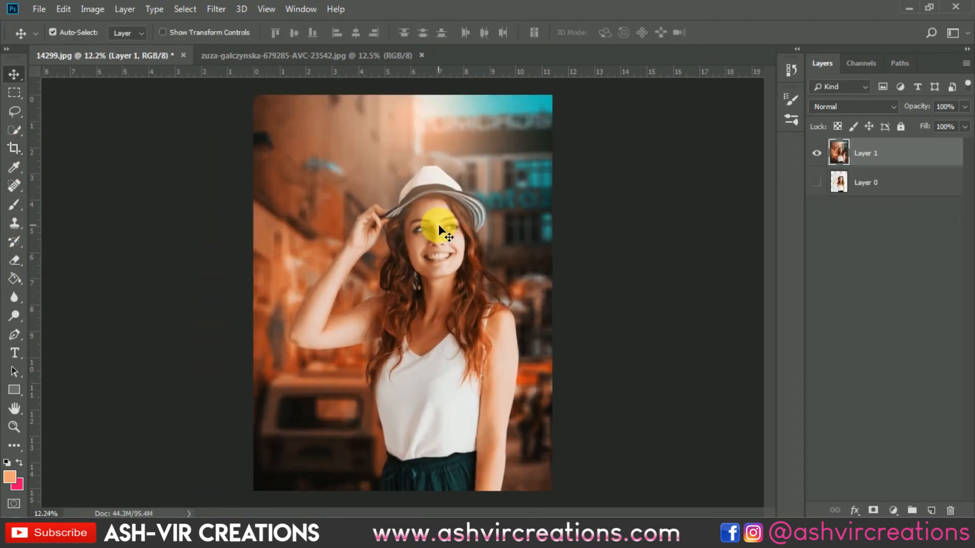
Show the original photo in Layer 0 and compare it with the finished composite by toggling Layer 1
{"action": "left_click", "coordinate": [816, 182]}
{"action": "left_click", "coordinate": [818, 153]}
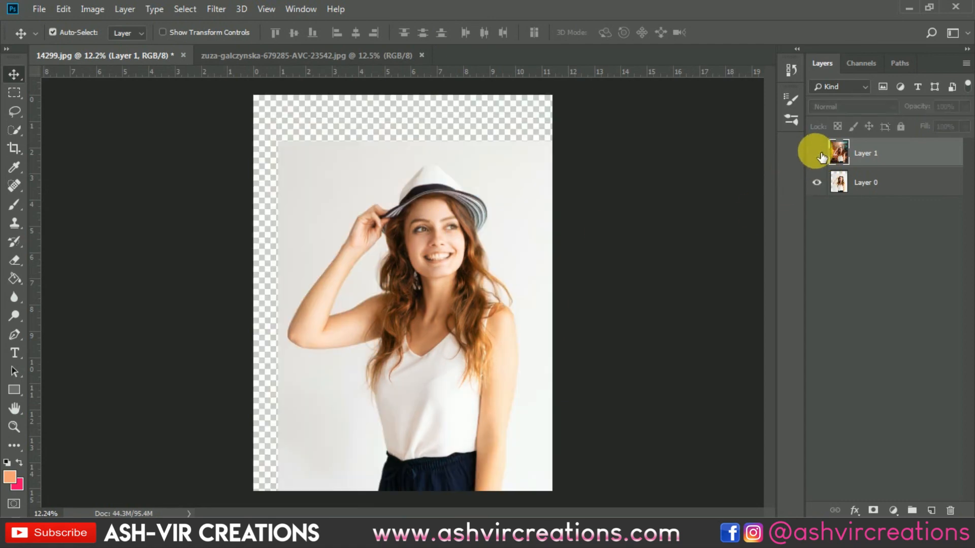
{"action": "left_click", "coordinate": [817, 154]}
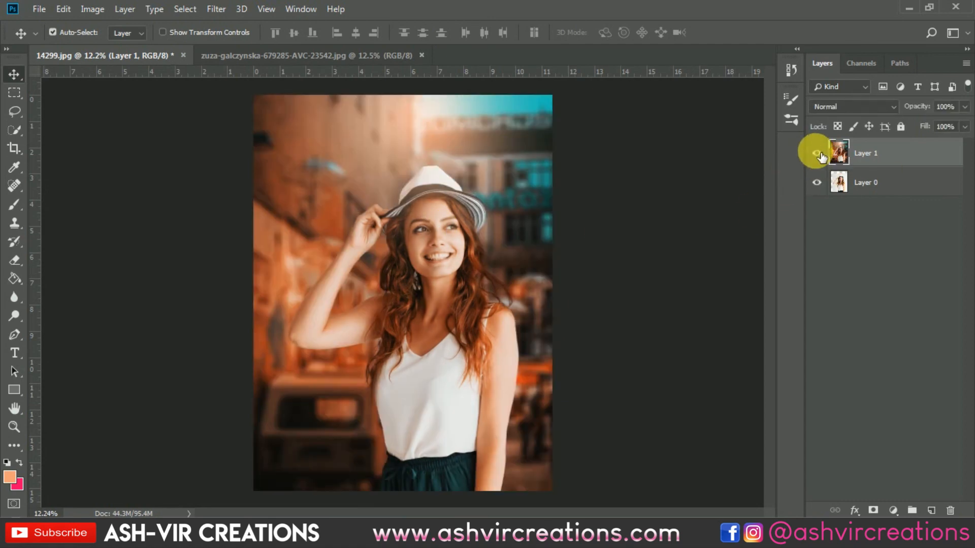
{"action": "scroll", "coordinate": [531, 270], "scroll_direction": "down", "scroll_amount": 2}
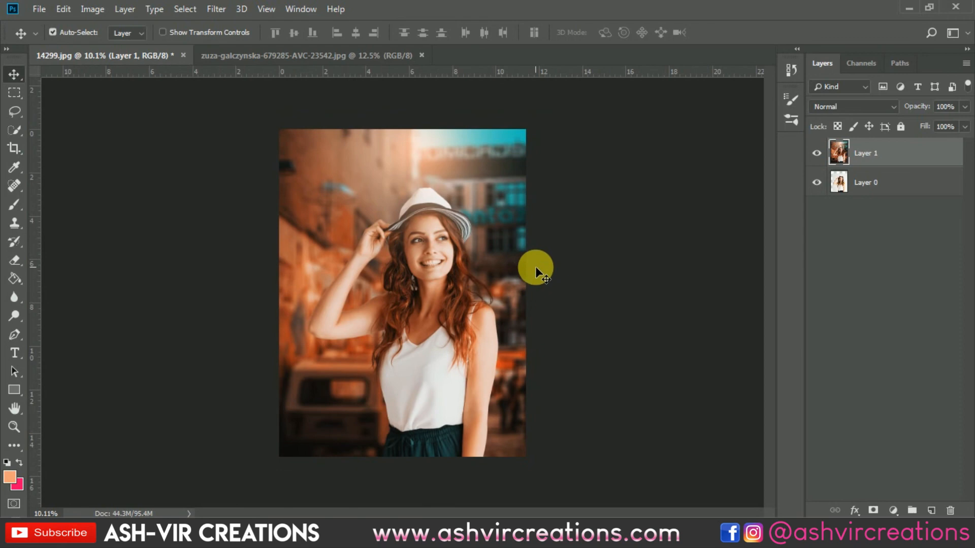
{"action": "scroll", "coordinate": [535, 266], "scroll_direction": "up", "scroll_amount": 1}
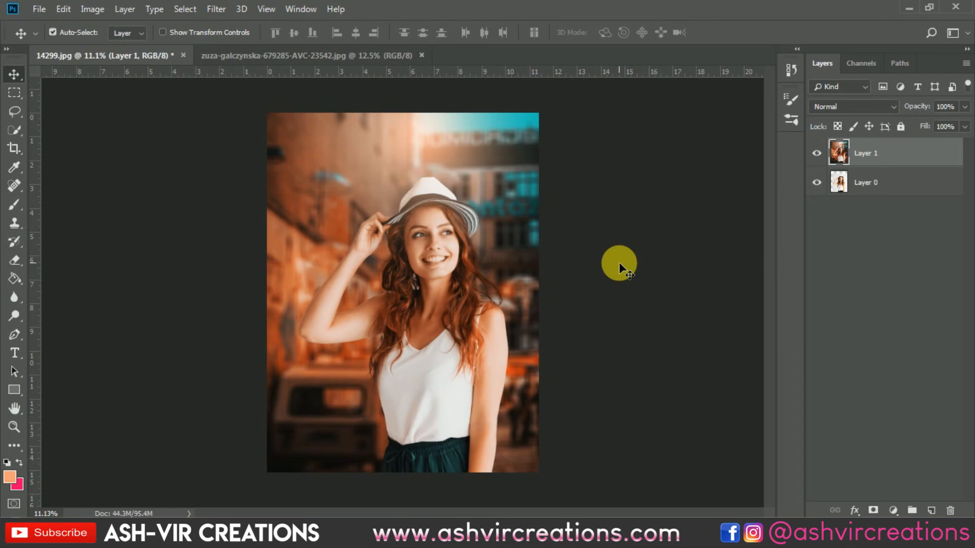
{"action": "key", "text": "ctrl+plus"}
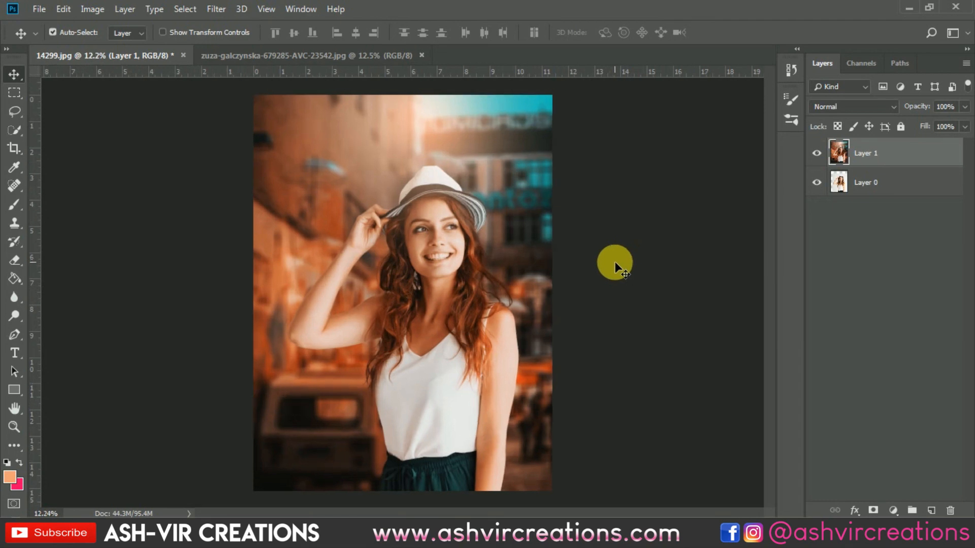
{"action": "left_click", "coordinate": [818, 155]}
{"action": "left_click", "coordinate": [818, 155]}
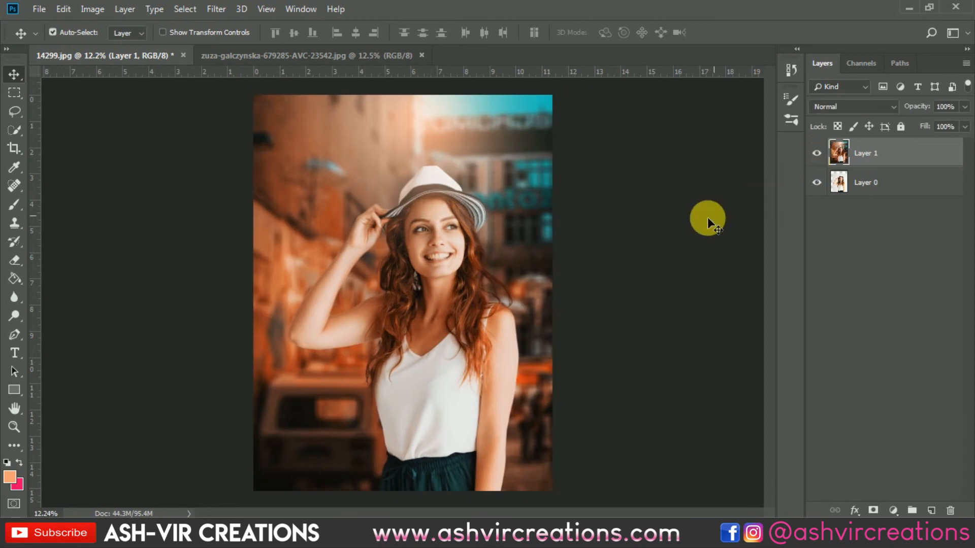
Examine the woman's face, hair and hat up close, comparing the finished composite with the original
{"action": "scroll", "coordinate": [550, 326], "scroll_direction": "up", "scroll_amount": 1}
{"action": "scroll", "coordinate": [557, 331], "scroll_direction": "down", "scroll_amount": 2}
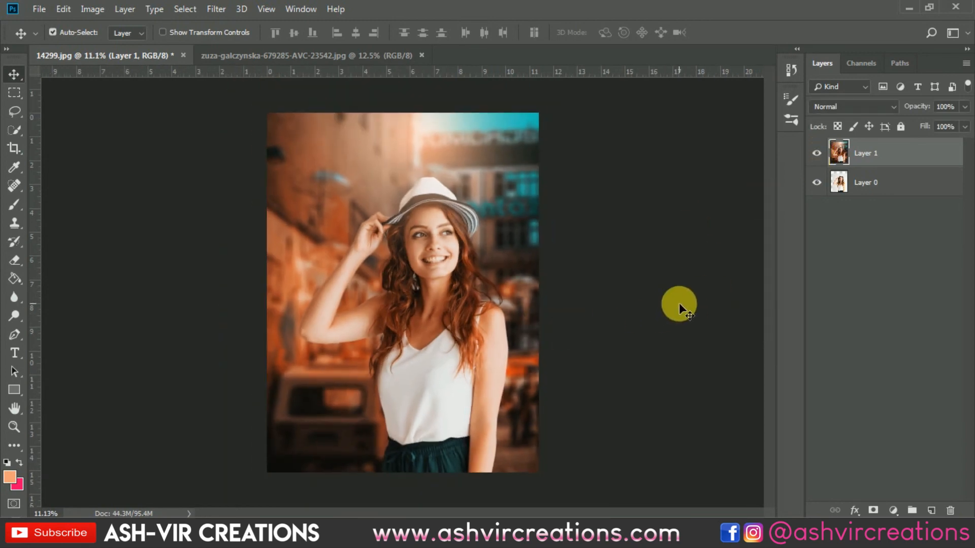
{"action": "scroll", "coordinate": [541, 286], "scroll_direction": "up", "scroll_amount": 3}
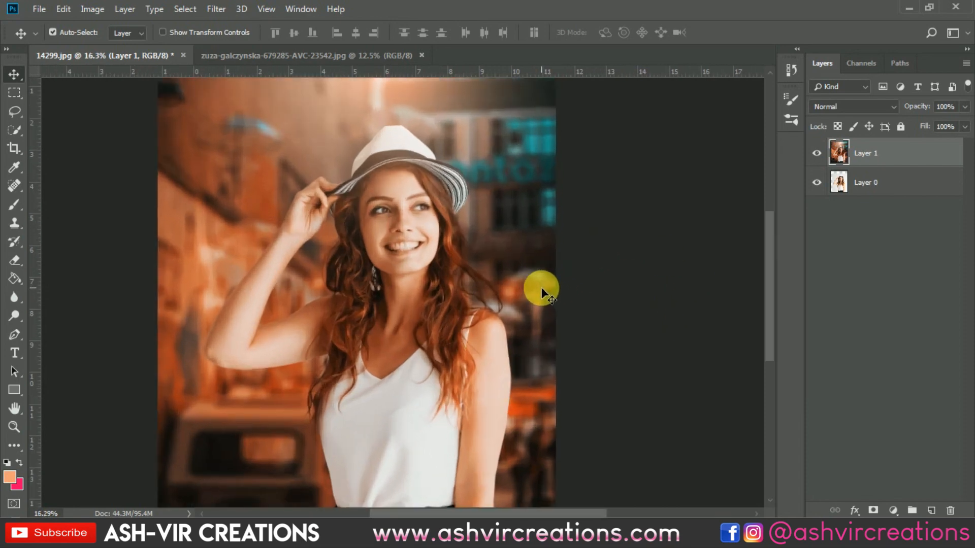
{"action": "left_click_drag", "start_coordinate": [535, 277], "coordinate": [598, 289]}
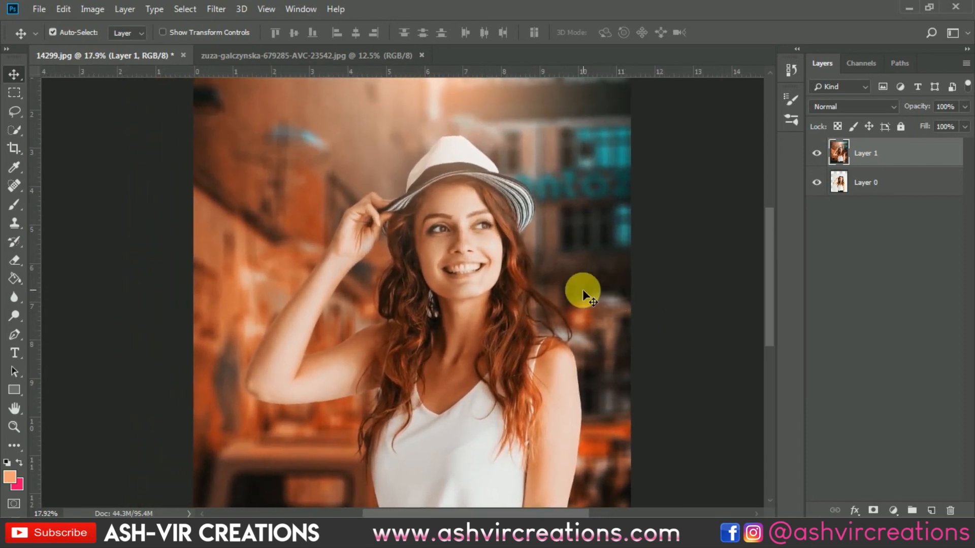
{"action": "scroll", "coordinate": [582, 290], "scroll_direction": "up", "scroll_amount": 4}
{"action": "left_click_drag", "start_coordinate": [534, 275], "coordinate": [609, 294]}
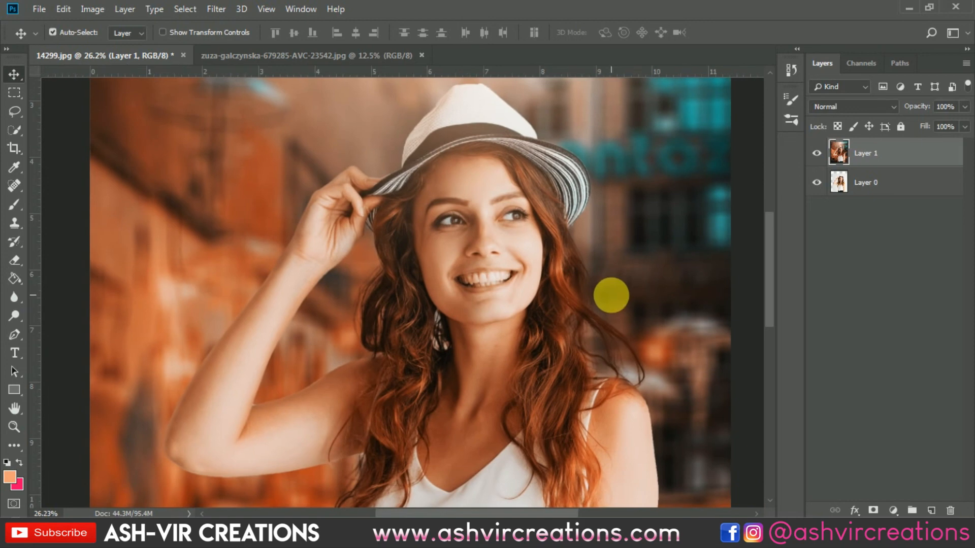
{"action": "left_click", "coordinate": [816, 153]}
{"action": "left_click", "coordinate": [816, 153]}
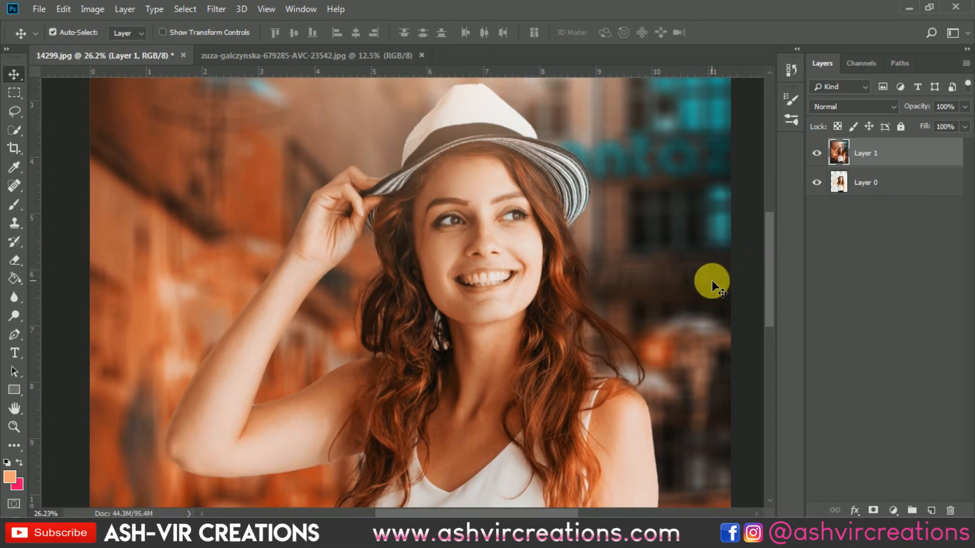
{"action": "scroll", "coordinate": [644, 297], "scroll_direction": "down", "scroll_amount": 1}
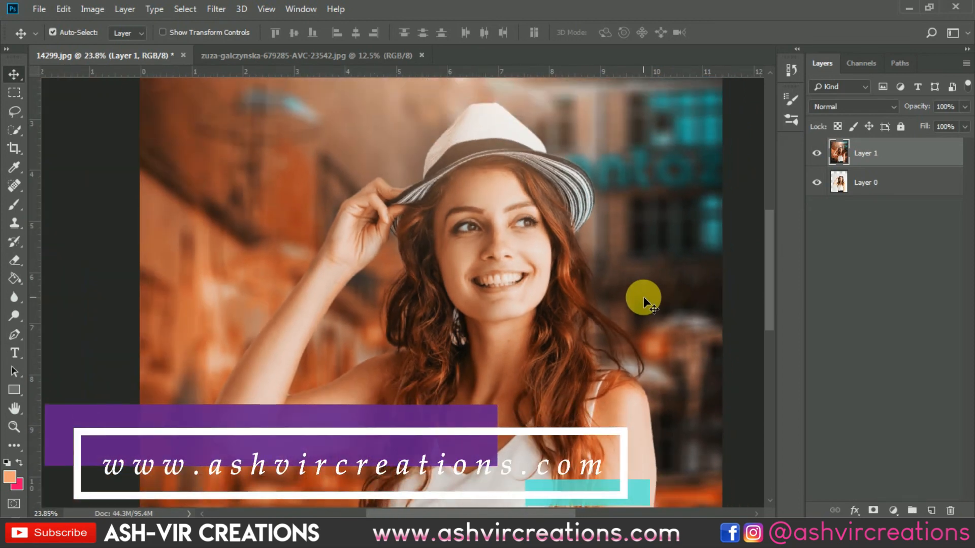